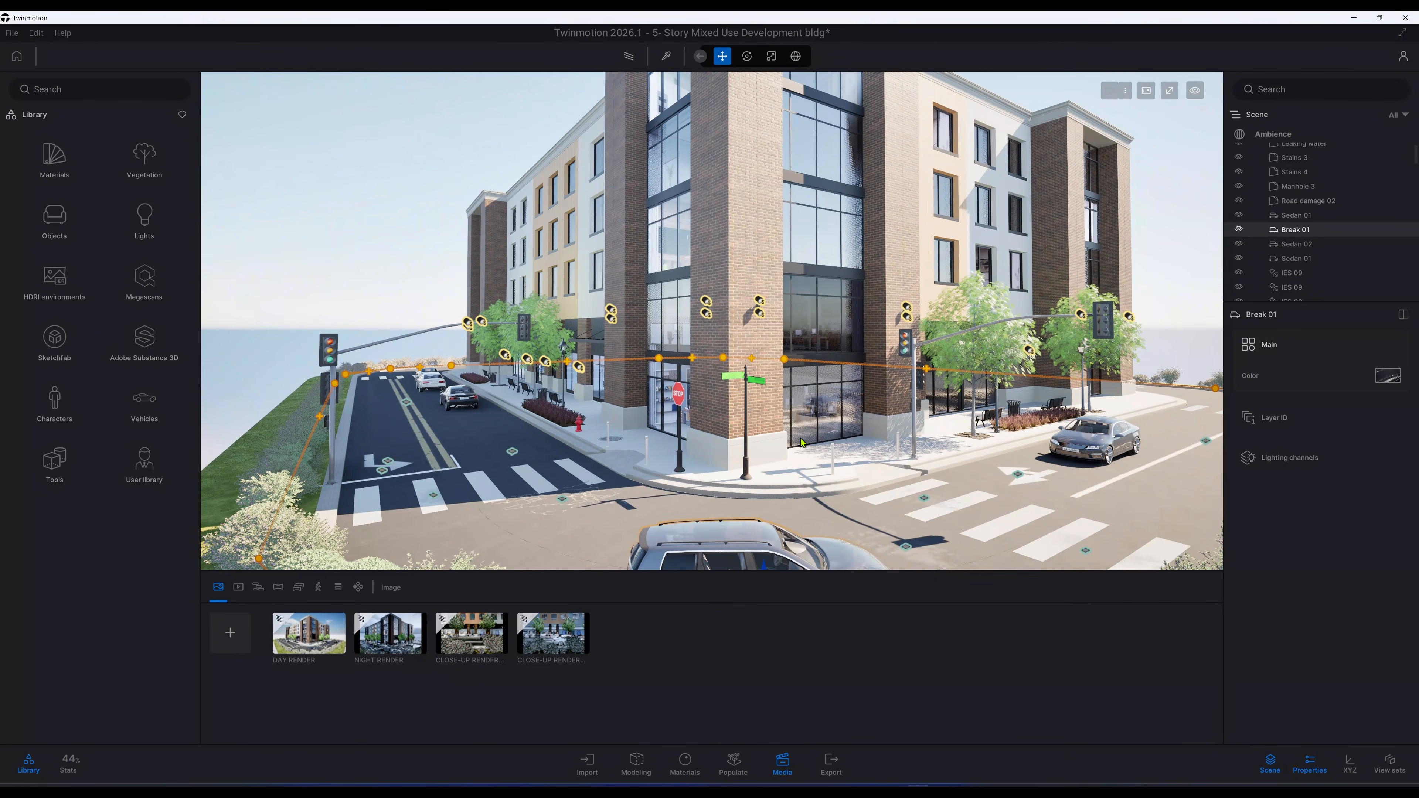
Step: Orbit and zoom around the building corner to inspect the street lights, vehicles and crosswalks
{"action": "middle_click_drag", "start_coordinate": [806, 443], "coordinate": [916, 443], "text": "shift"}
{"action": "scroll", "coordinate": [806, 442], "scroll_direction": "down", "scroll_amount": 3}
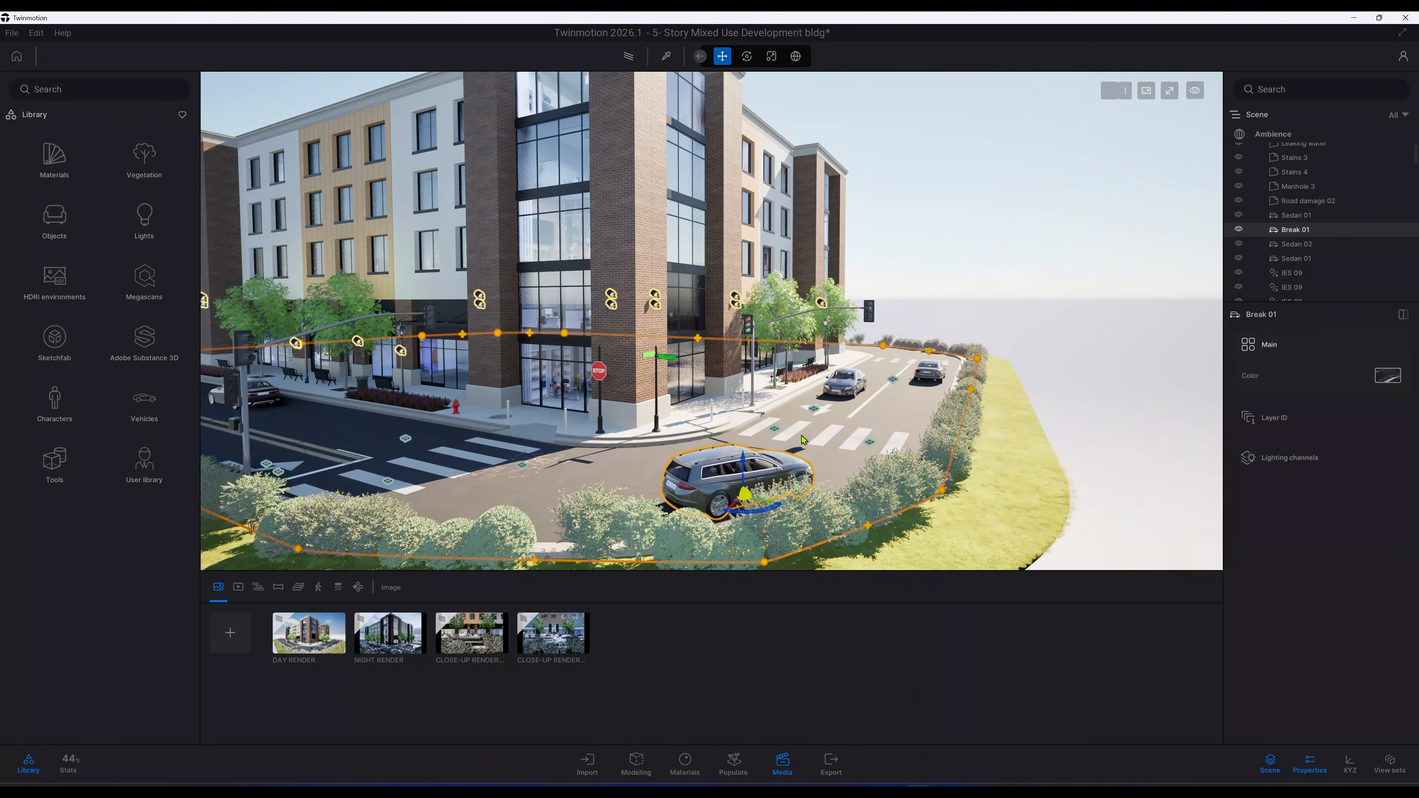
{"action": "scroll", "coordinate": [803, 440], "scroll_direction": "up", "scroll_amount": 1}
{"action": "scroll", "coordinate": [803, 440], "scroll_direction": "up", "scroll_amount": 2}
{"action": "middle_click_drag", "start_coordinate": [803, 439], "coordinate": [664, 413]}
{"action": "scroll", "coordinate": [664, 413], "scroll_direction": "up", "scroll_amount": 3}
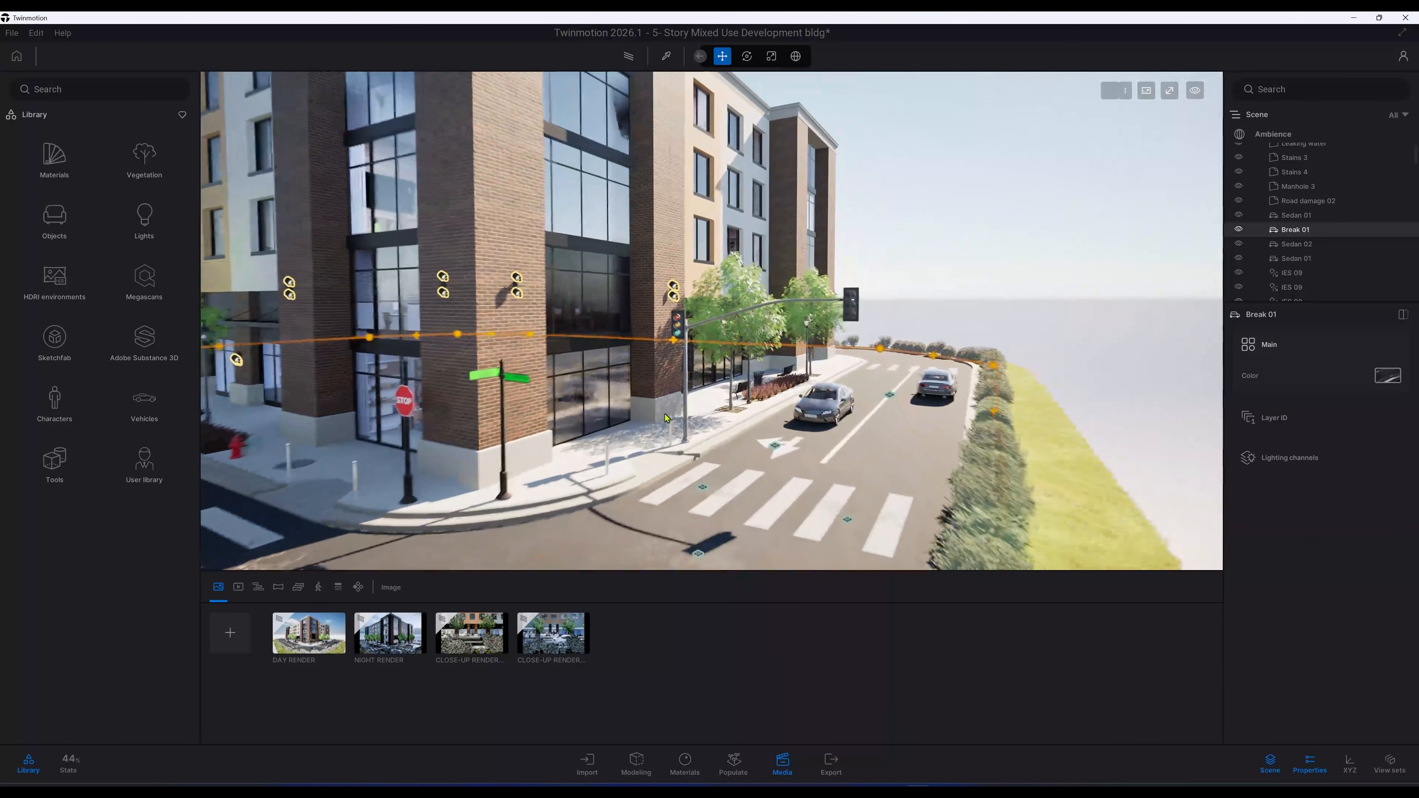
{"action": "left_click", "coordinate": [685, 382]}
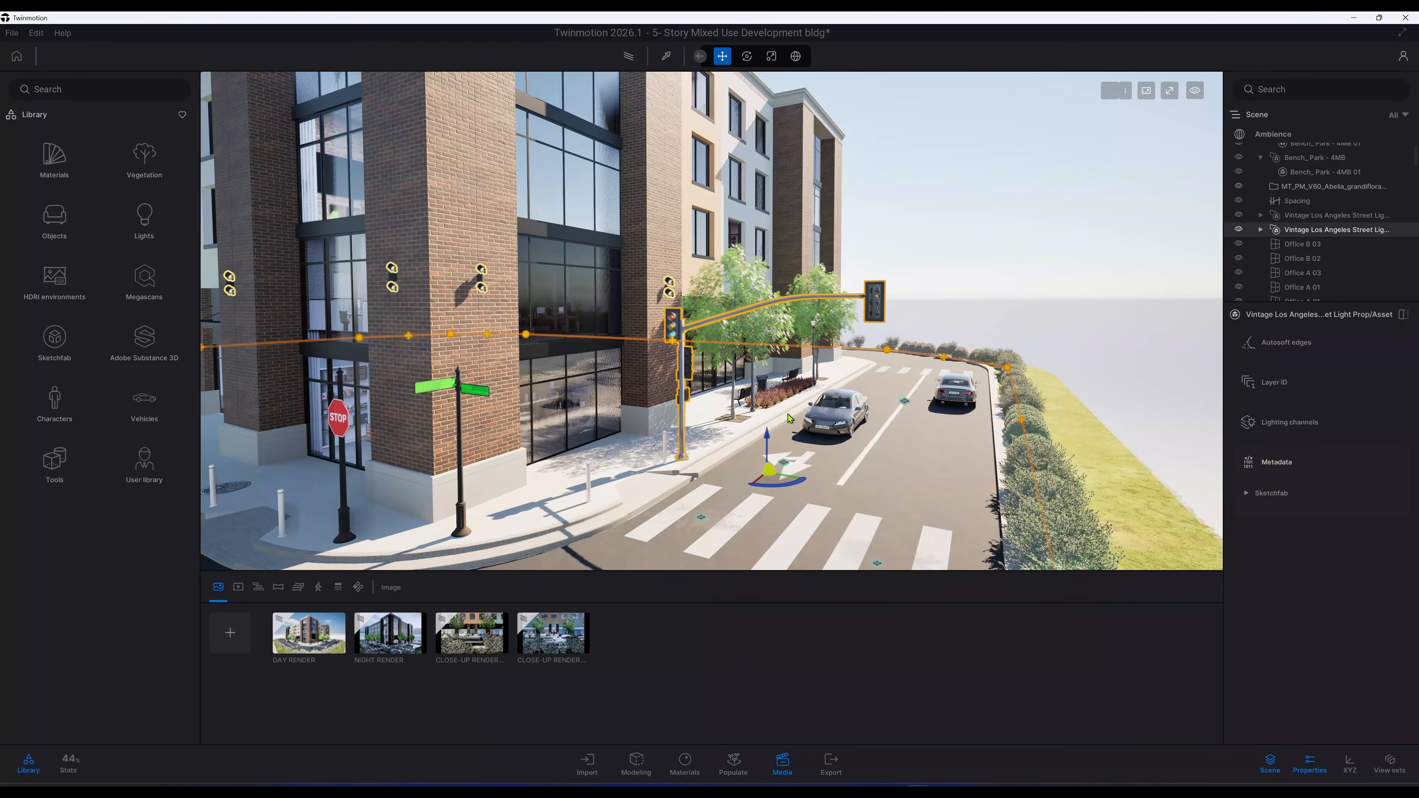
{"action": "middle_click_drag", "start_coordinate": [789, 418], "coordinate": [948, 394]}
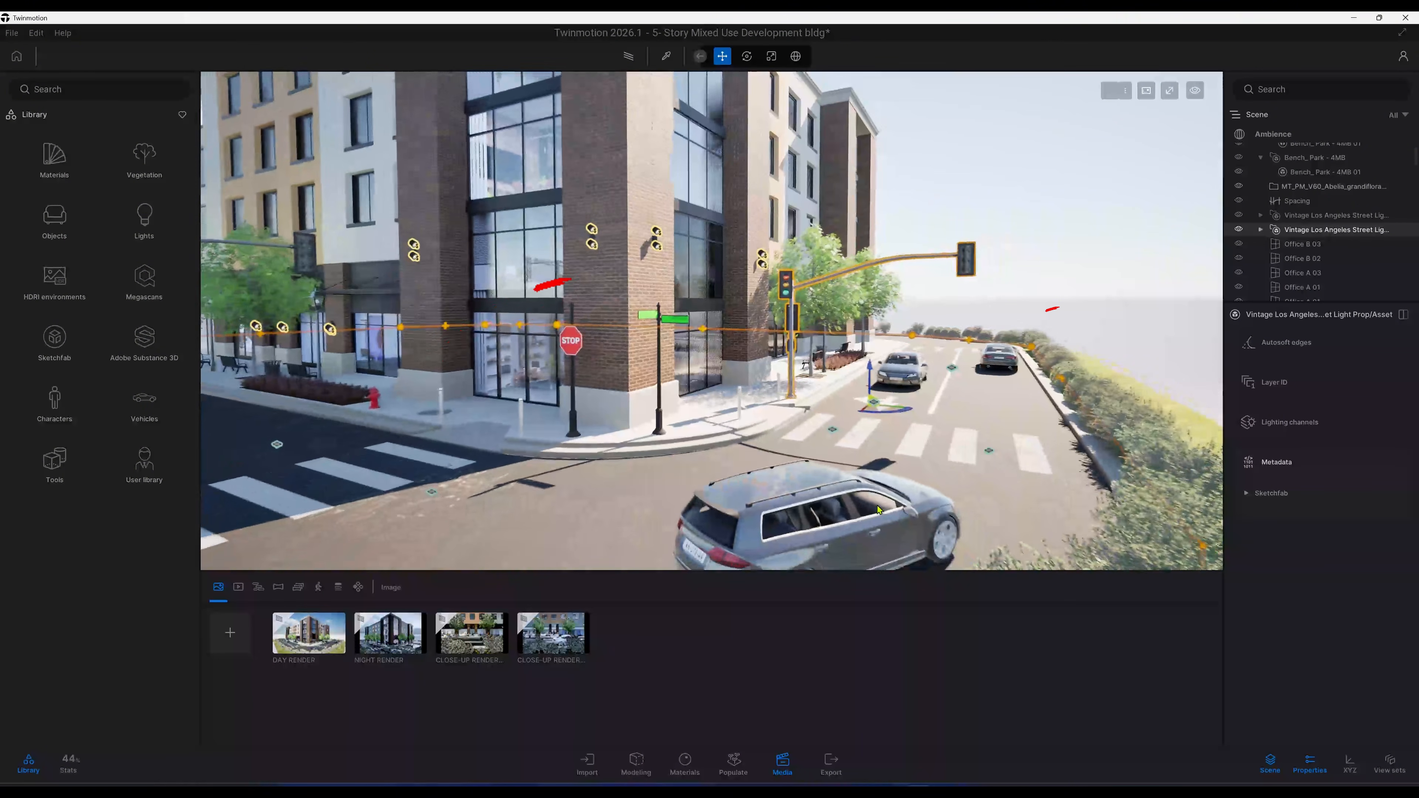
{"action": "left_click", "coordinate": [815, 509]}
{"action": "mouse_move", "coordinate": [816, 508]}
{"action": "middle_mouse_down", "text": "shift"}
{"action": "mouse_move", "coordinate": [620, 518]}
{"action": "mouse_move", "coordinate": [514, 492]}
{"action": "mouse_move", "coordinate": [748, 434]}
{"action": "mouse_move", "coordinate": [692, 452]}
{"action": "middle_mouse_up", "text": "shift"}
{"action": "scroll", "coordinate": [748, 434], "scroll_direction": "up", "scroll_amount": 3}
{"action": "scroll", "coordinate": [692, 452], "scroll_direction": "up", "scroll_amount": 2}
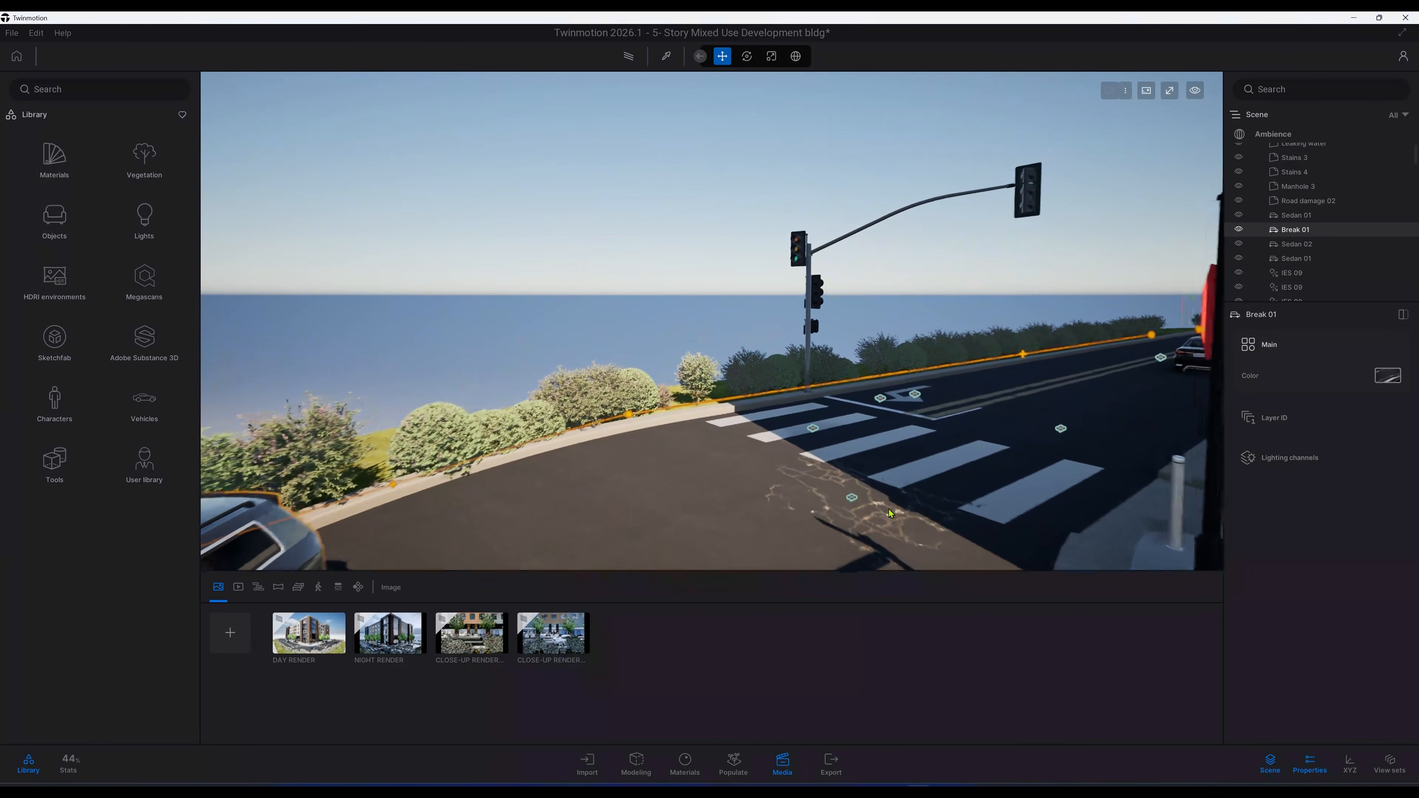
Step: Select a road damage decal and a wall-mounted IES light, focusing on the light to inspect it
{"action": "left_click", "coordinate": [857, 499]}
{"action": "middle_click_drag", "start_coordinate": [857, 499], "coordinate": [1090, 512], "text": "shift"}
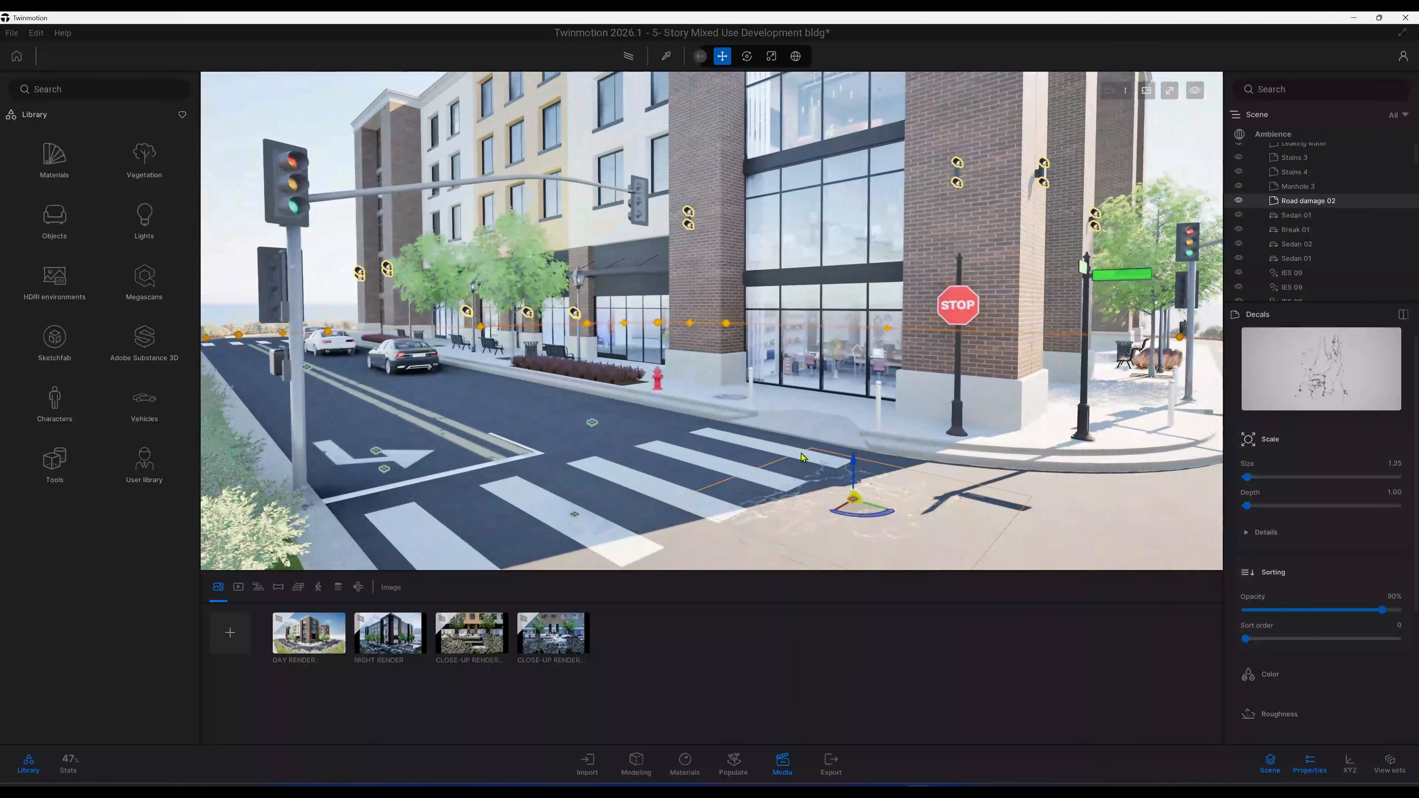
{"action": "middle_click_drag", "start_coordinate": [930, 262], "coordinate": [908, 351]}
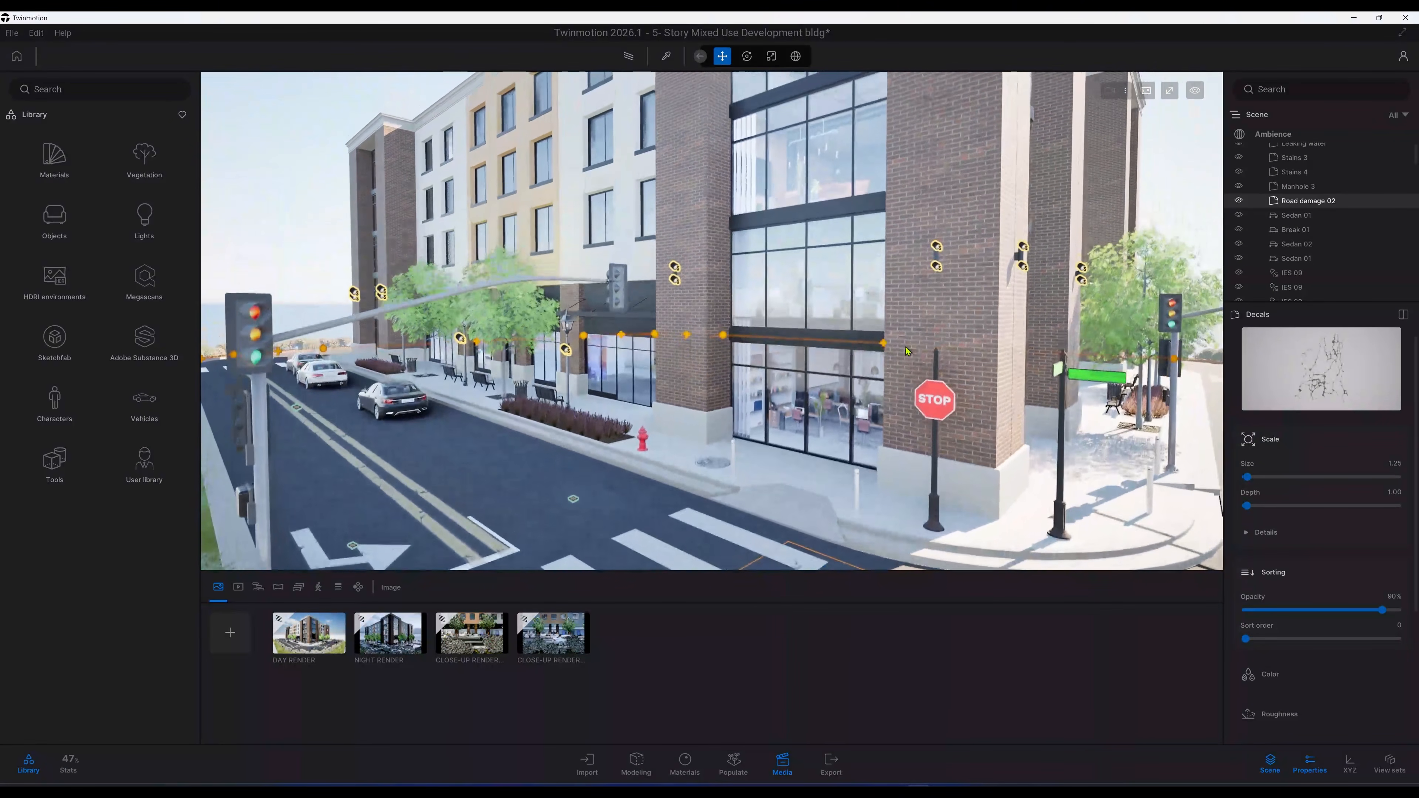
{"action": "left_click", "coordinate": [938, 250]}
{"action": "key", "text": "f"}
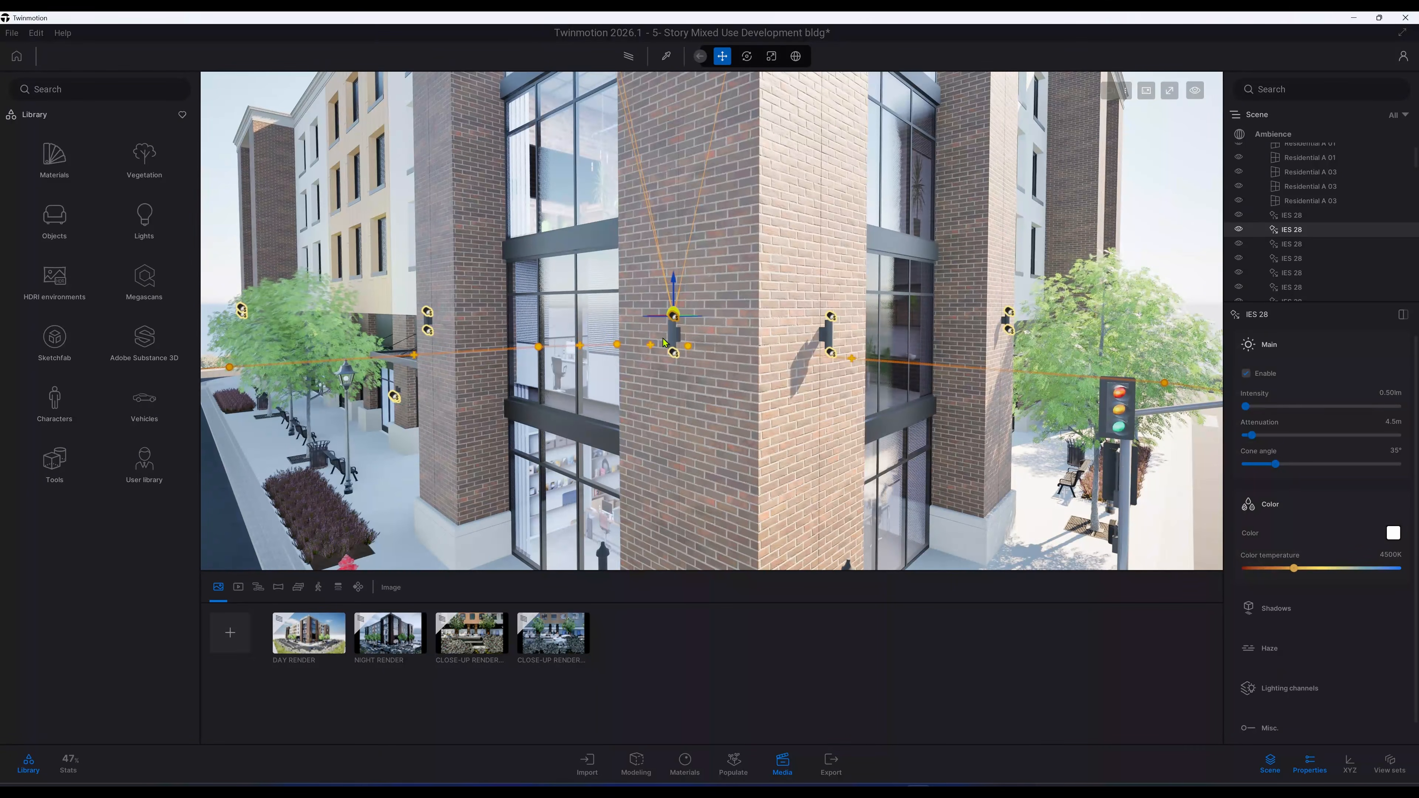
{"action": "middle_click_drag", "start_coordinate": [664, 339], "coordinate": [839, 360], "text": "shift"}
{"action": "left_click", "coordinate": [144, 219]}
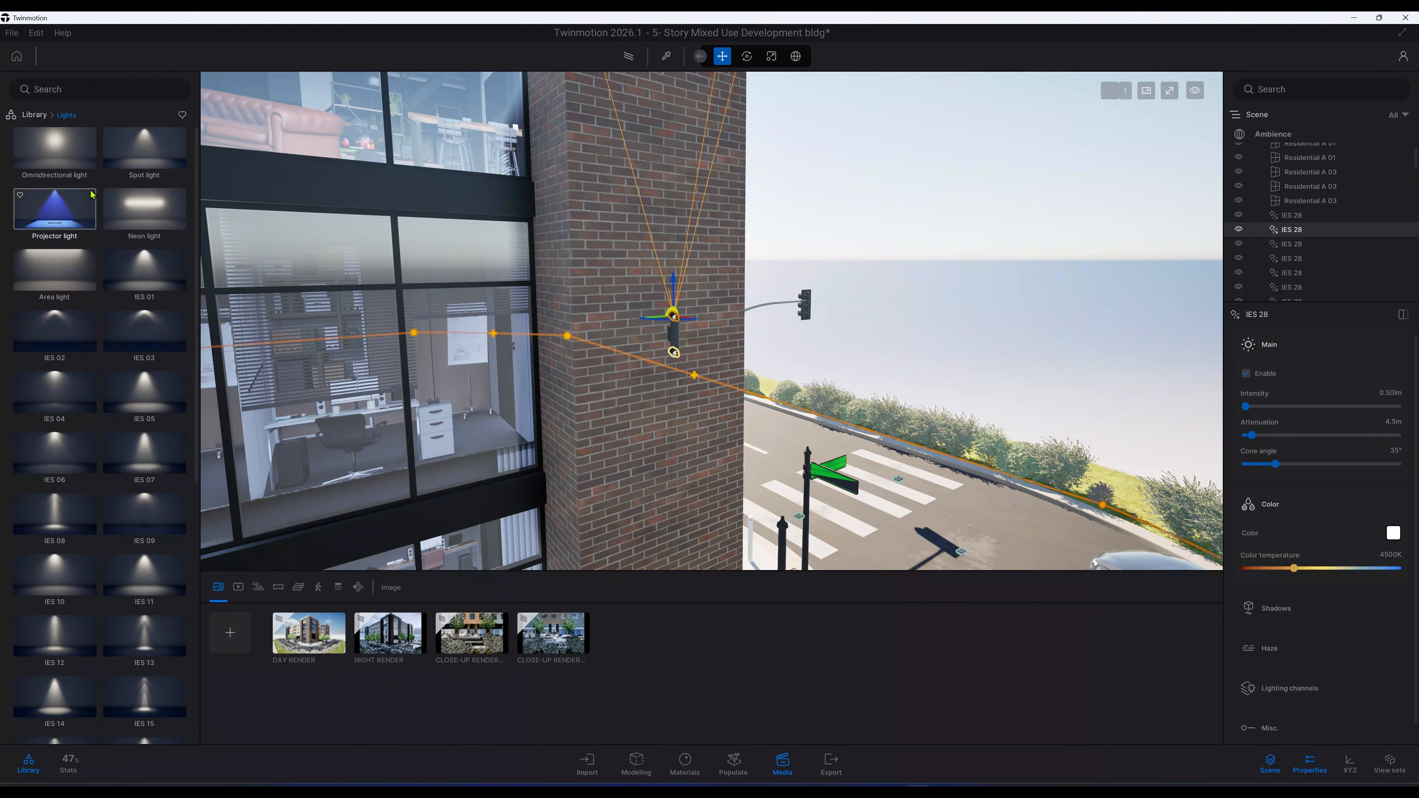
{"action": "left_click", "coordinate": [34, 115]}
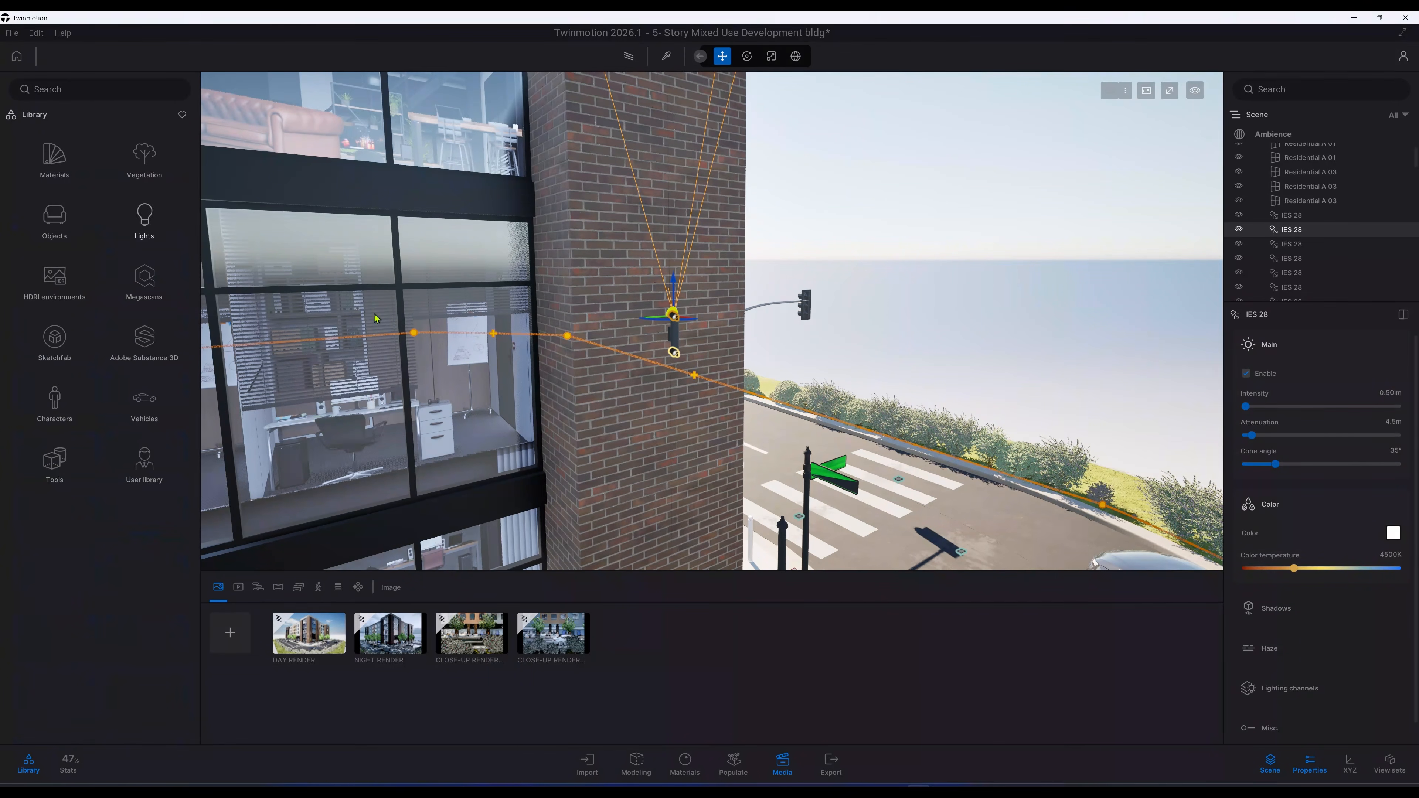
{"action": "scroll", "coordinate": [632, 426], "scroll_direction": "down", "scroll_amount": 3}
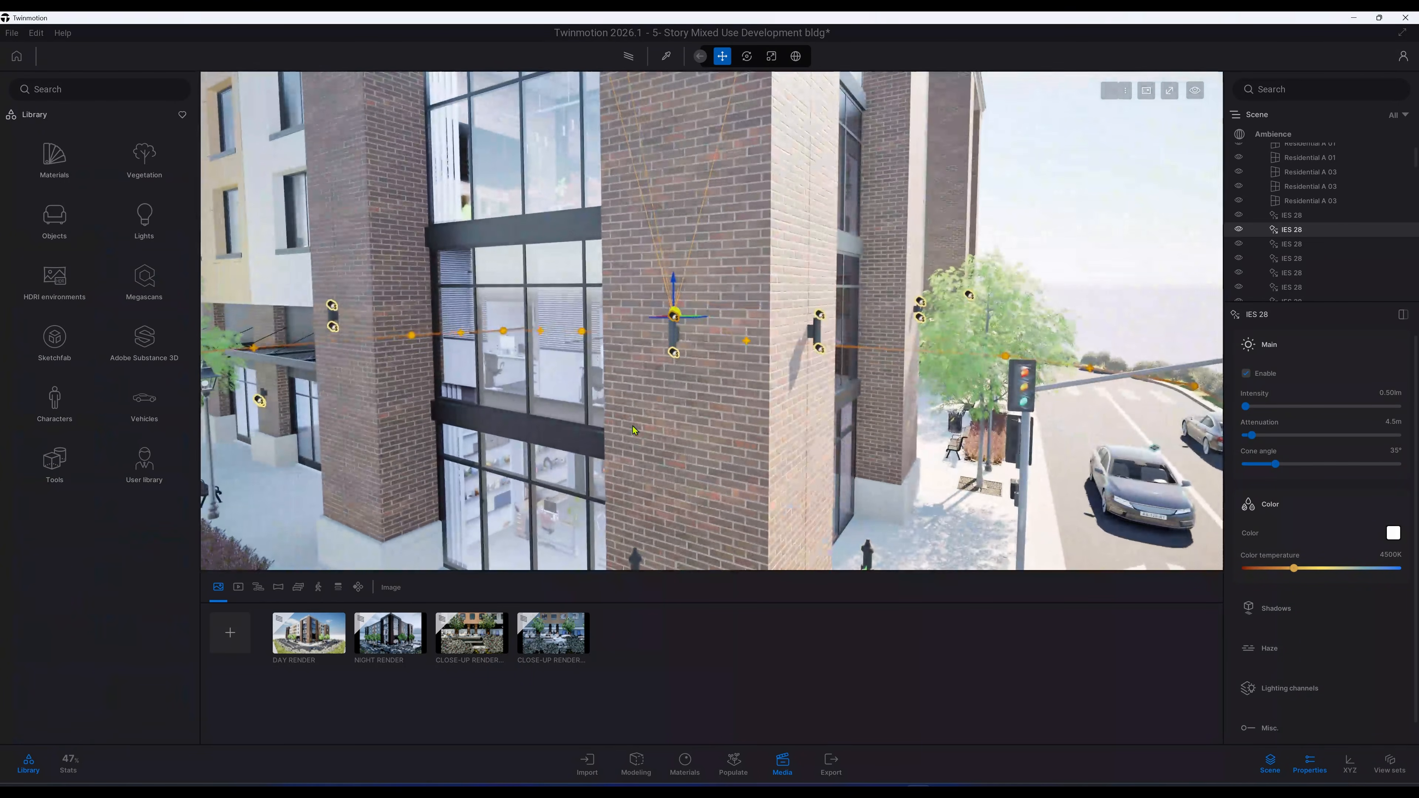
{"action": "scroll", "coordinate": [661, 398], "scroll_direction": "down", "scroll_amount": 6}
{"action": "middle_click_drag", "start_coordinate": [711, 398], "coordinate": [661, 395]}
{"action": "scroll", "coordinate": [661, 395], "scroll_direction": "down", "scroll_amount": 10}
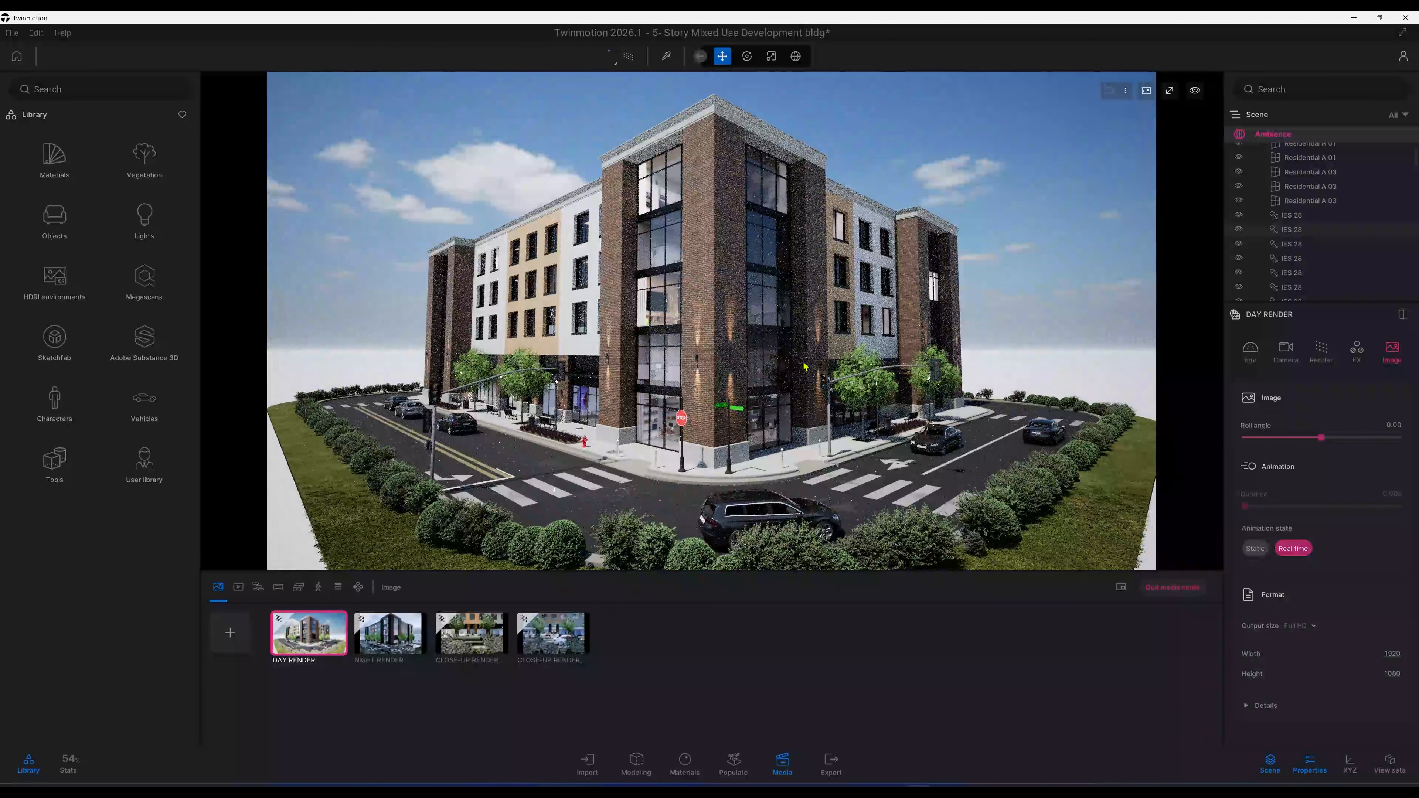
Step: Select the DAY RENDER image and rename it OVERCAST RENDER
{"action": "mouse_move", "coordinate": [324, 643]}
{"action": "left_click", "coordinate": [301, 613]}
{"action": "left_click", "coordinate": [288, 518]}
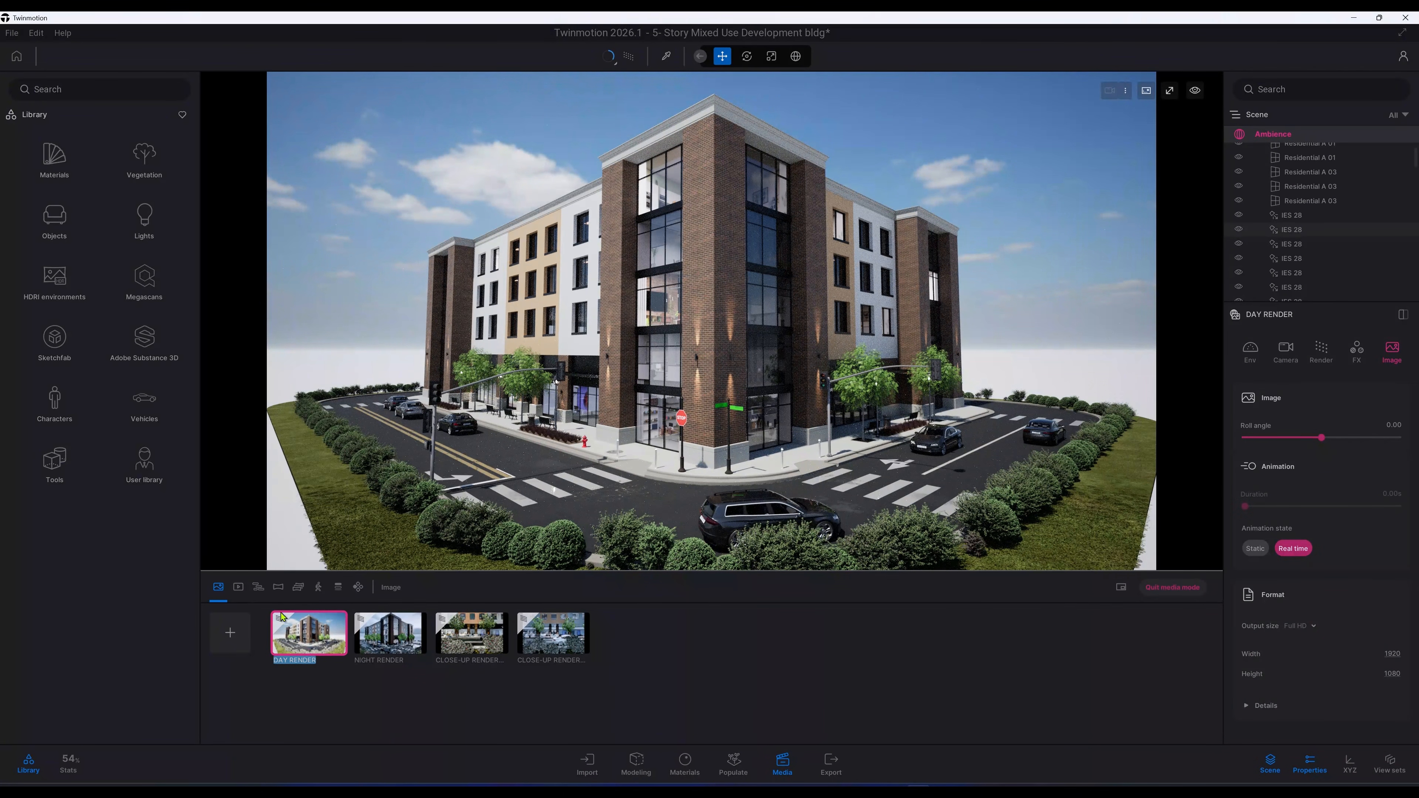
{"action": "key", "text": "BackSpace"}
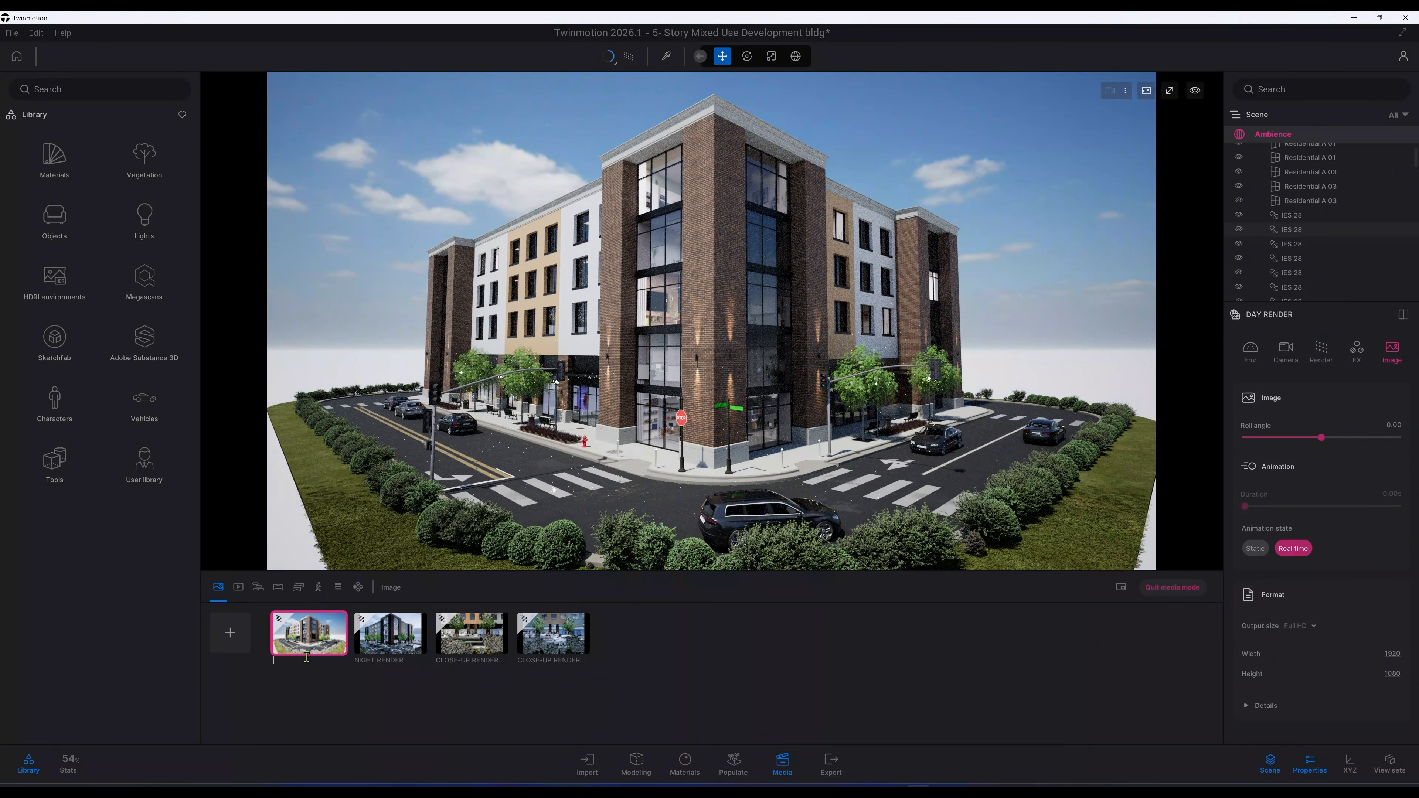
{"action": "key", "text": "BackSpace"}
{"action": "key", "text": "Caps_Lock"}
{"action": "type", "text": "ov"}
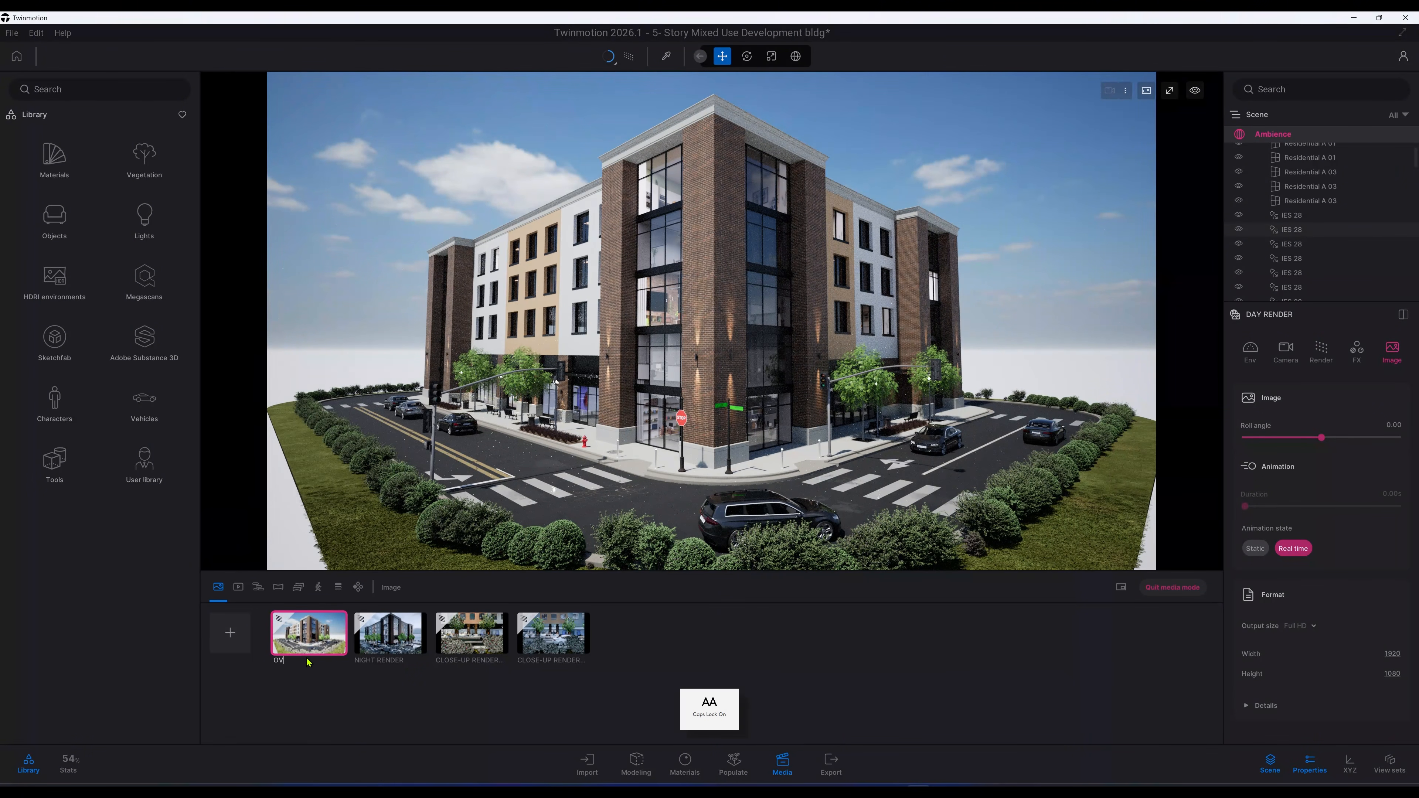
{"action": "type", "text": "ercast render"}
{"action": "key", "text": "Return"}
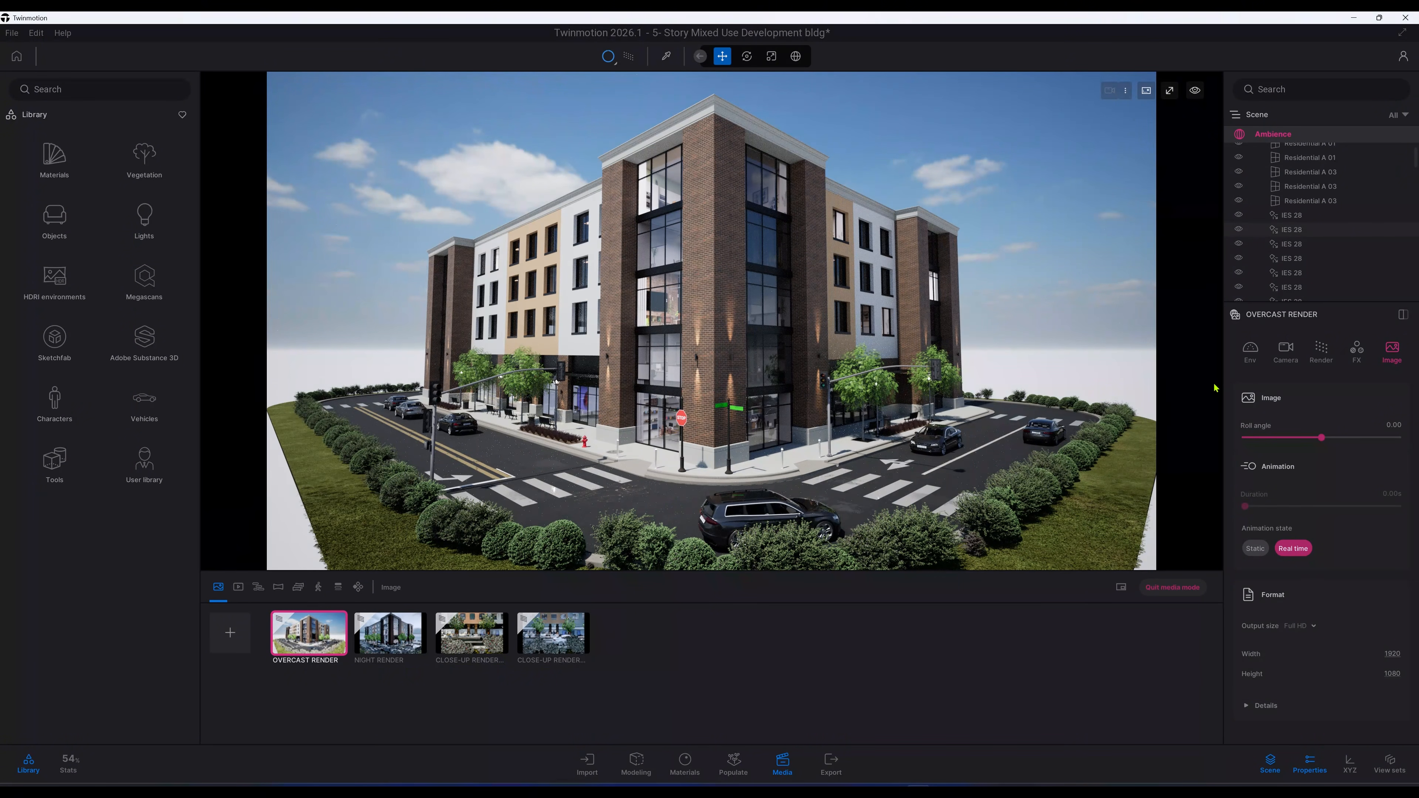
Step: Replace the environment's HDRI skydome with MoAf Overcast 03 found by searching the sky library for Overcast
{"action": "left_click", "coordinate": [1251, 353]}
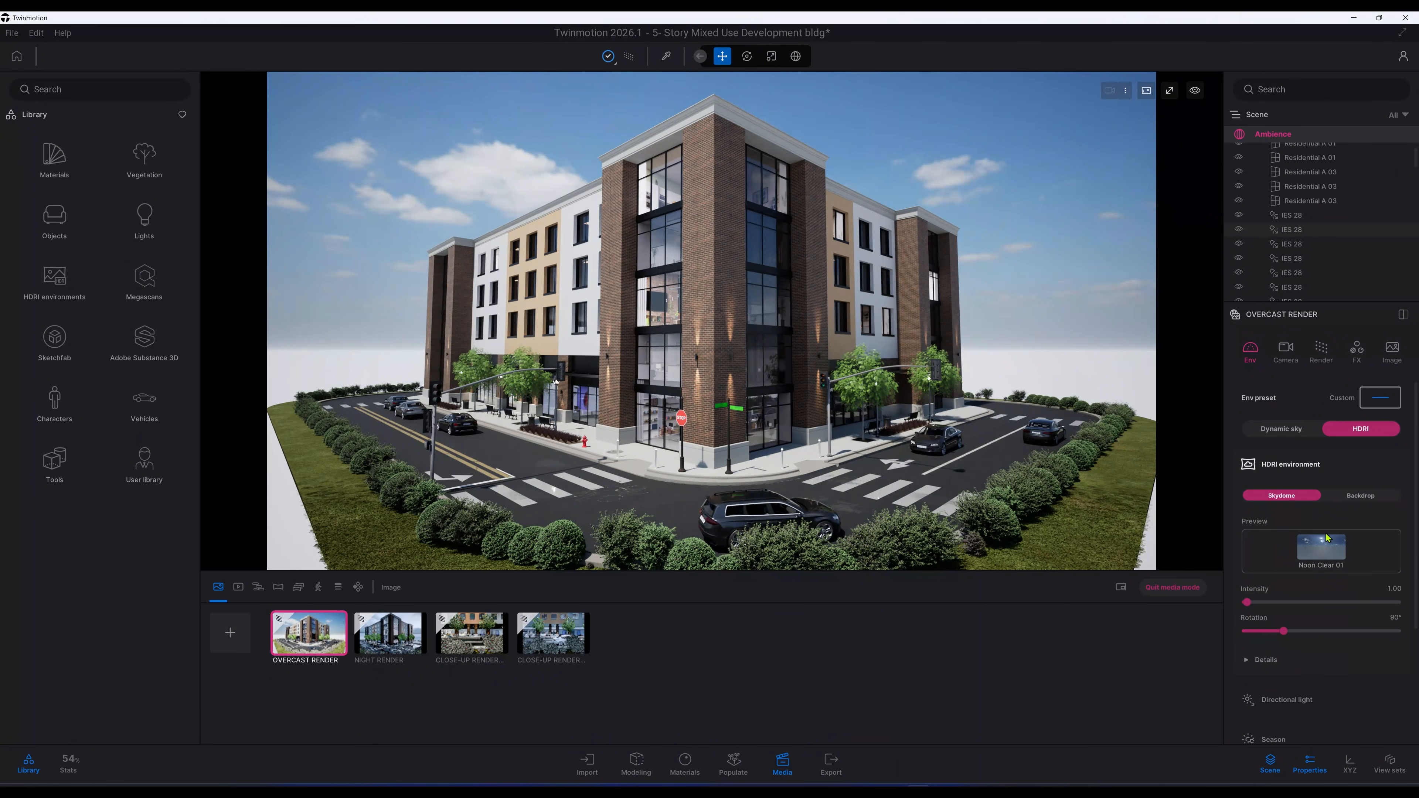
{"action": "mouse_move", "coordinate": [1326, 549]}
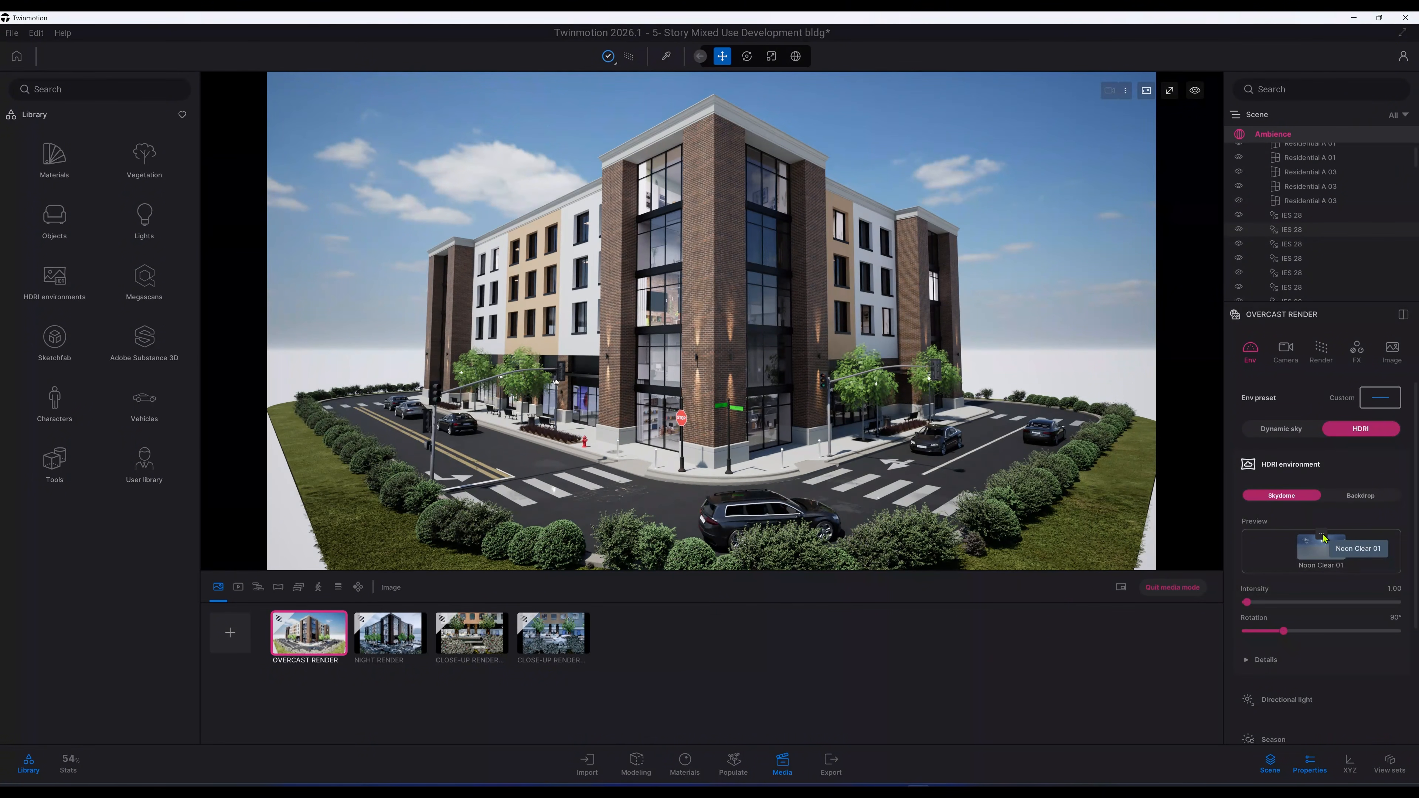
{"action": "left_click", "coordinate": [1324, 538]}
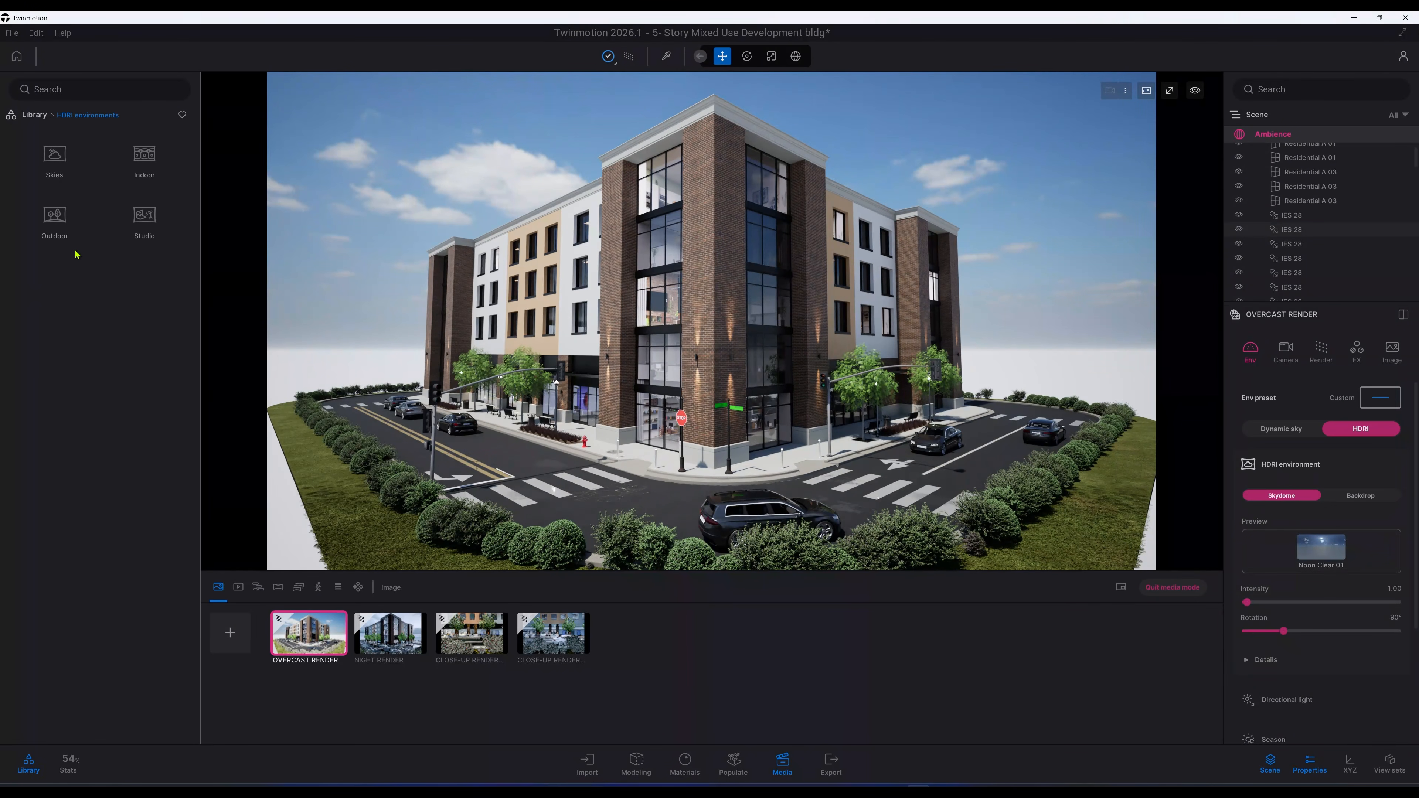
{"action": "left_click", "coordinate": [55, 159]}
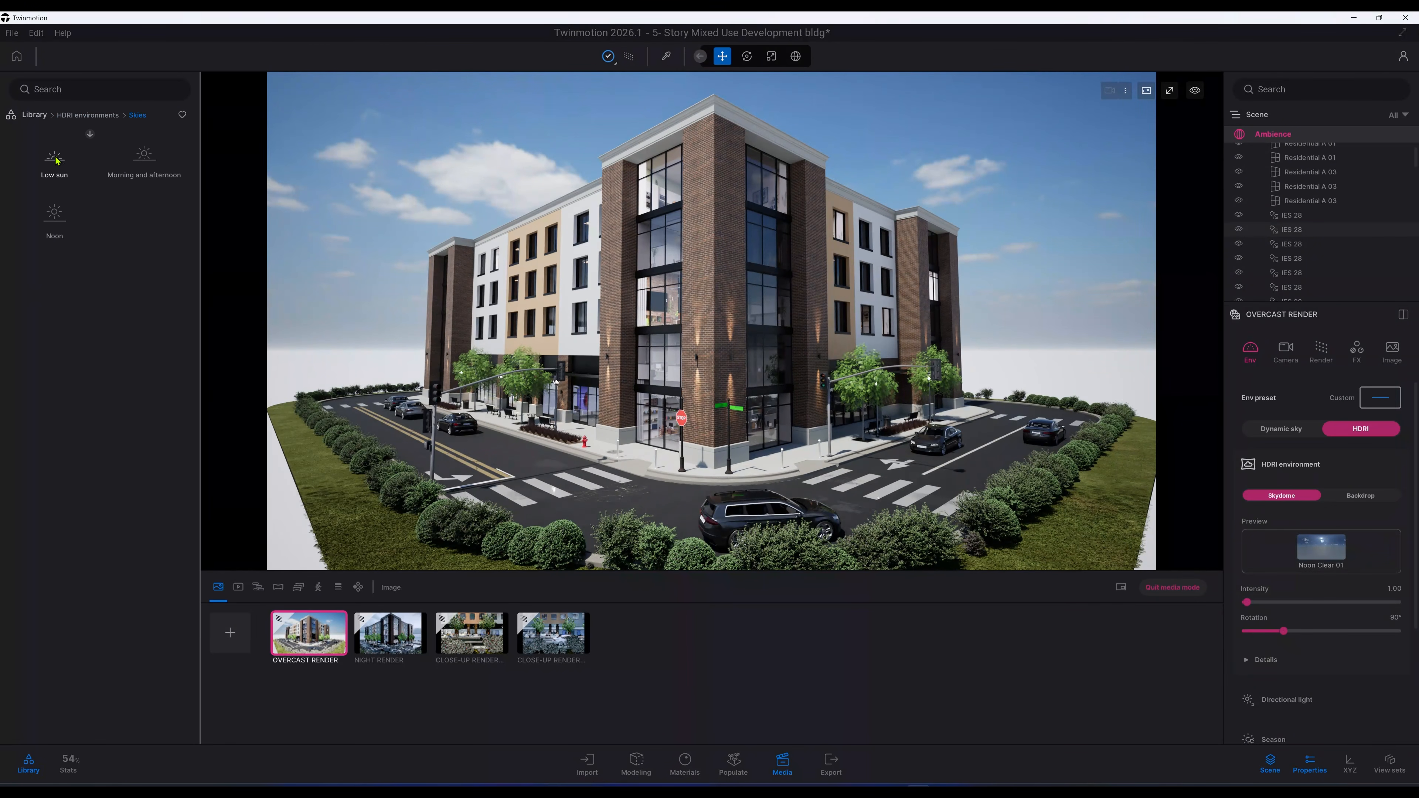
{"action": "left_click", "coordinate": [66, 87]}
{"action": "type", "text": "O"}
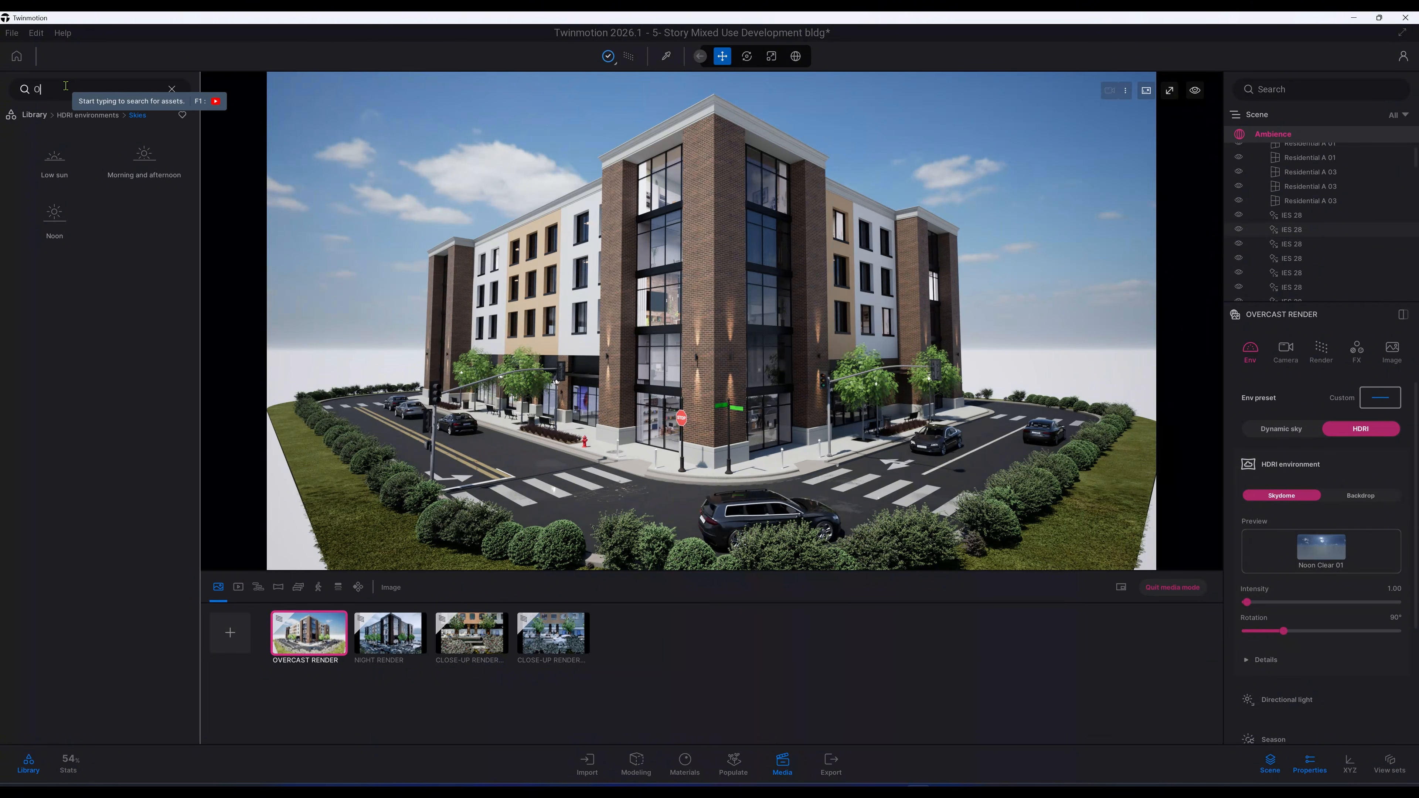
{"action": "type", "text": "VERCAST"}
{"action": "key", "text": "Return"}
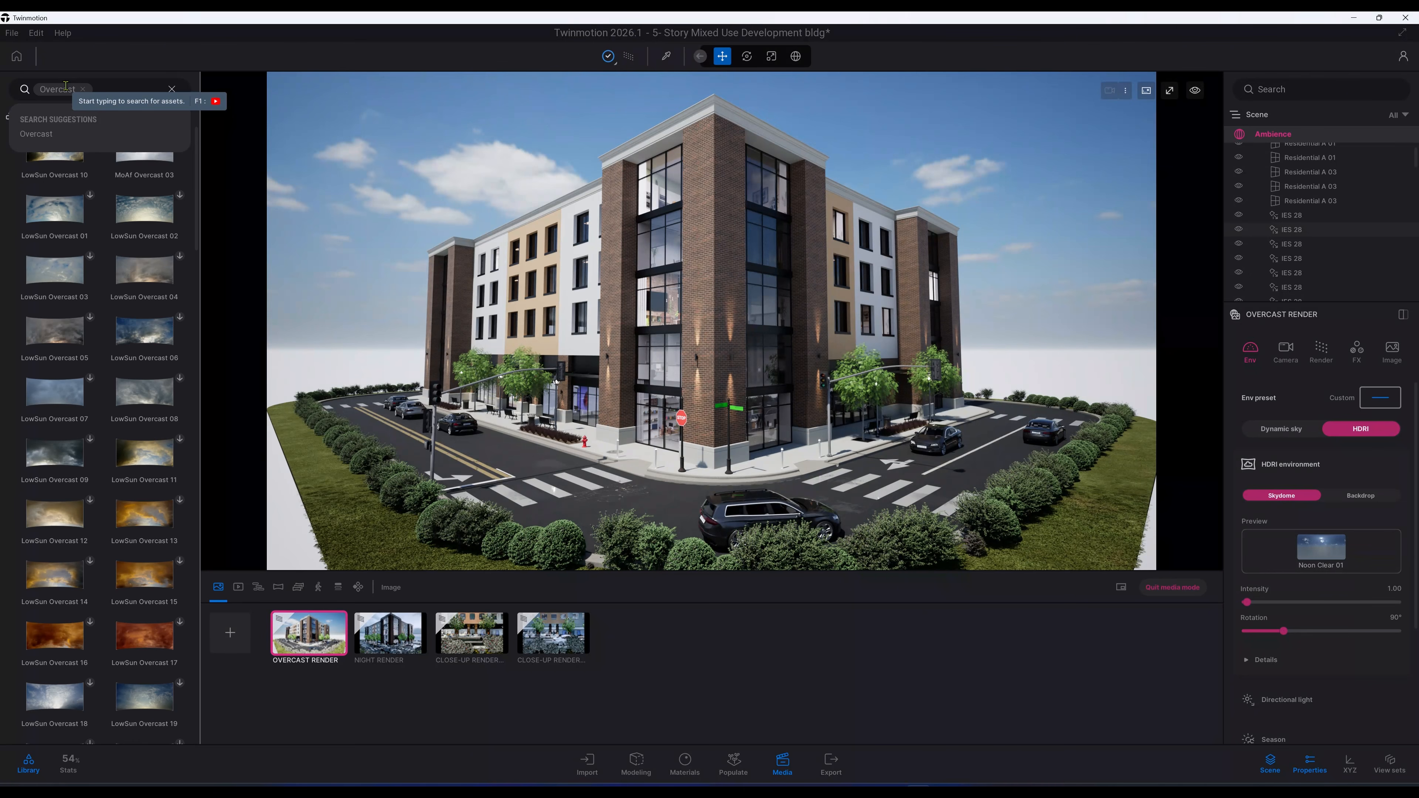
{"action": "mouse_move", "coordinate": [141, 159]}
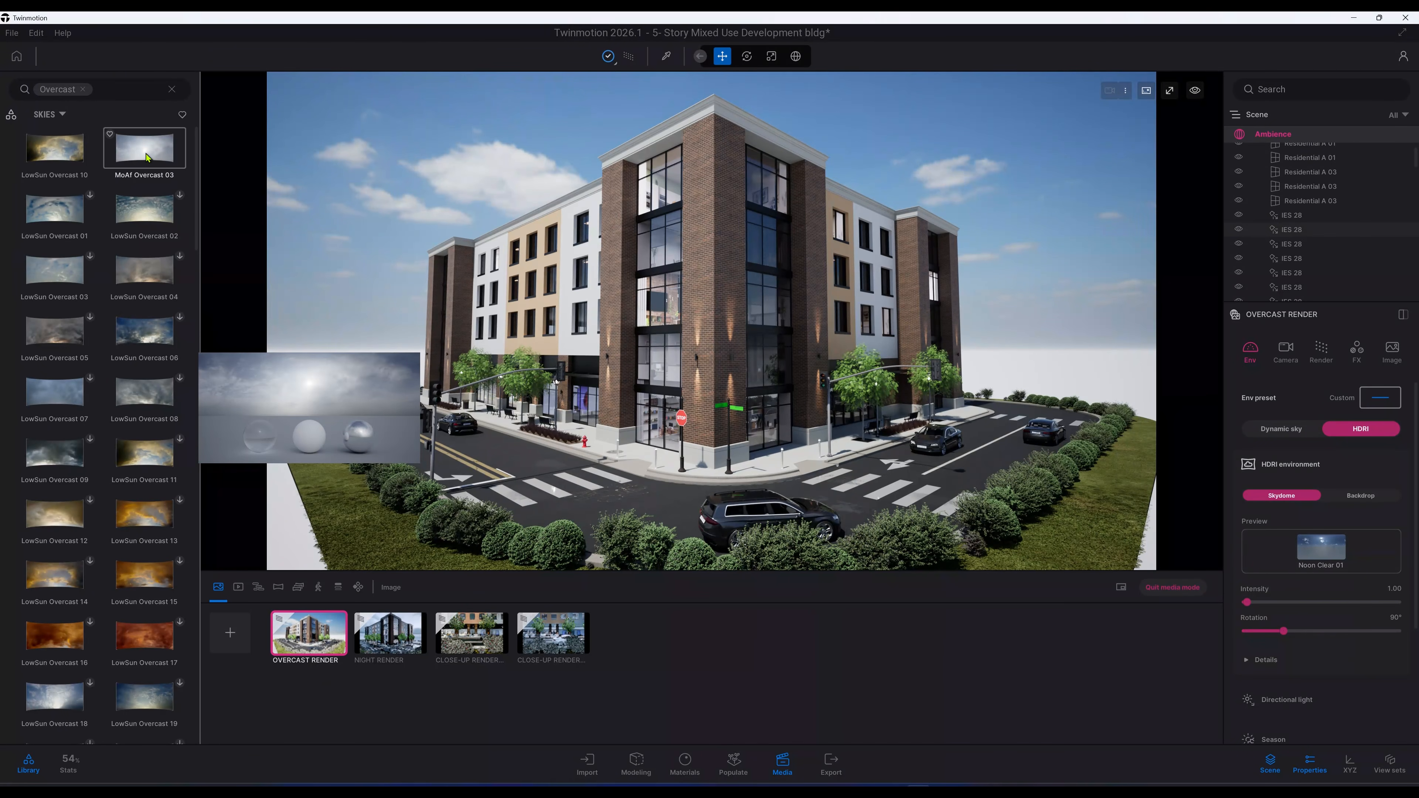
{"action": "left_click_drag", "start_coordinate": [149, 157], "coordinate": [444, 153]}
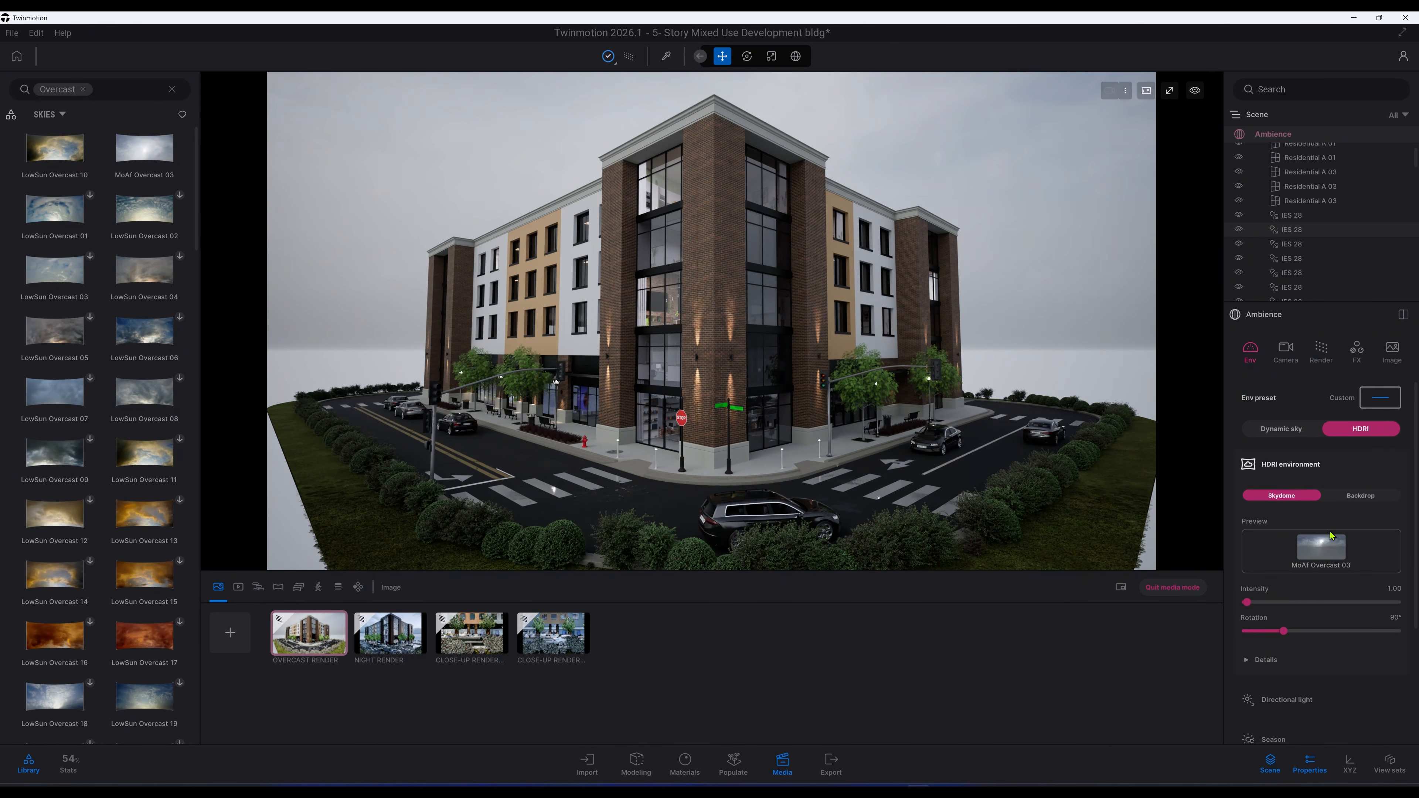
Step: Set the HDRI intensity to 0.65 and its rotation to 325°
{"action": "left_click", "coordinate": [1402, 588]}
{"action": "key", "text": "BackSpace"}
{"action": "type", "text": "0.65"}
{"action": "key", "text": "Return"}
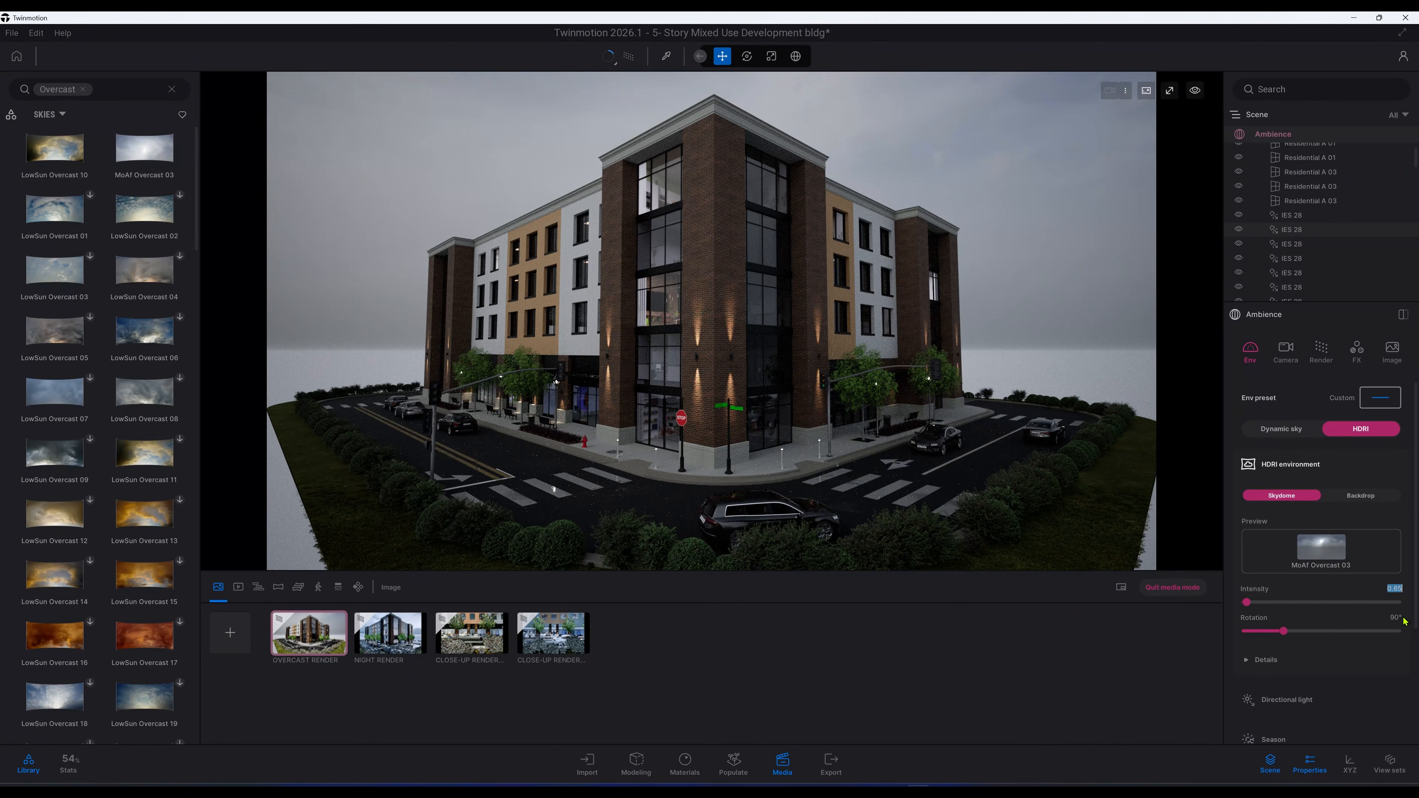
{"action": "left_click", "coordinate": [1396, 618]}
{"action": "type", "text": "325"}
{"action": "key", "text": "Return"}
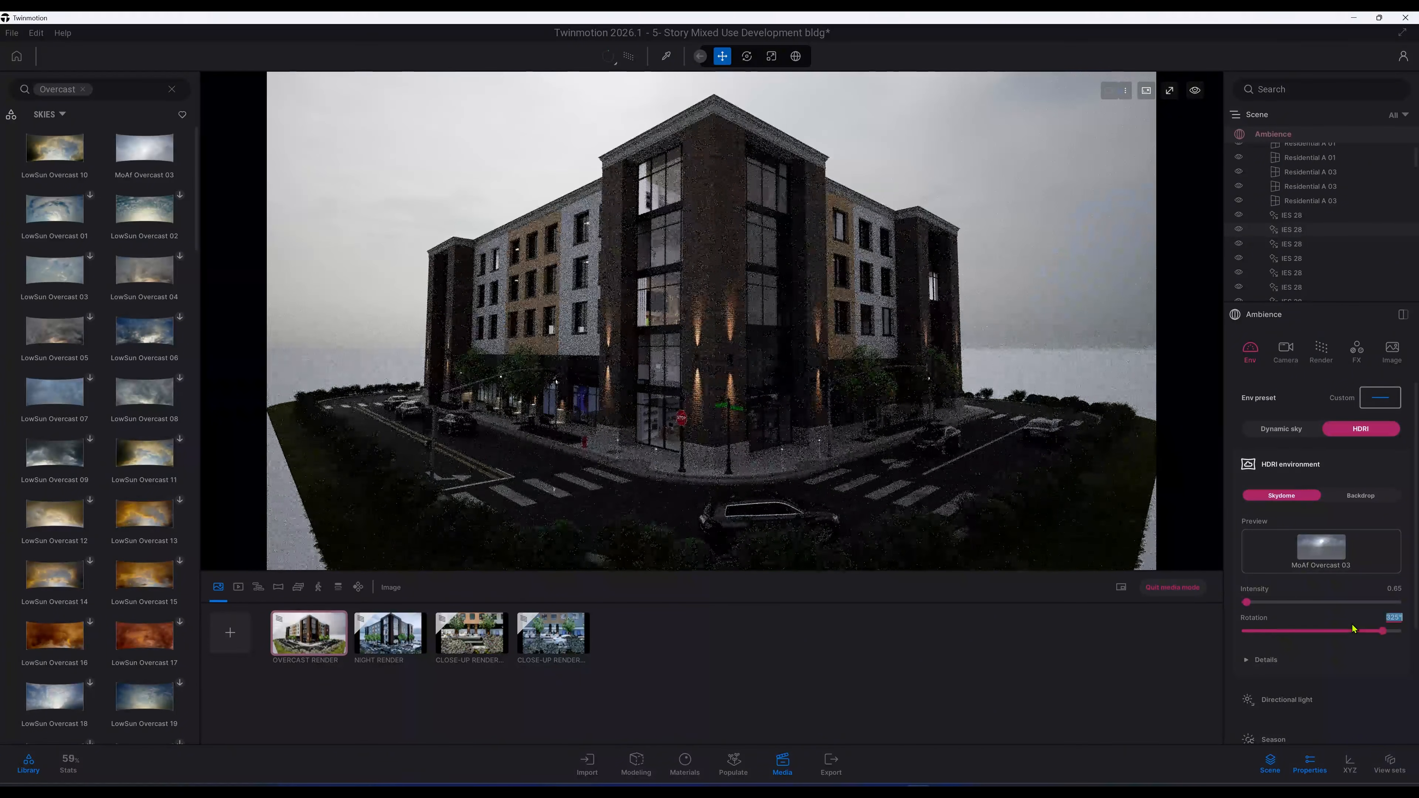
Step: Enable Match HDRI for the directional light
{"action": "left_click", "coordinate": [1280, 661]}
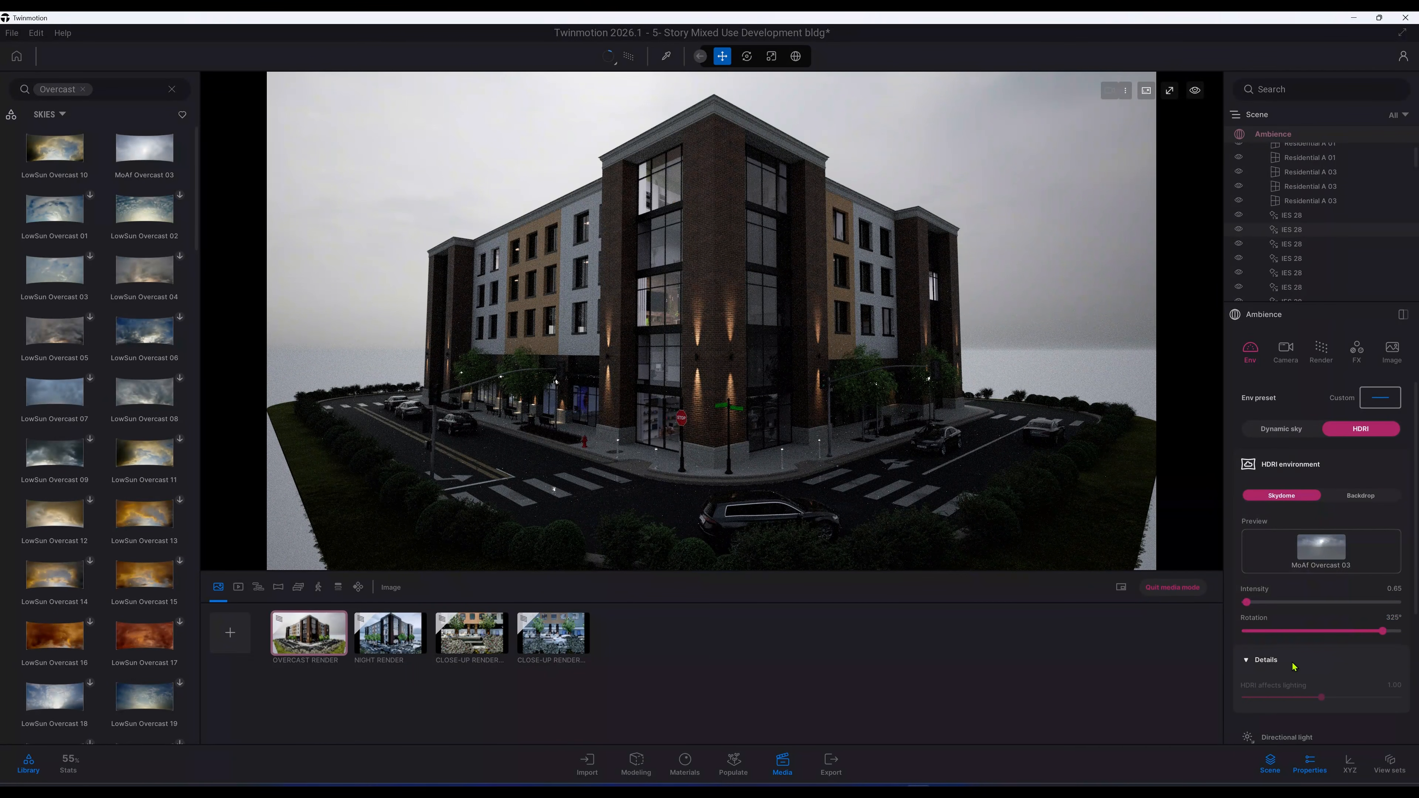
{"action": "left_click", "coordinate": [1294, 666]}
{"action": "scroll", "coordinate": [1293, 663], "scroll_direction": "down", "scroll_amount": 2}
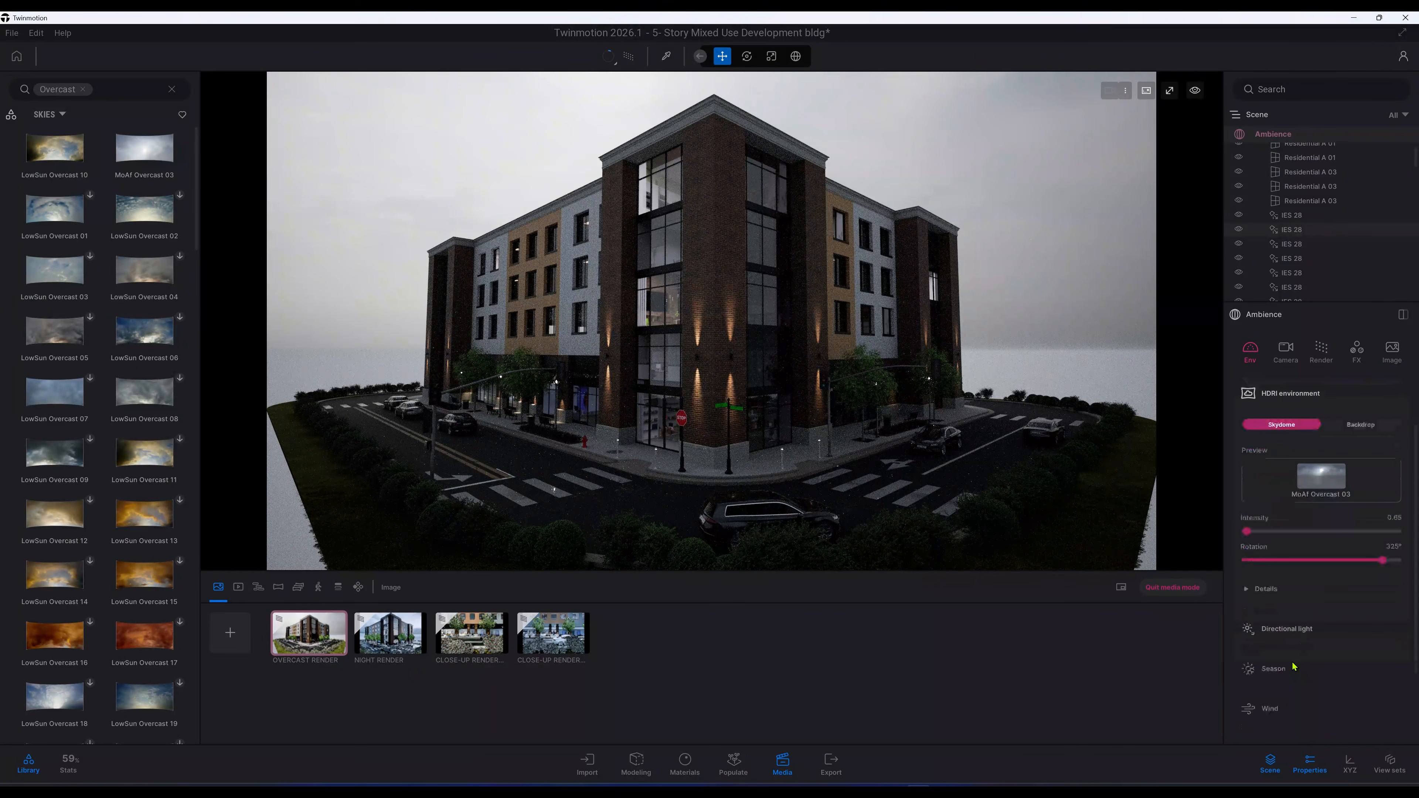
{"action": "left_click", "coordinate": [1304, 635]}
{"action": "scroll", "coordinate": [1304, 635], "scroll_direction": "down", "scroll_amount": 2}
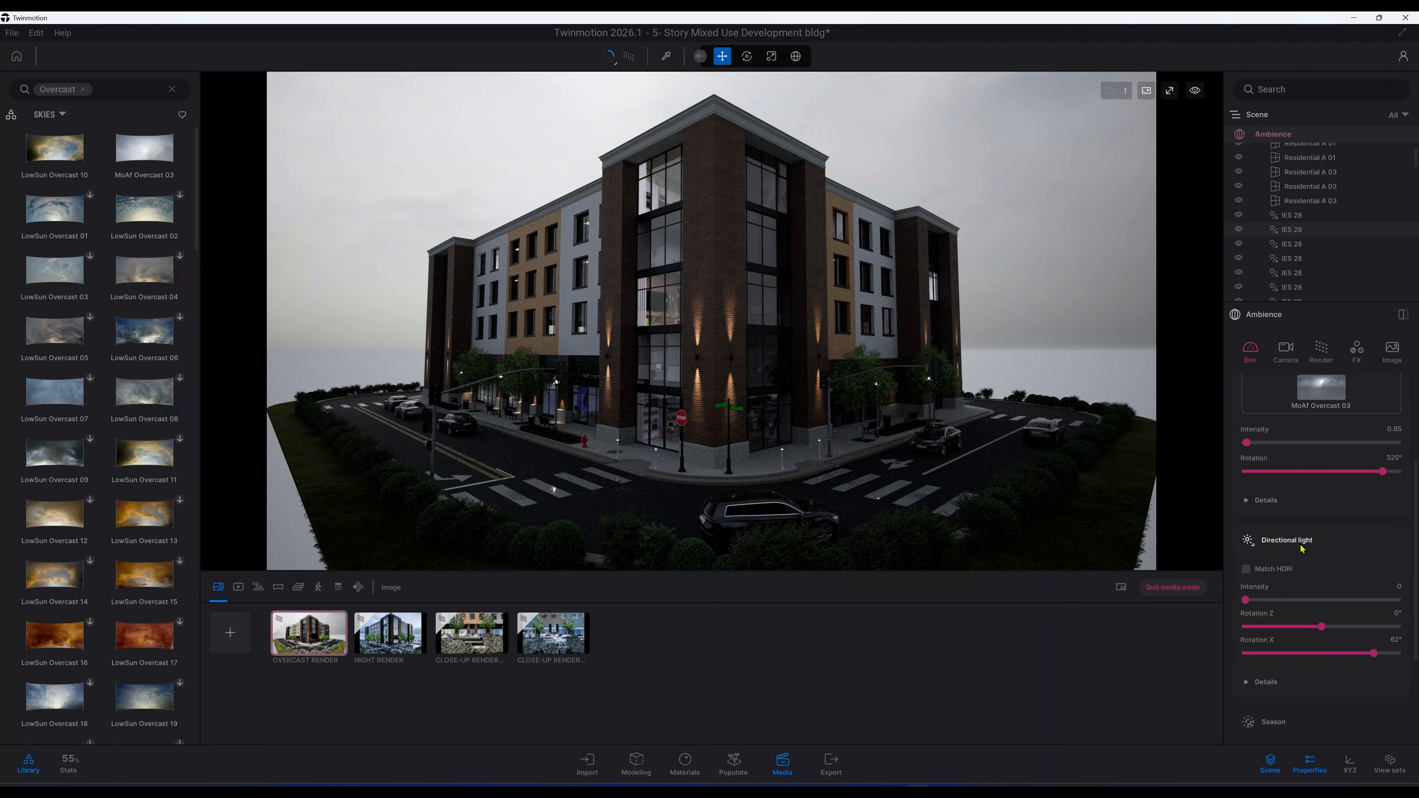
{"action": "left_click", "coordinate": [1246, 571]}
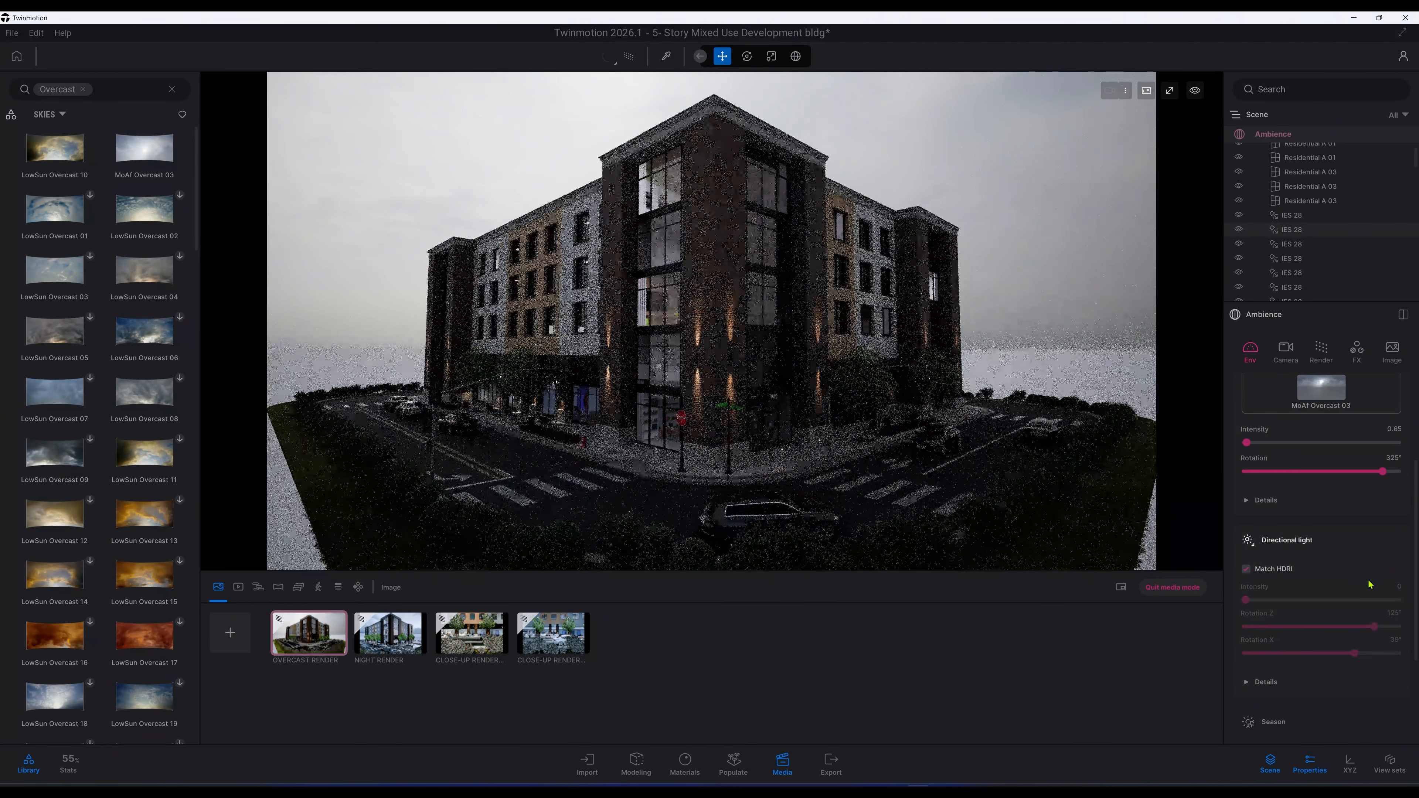
Step: Open the Season settings and move the first slider to about its midpoint
{"action": "scroll", "coordinate": [1364, 591], "scroll_direction": "down", "scroll_amount": 1}
{"action": "scroll", "coordinate": [1364, 591], "scroll_direction": "down", "scroll_amount": 2}
{"action": "left_click", "coordinate": [1333, 597]}
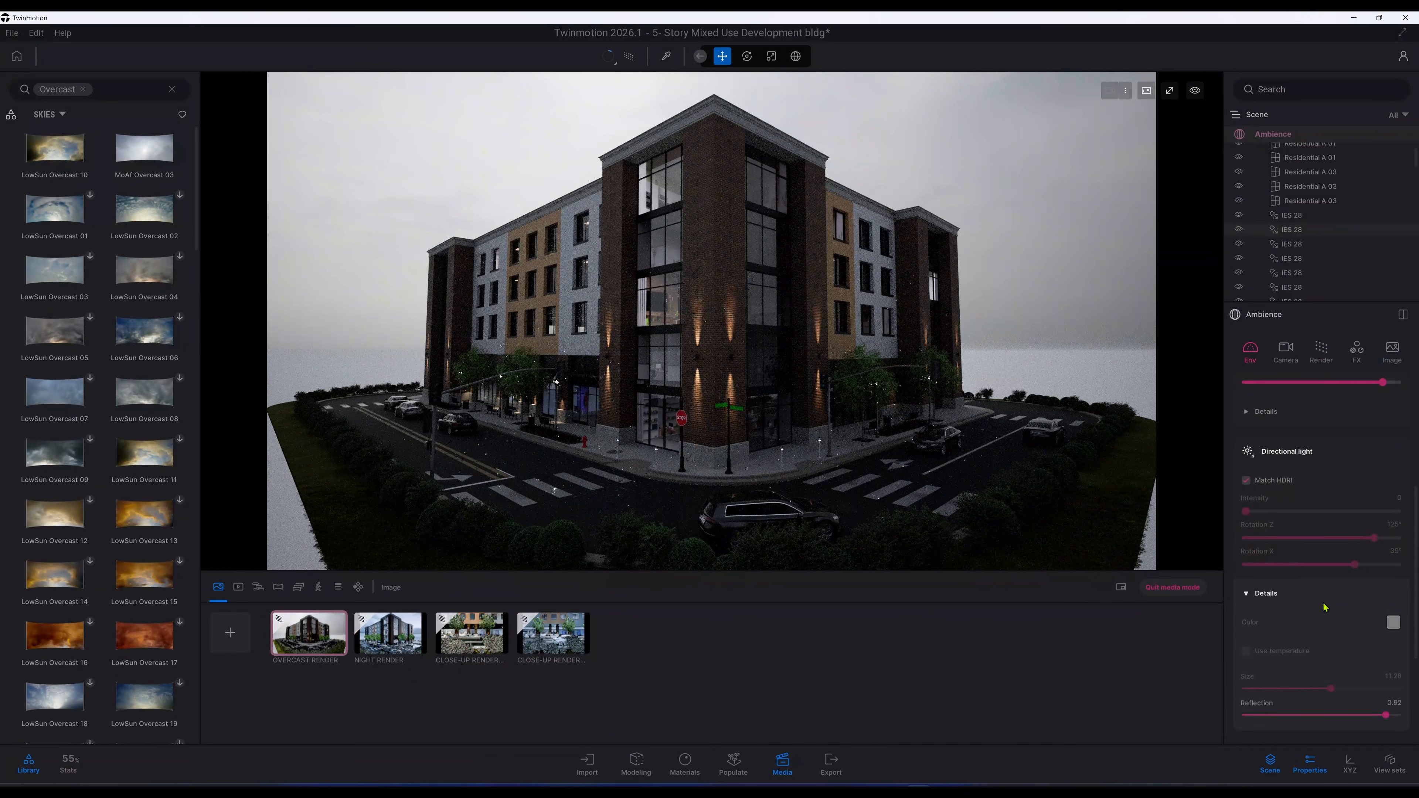
{"action": "scroll", "coordinate": [1326, 608], "scroll_direction": "down", "scroll_amount": 4}
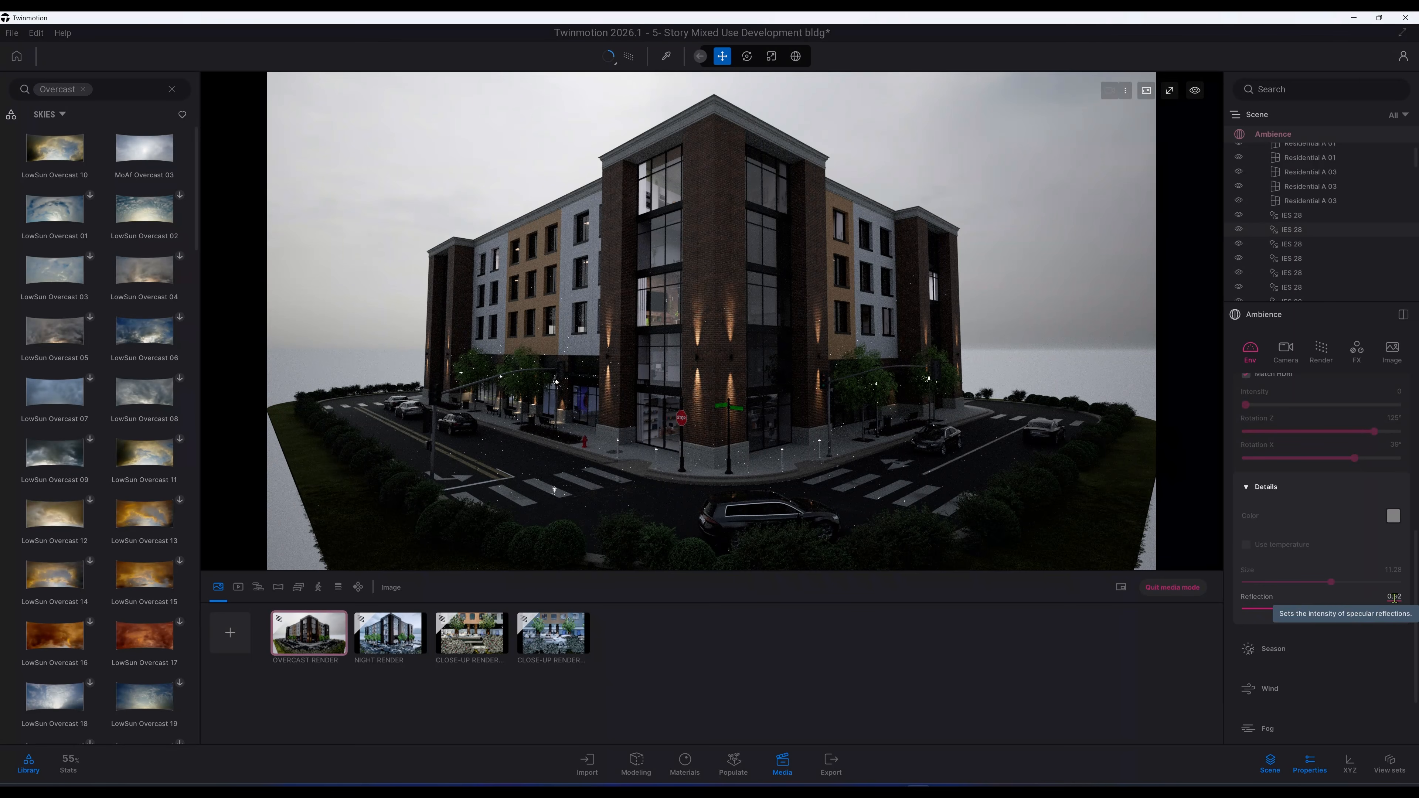
{"action": "scroll", "coordinate": [1358, 610], "scroll_direction": "down", "scroll_amount": 3}
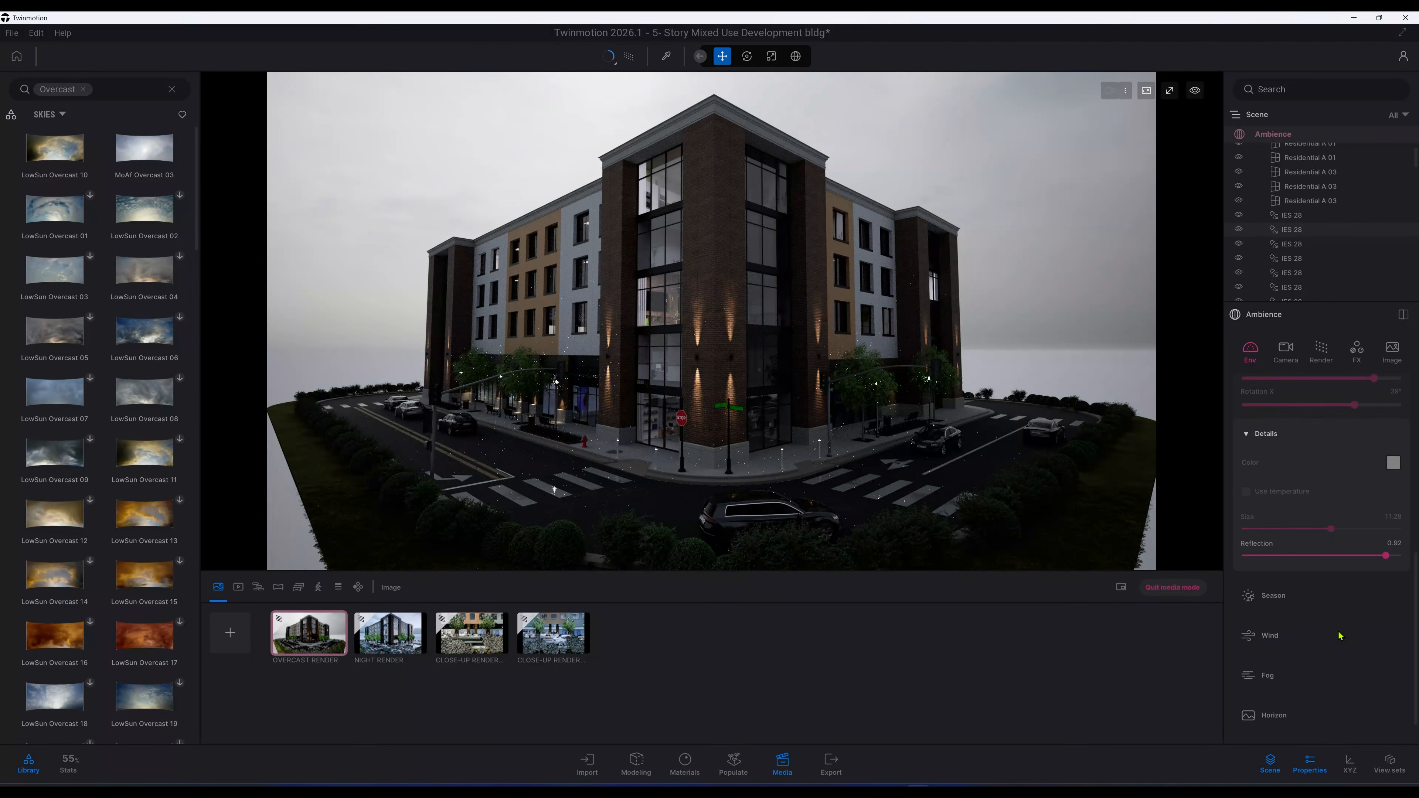
{"action": "left_click", "coordinate": [1285, 584]}
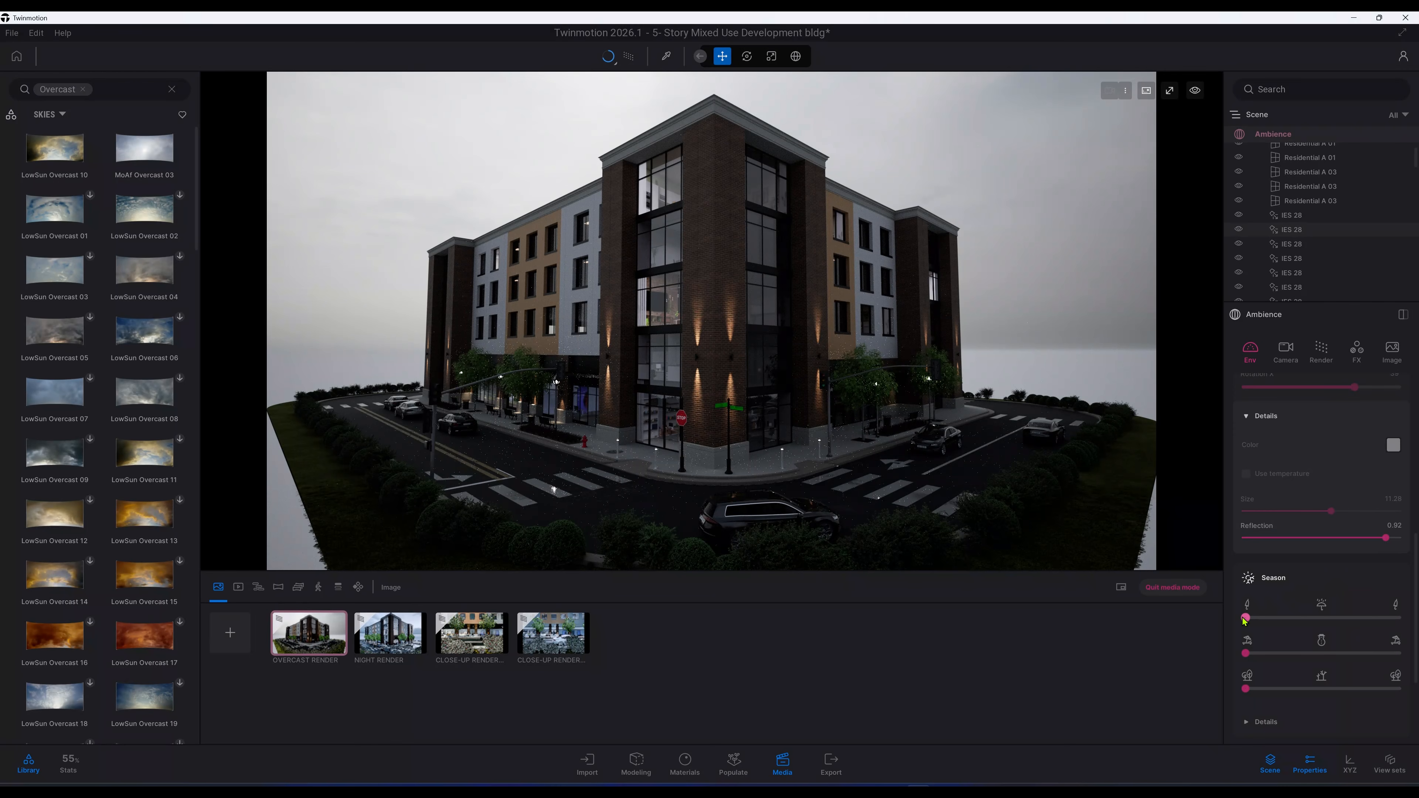
{"action": "left_click_drag", "start_coordinate": [1246, 618], "coordinate": [1324, 621]}
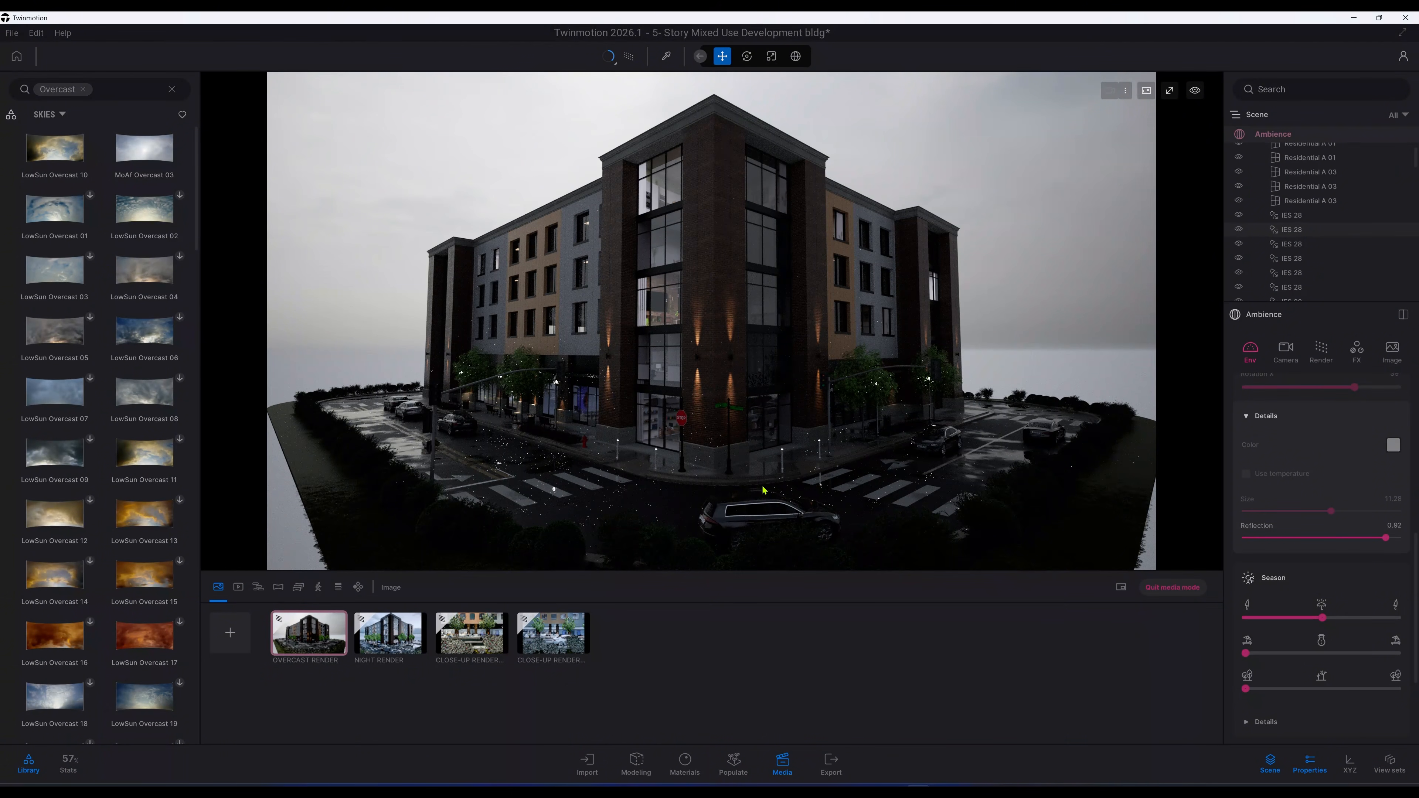
Step: Open the Season details and set surface effects Wetness and Puddle size to 0.2 each
{"action": "scroll", "coordinate": [1298, 643], "scroll_direction": "down", "scroll_amount": 3}
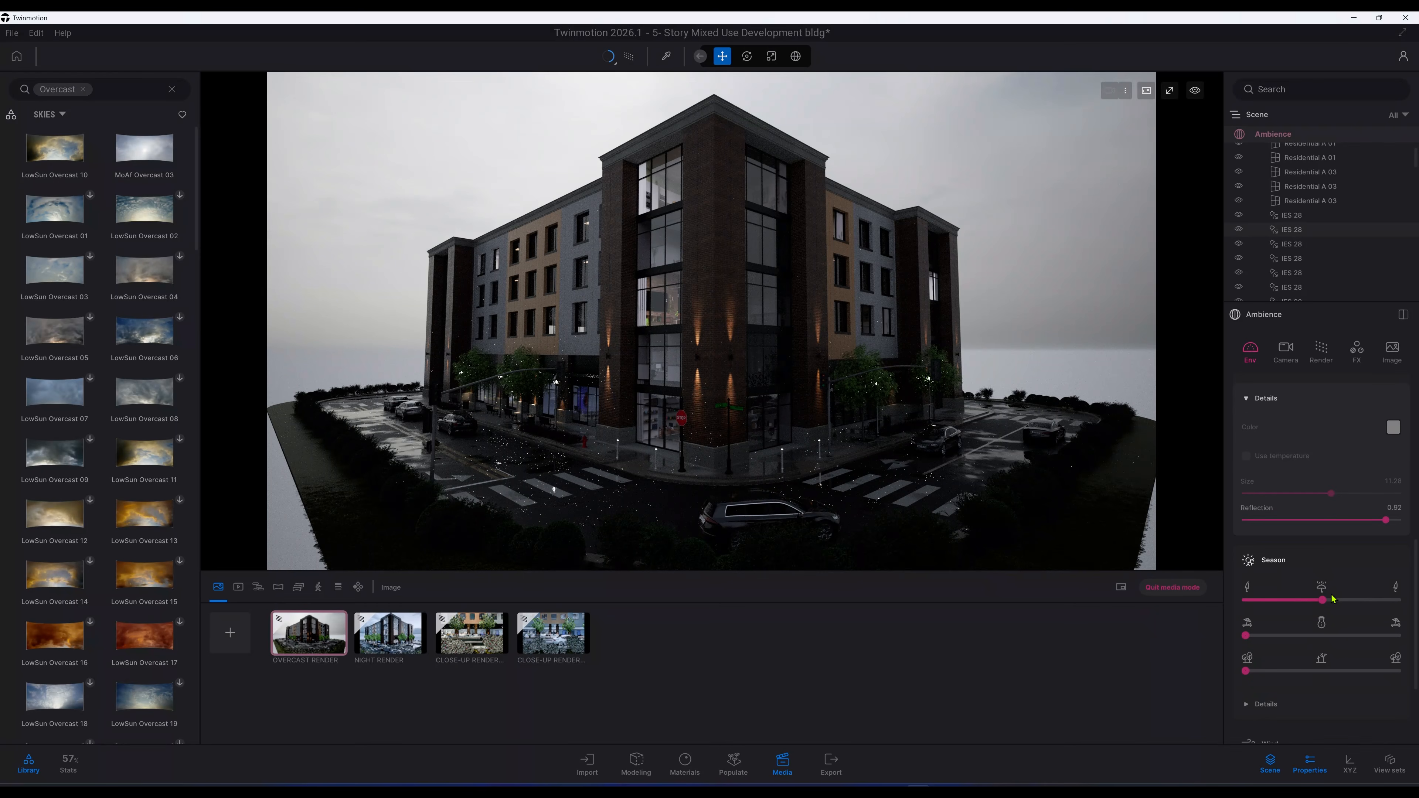
{"action": "left_click", "coordinate": [1298, 678]}
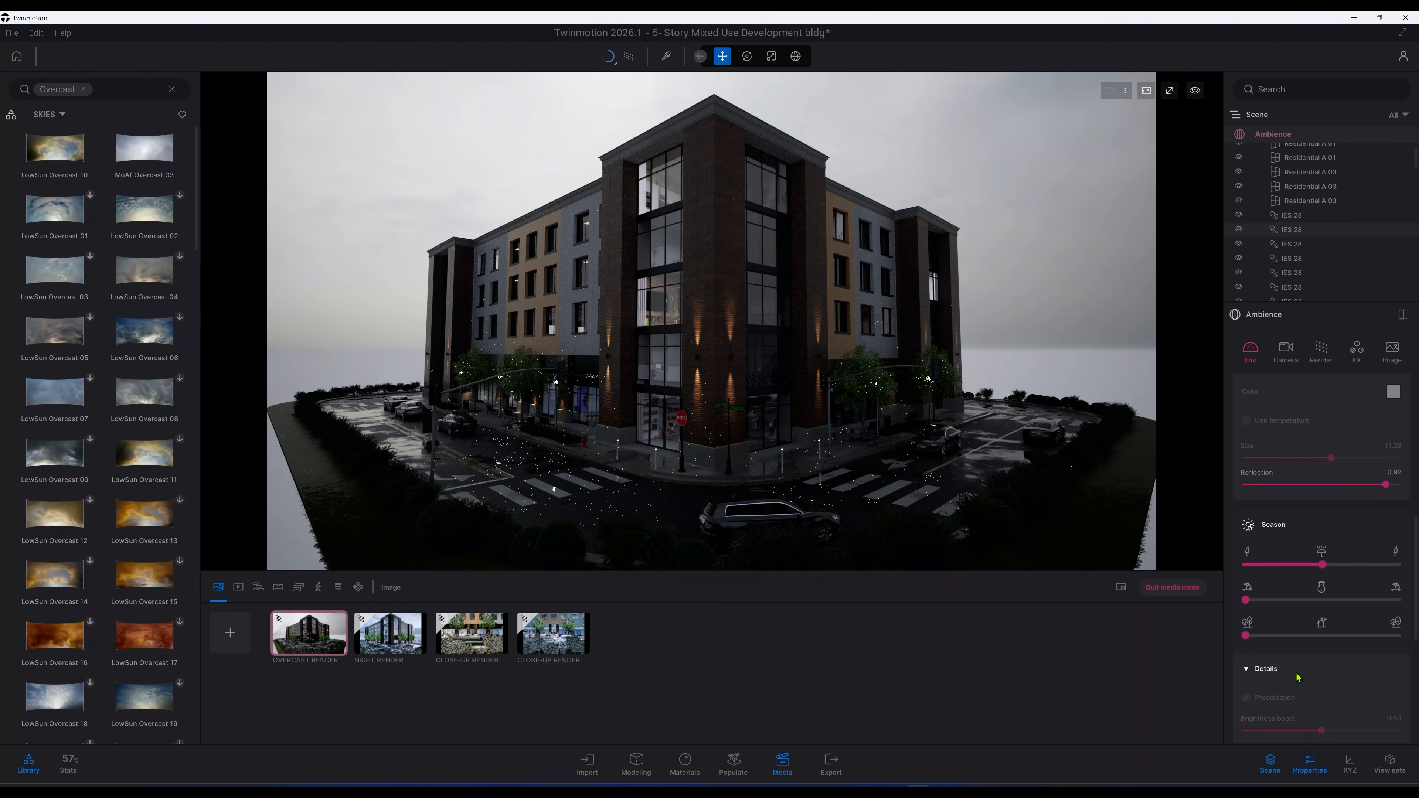
{"action": "scroll", "coordinate": [1297, 678], "scroll_direction": "down", "scroll_amount": 8}
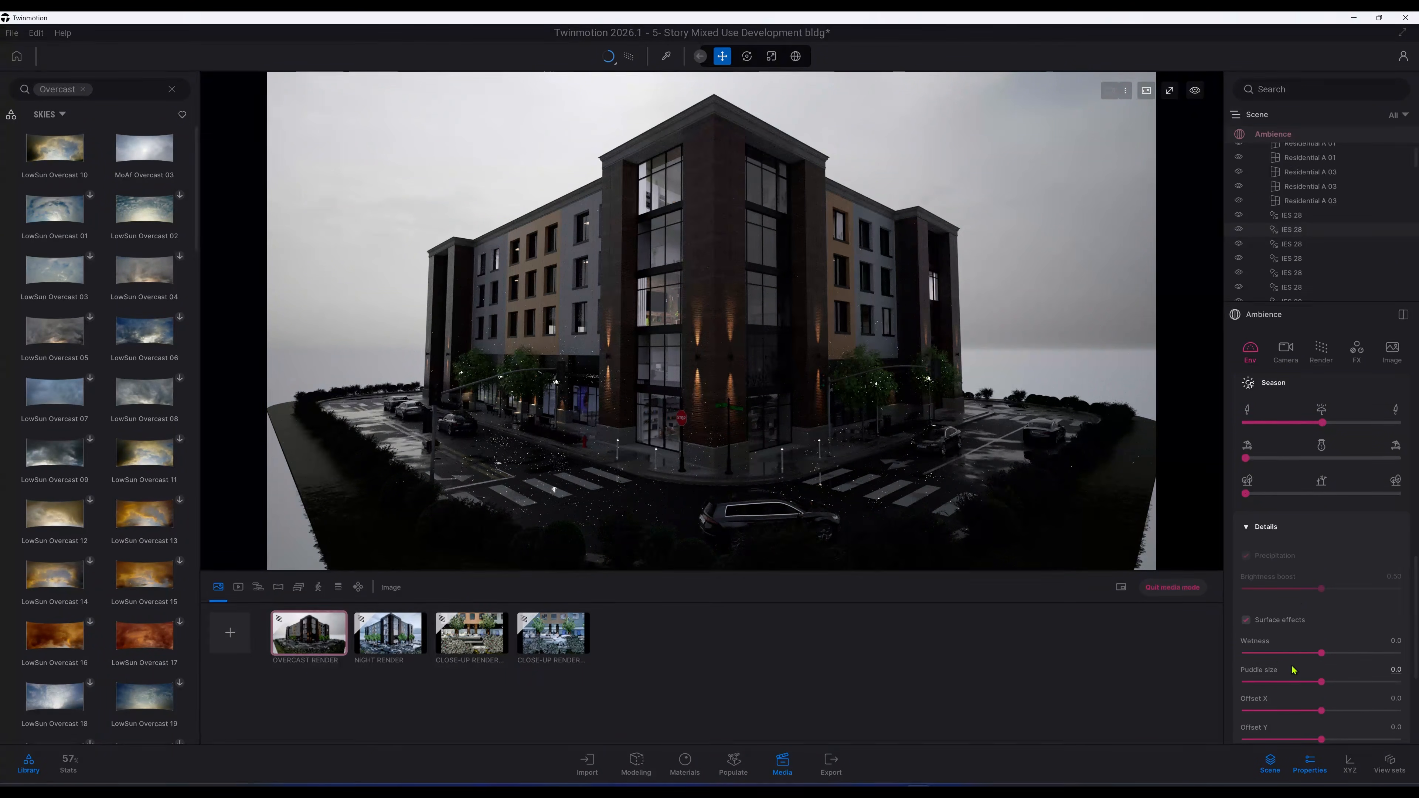
{"action": "scroll", "coordinate": [1297, 610], "scroll_direction": "down", "scroll_amount": 2}
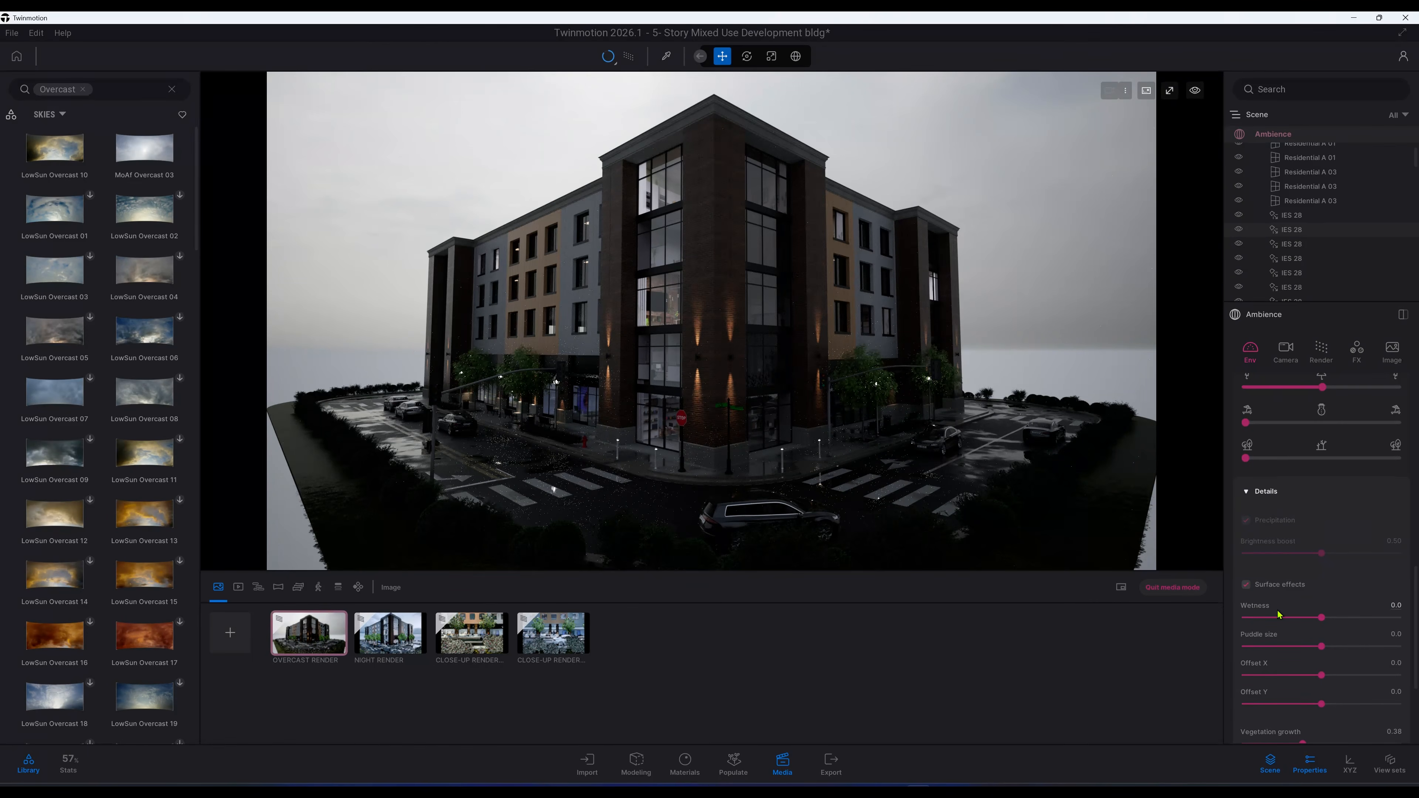
{"action": "left_click", "coordinate": [1399, 604]}
{"action": "type", "text": "0.2"}
{"action": "key", "text": "Return"}
{"action": "left_click", "coordinate": [1399, 634]}
{"action": "type", "text": "0.2"}
{"action": "key", "text": "Return"}
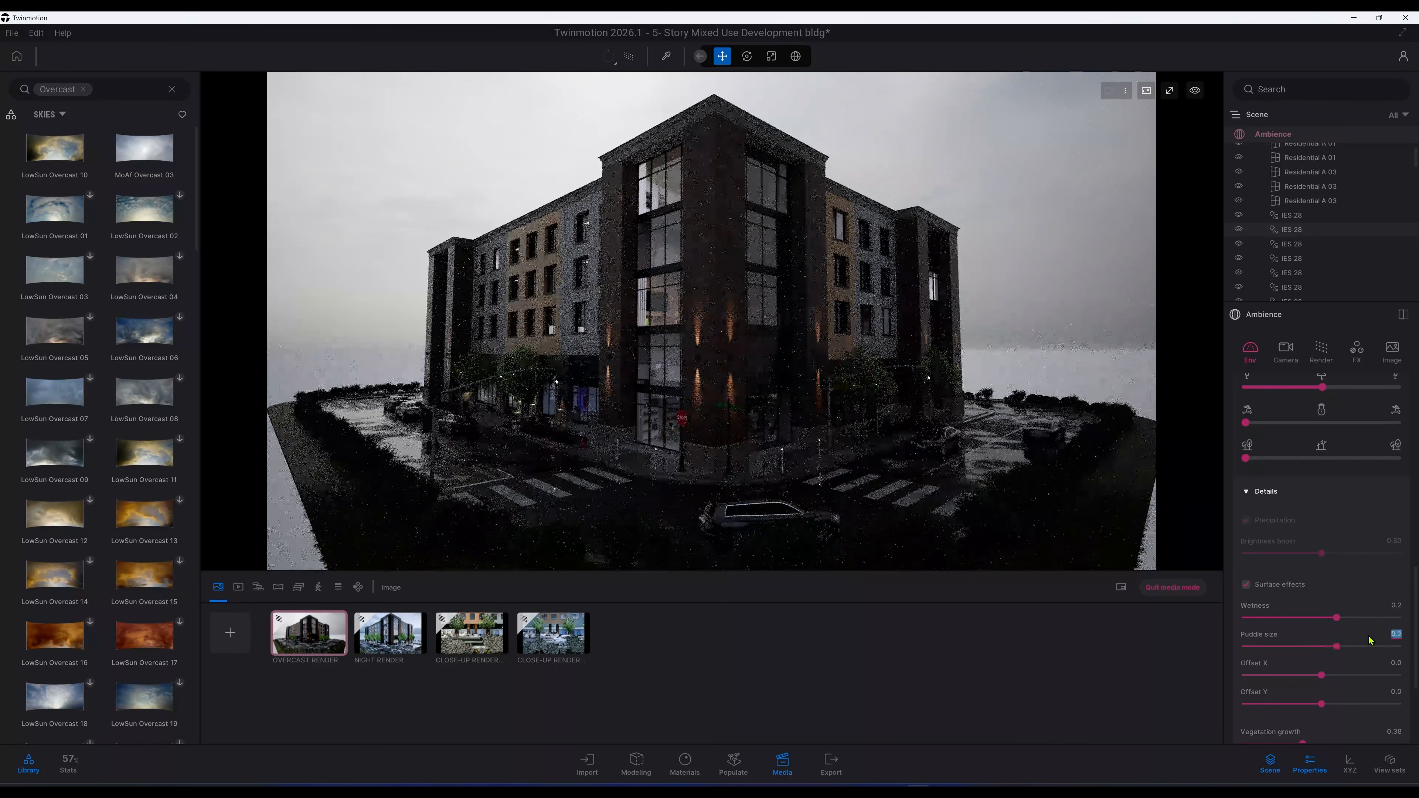
{"action": "scroll", "coordinate": [1354, 634], "scroll_direction": "down", "scroll_amount": 4}
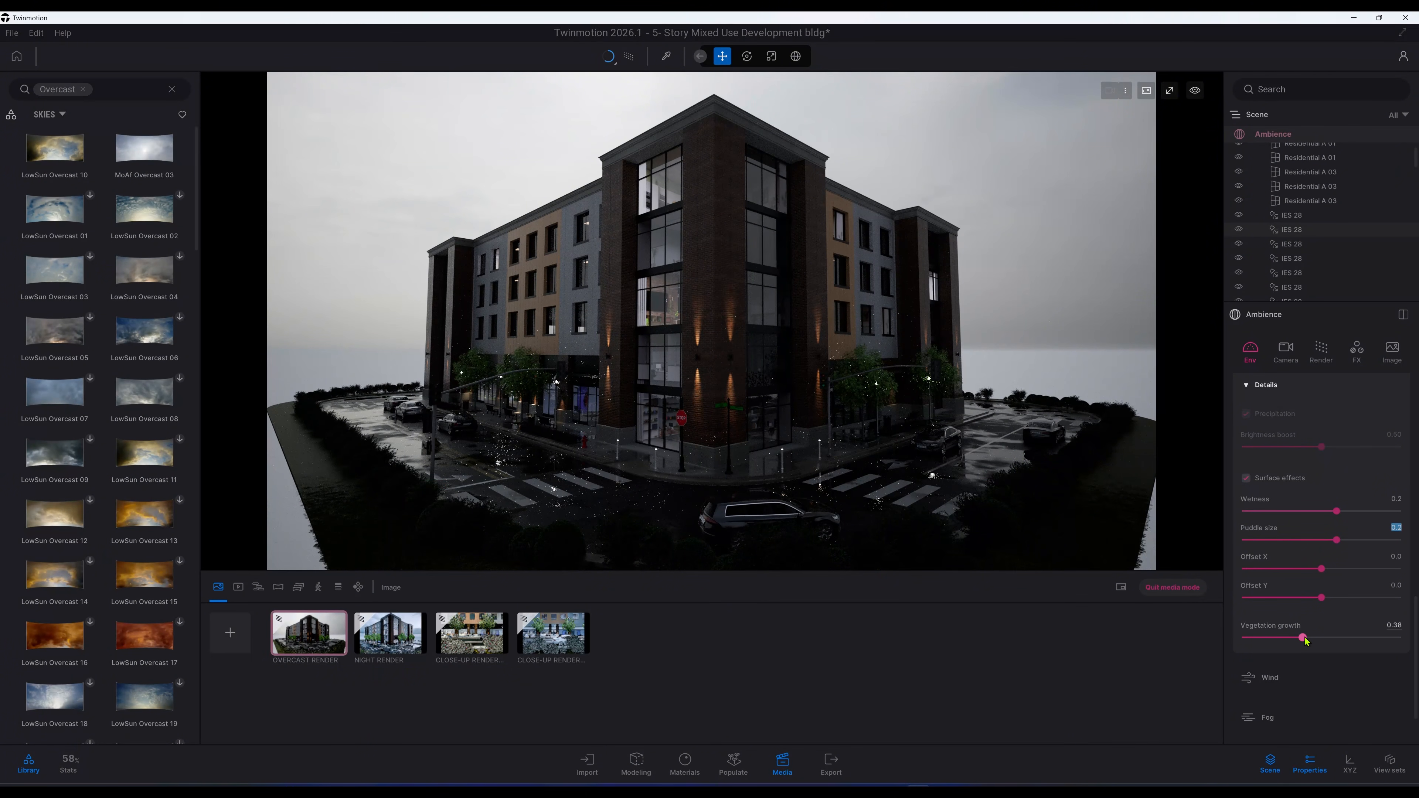
{"action": "left_click_drag", "start_coordinate": [1306, 641], "coordinate": [1351, 637]}
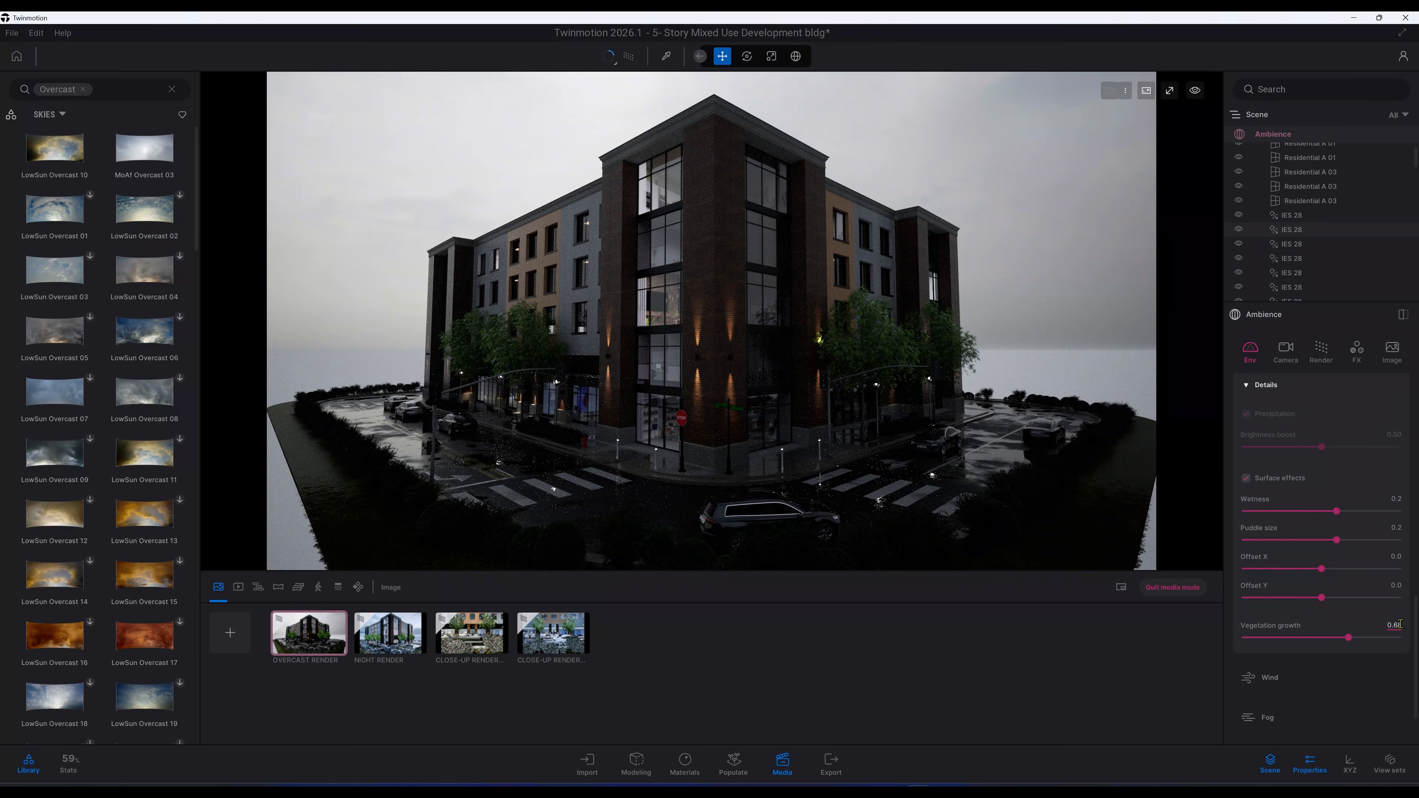
{"action": "double_click", "coordinate": [1369, 623]}
{"action": "type", "text": "0.38"}
{"action": "key", "text": "Return"}
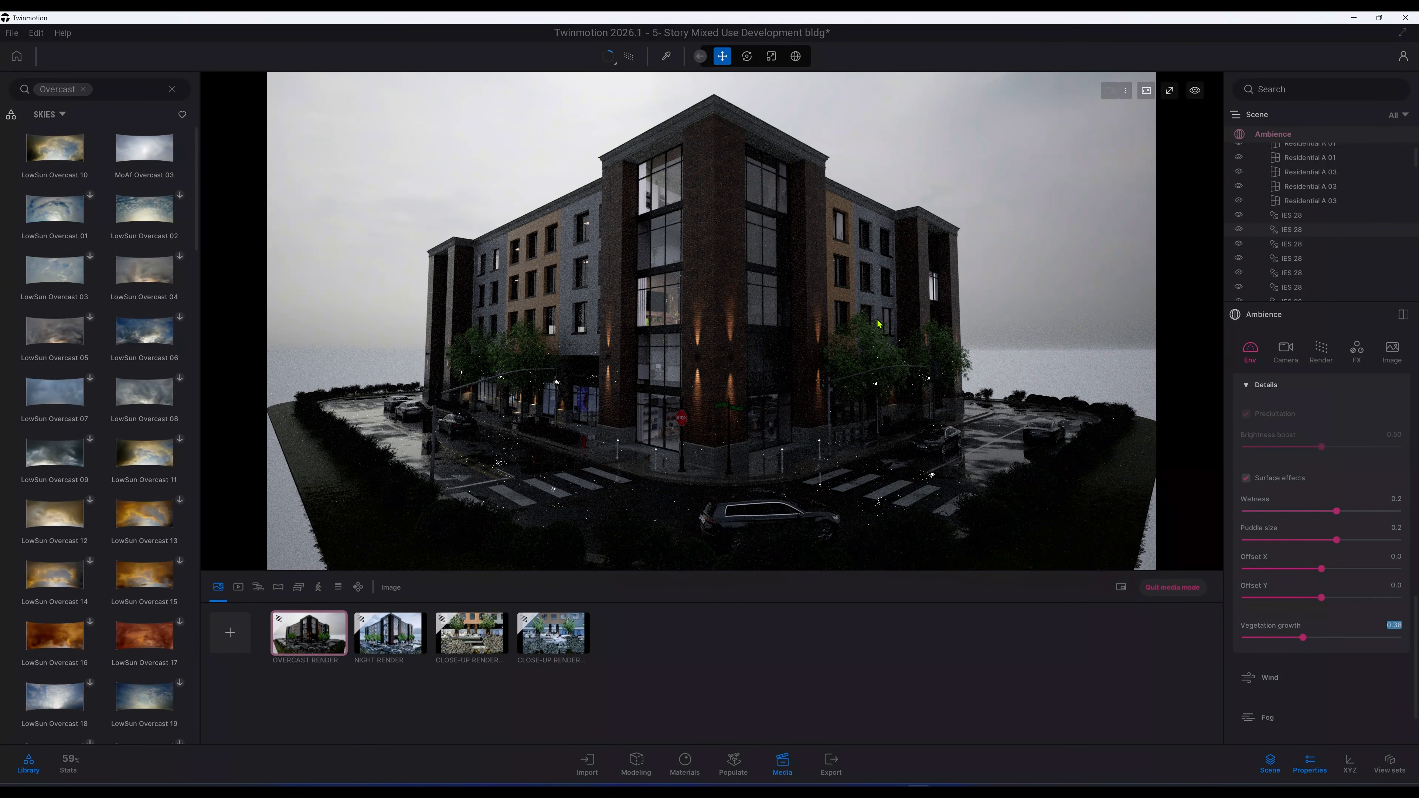
Step: In the camera settings, disable Auto-exposure, set Exposure to 9 and White bal to 6800 K
{"action": "scroll", "coordinate": [1359, 604], "scroll_direction": "down", "scroll_amount": 3}
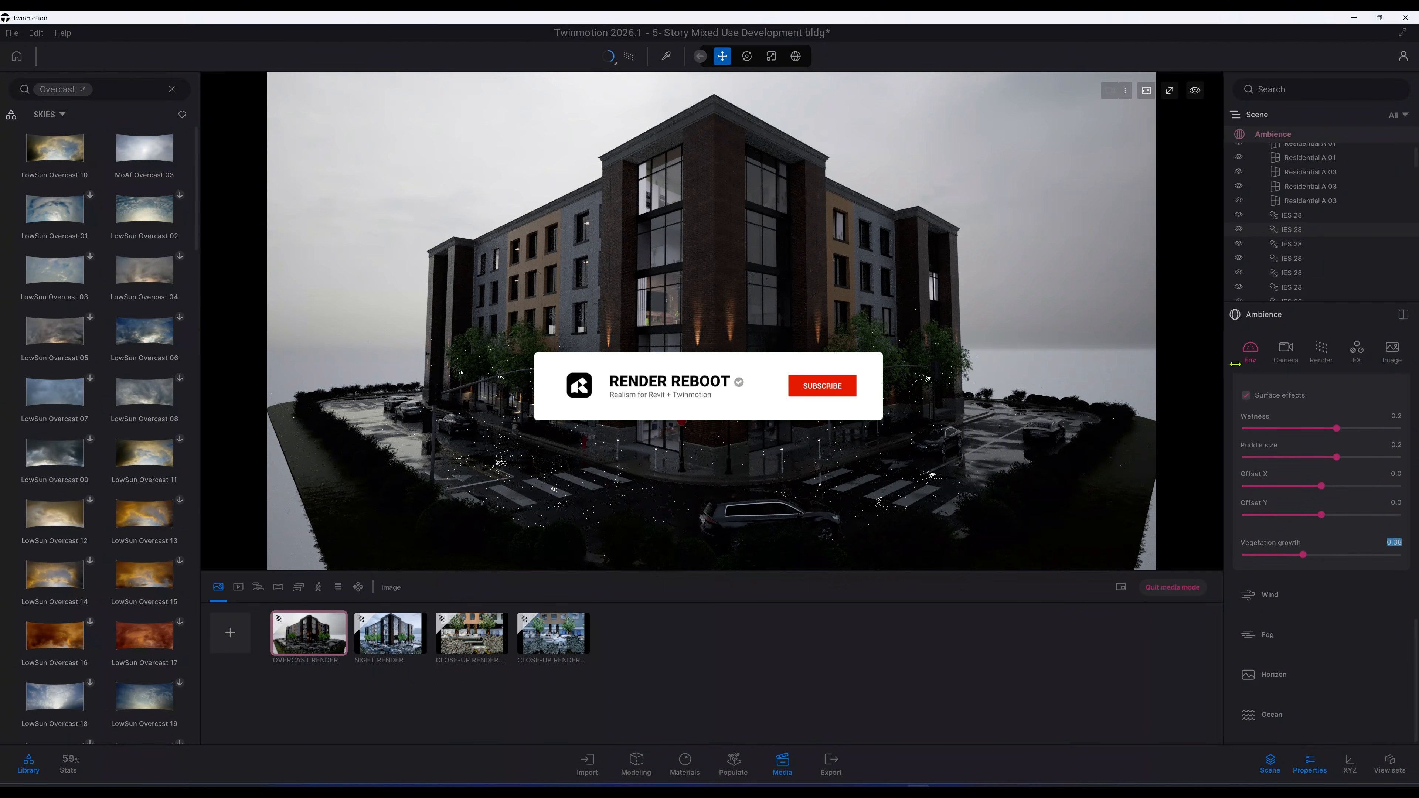
{"action": "left_click", "coordinate": [1286, 353]}
{"action": "scroll", "coordinate": [1290, 432], "scroll_direction": "up", "scroll_amount": 3}
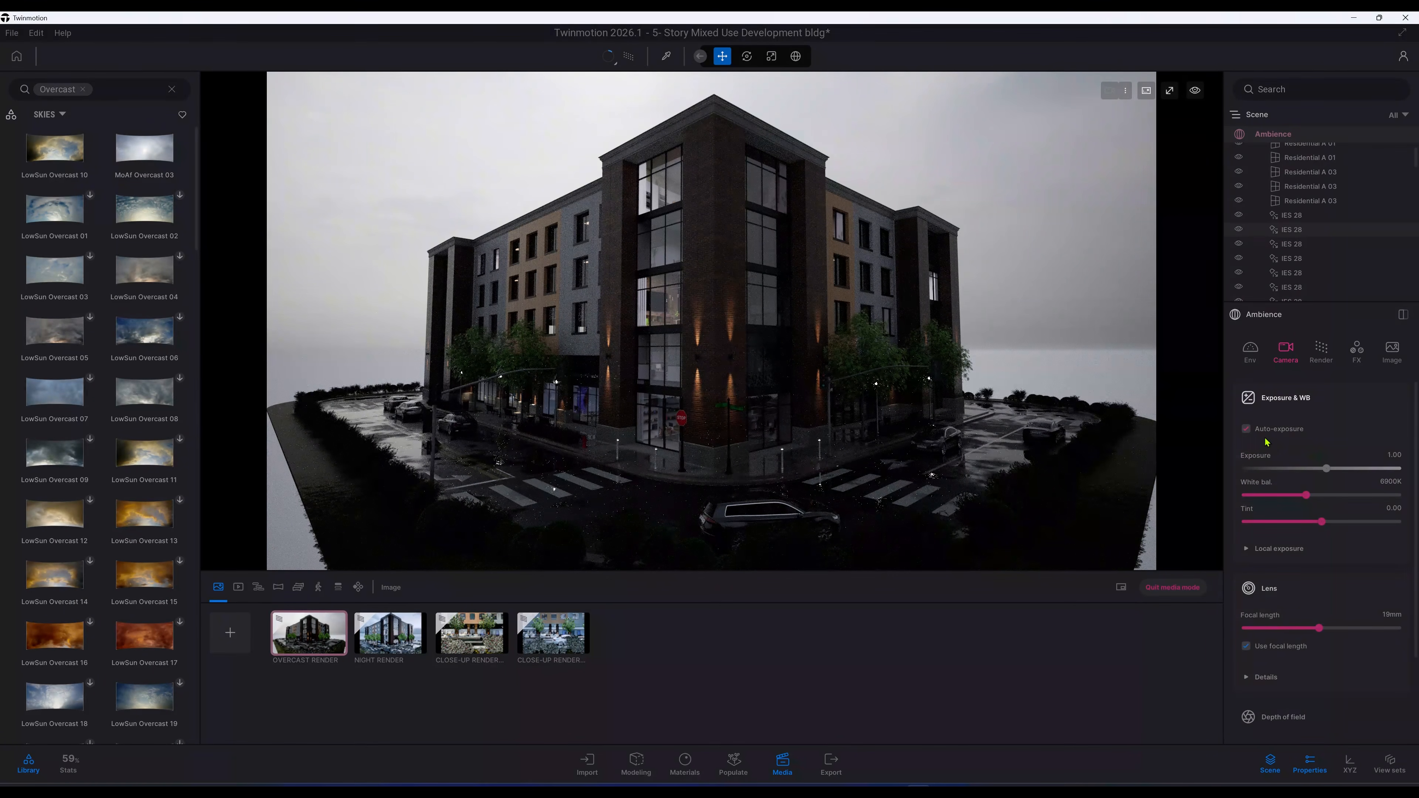
{"action": "left_click", "coordinate": [1246, 429]}
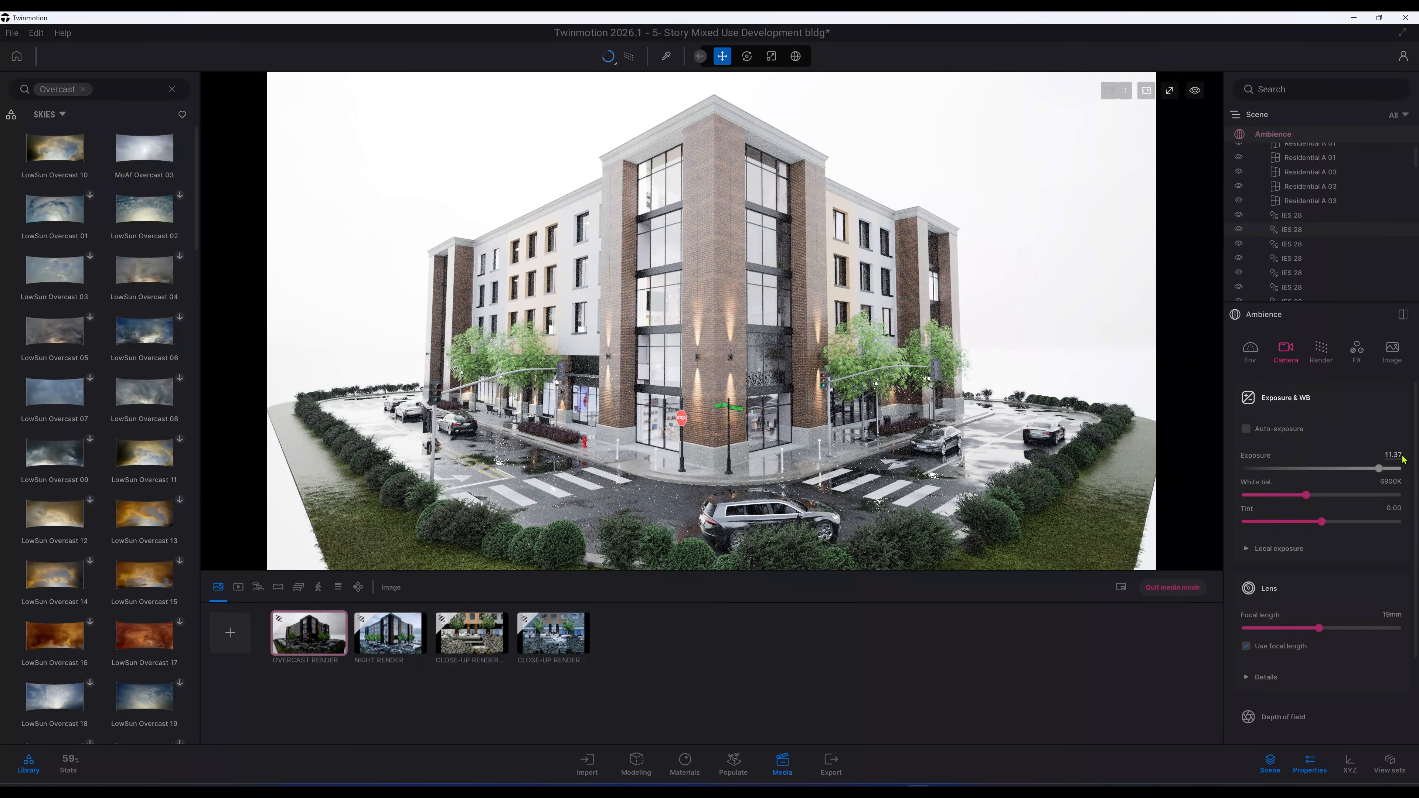
{"action": "key", "text": "ctrl+a"}
{"action": "type", "text": "9"}
{"action": "key", "text": "Return"}
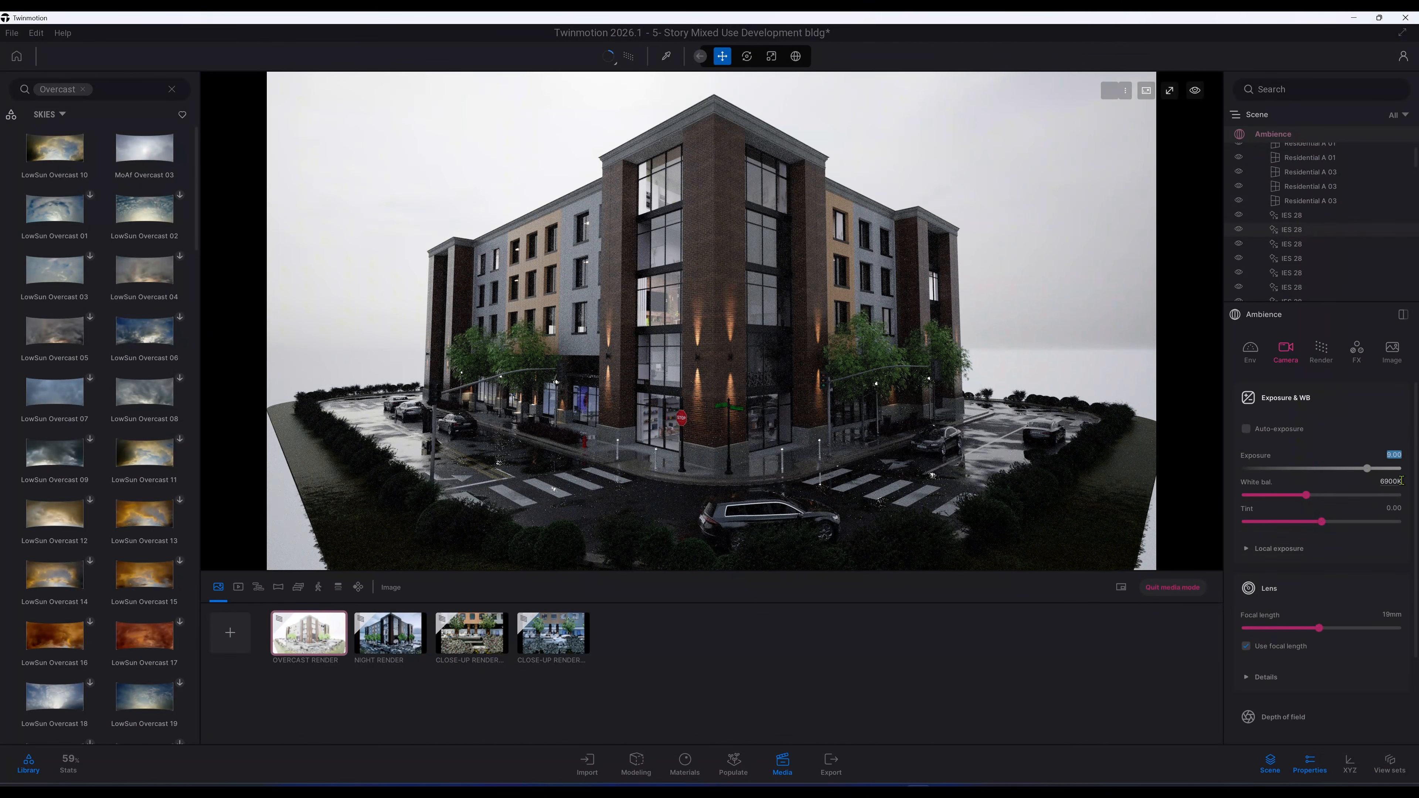
{"action": "left_click", "coordinate": [1397, 482]}
{"action": "type", "text": "6800"}
{"action": "key", "text": "Return"}
Step: Enable Local exposure and set its Highlights to 0.25 and Shadows to 0.75
{"action": "left_click", "coordinate": [1319, 556]}
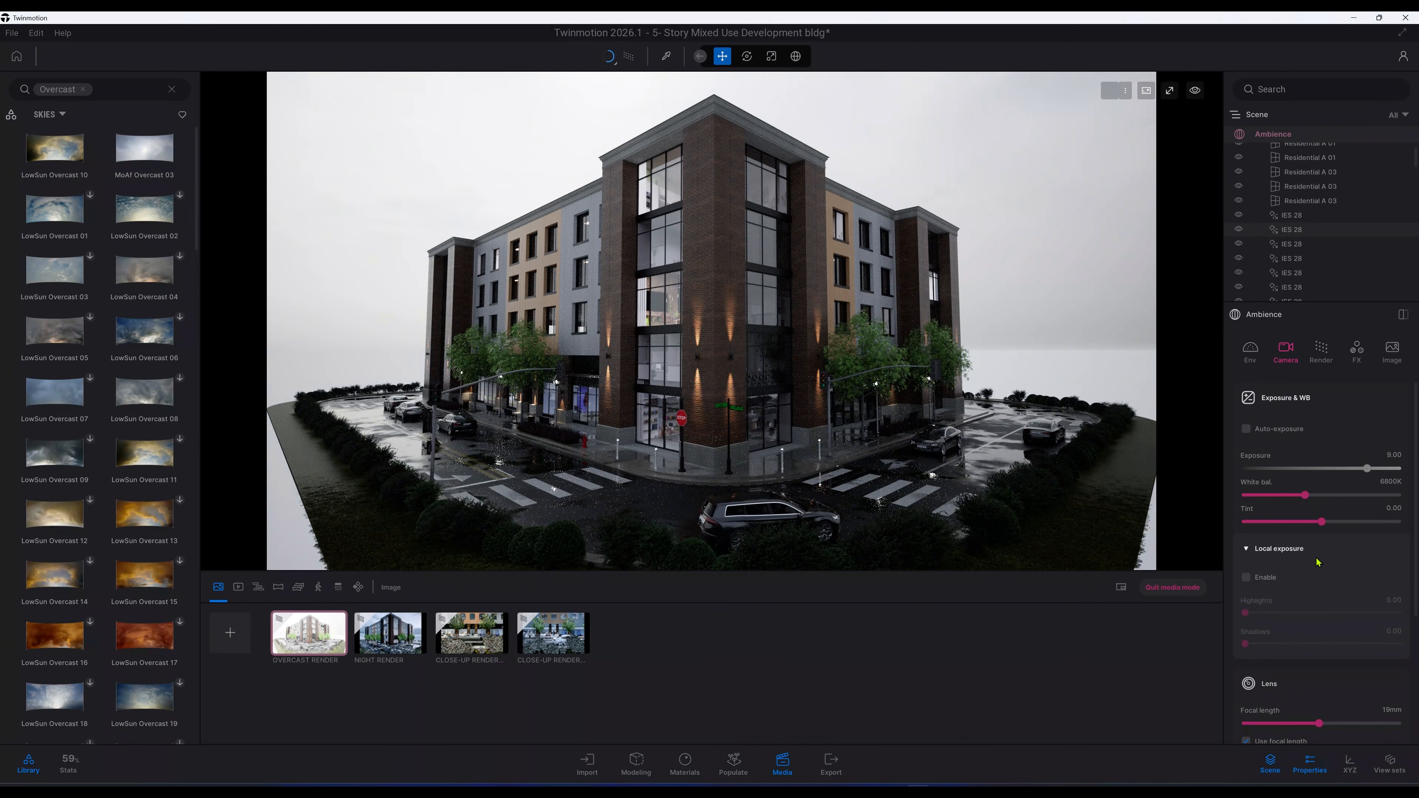
{"action": "left_click", "coordinate": [1246, 578]}
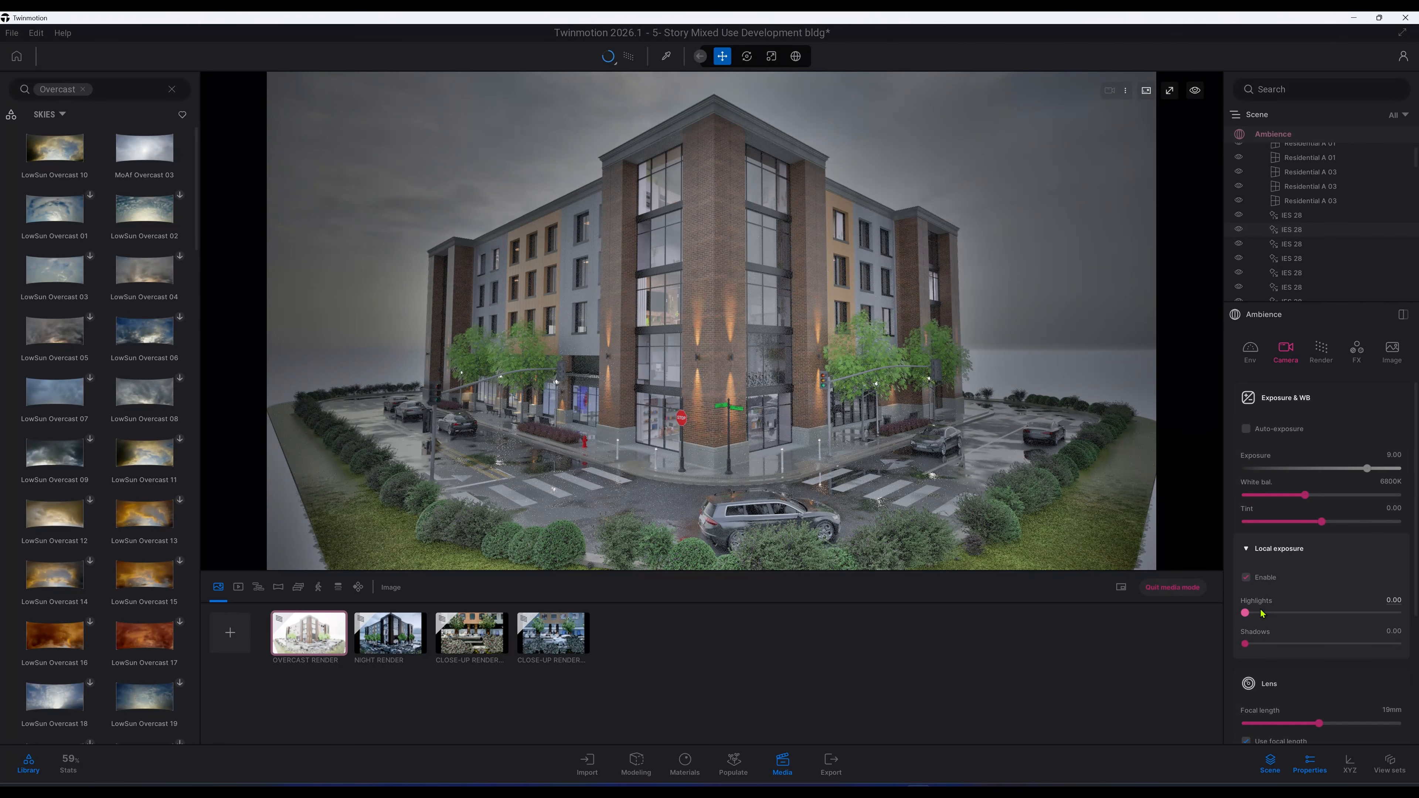
{"action": "left_click", "coordinate": [1396, 601]}
{"action": "type", "text": "0.25"}
{"action": "key", "text": "Return"}
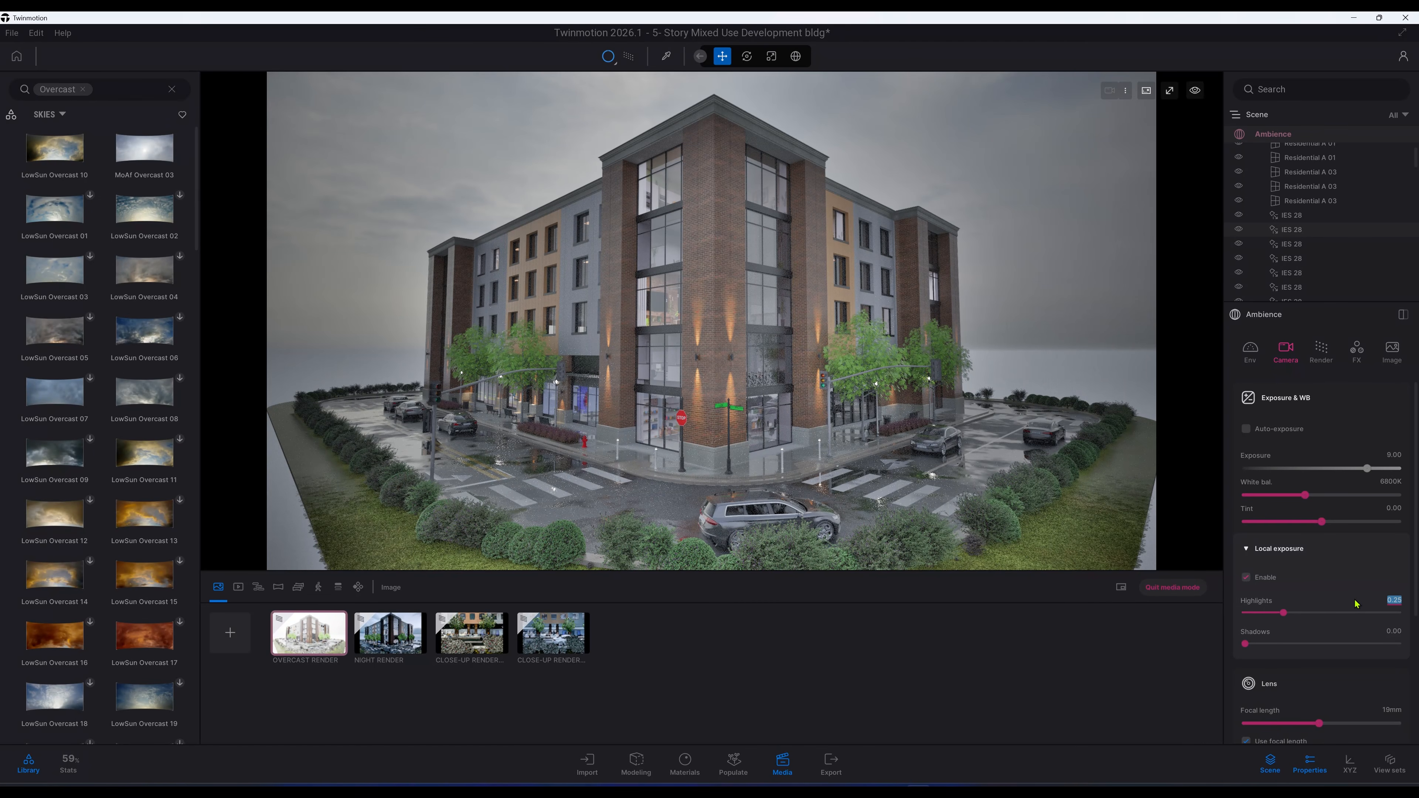
{"action": "left_click", "coordinate": [1397, 632]}
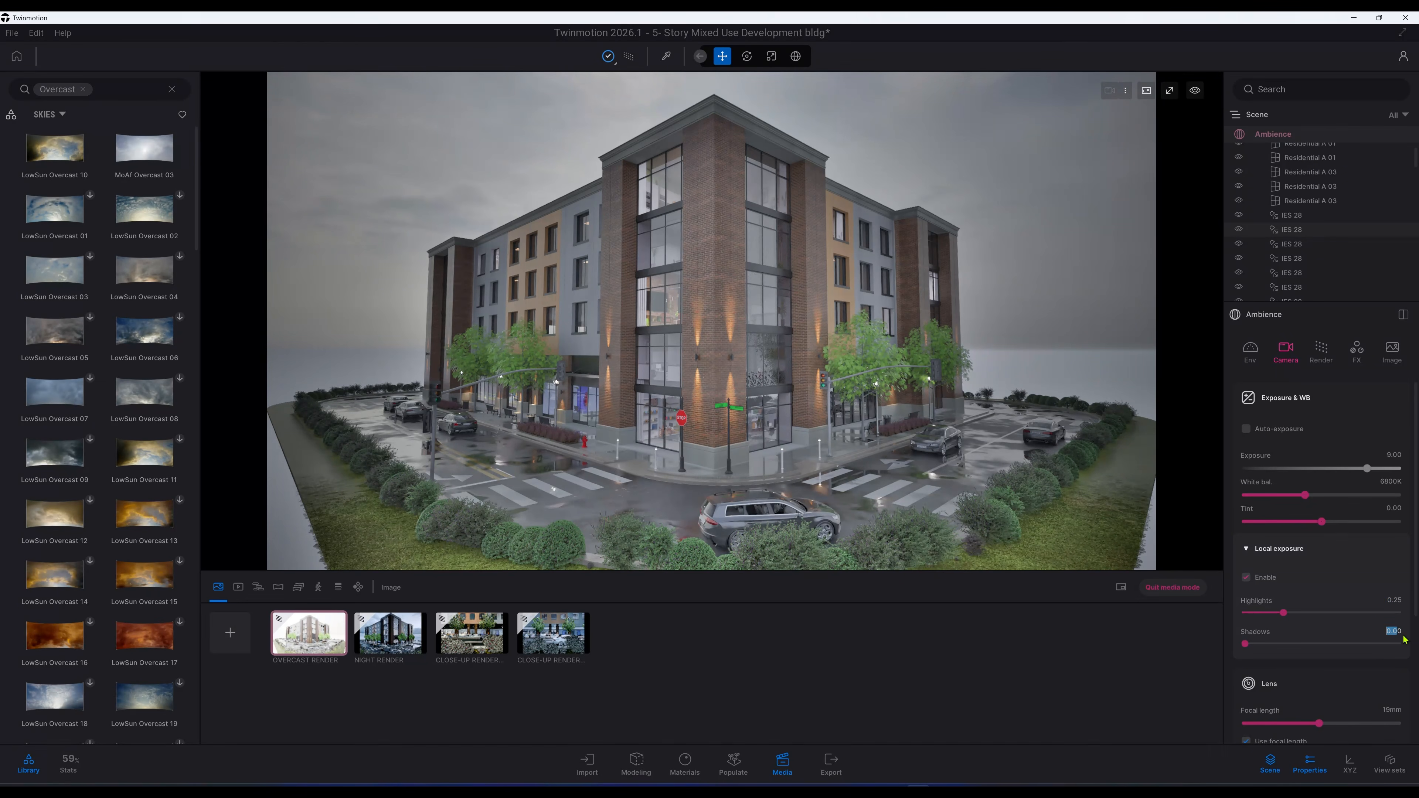
{"action": "left_click_drag", "start_coordinate": [1402, 632], "coordinate": [1345, 632]}
{"action": "type", "text": "0.75"}
{"action": "key", "text": "Return"}
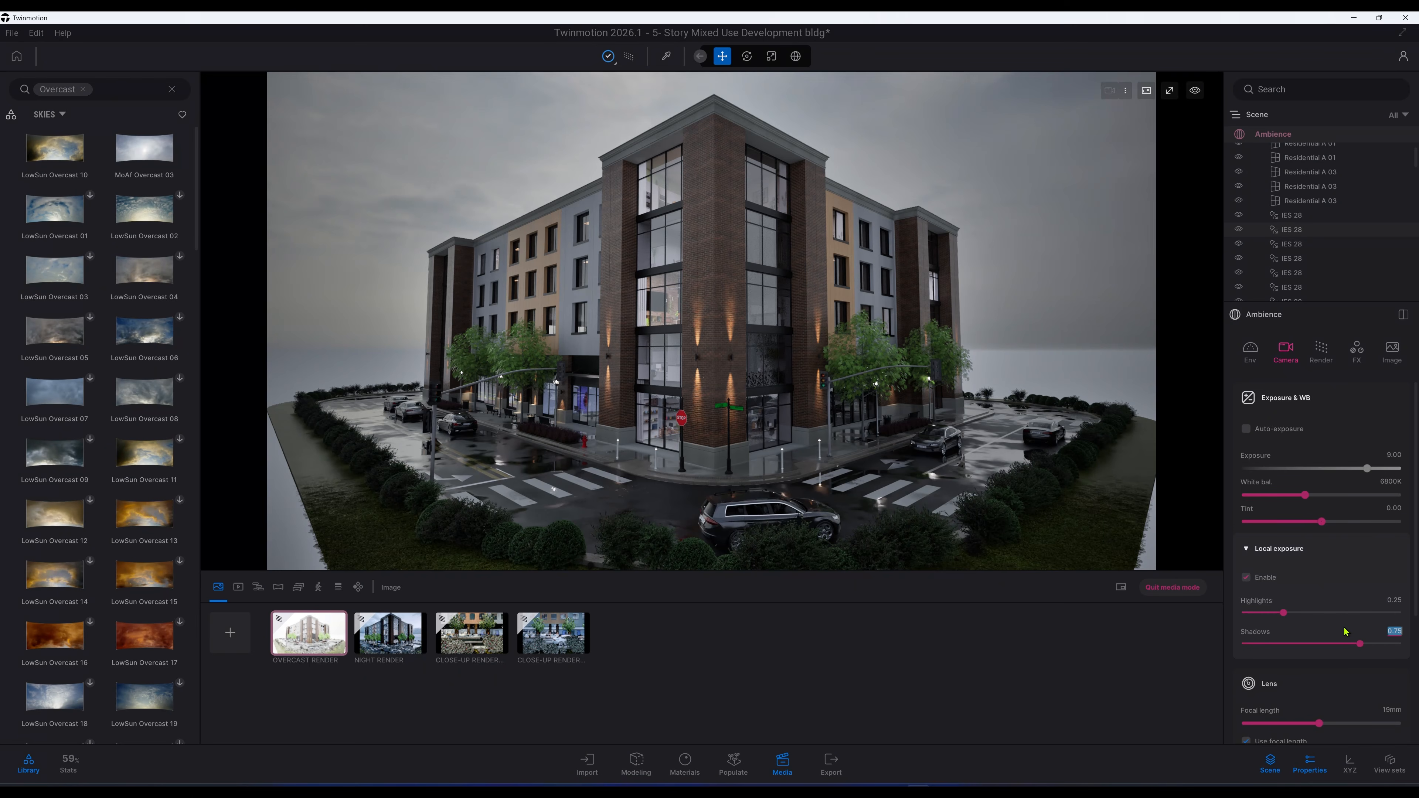
Step: Set the lens focal length to 25 mm
{"action": "scroll", "coordinate": [1343, 626], "scroll_direction": "down", "scroll_amount": 4}
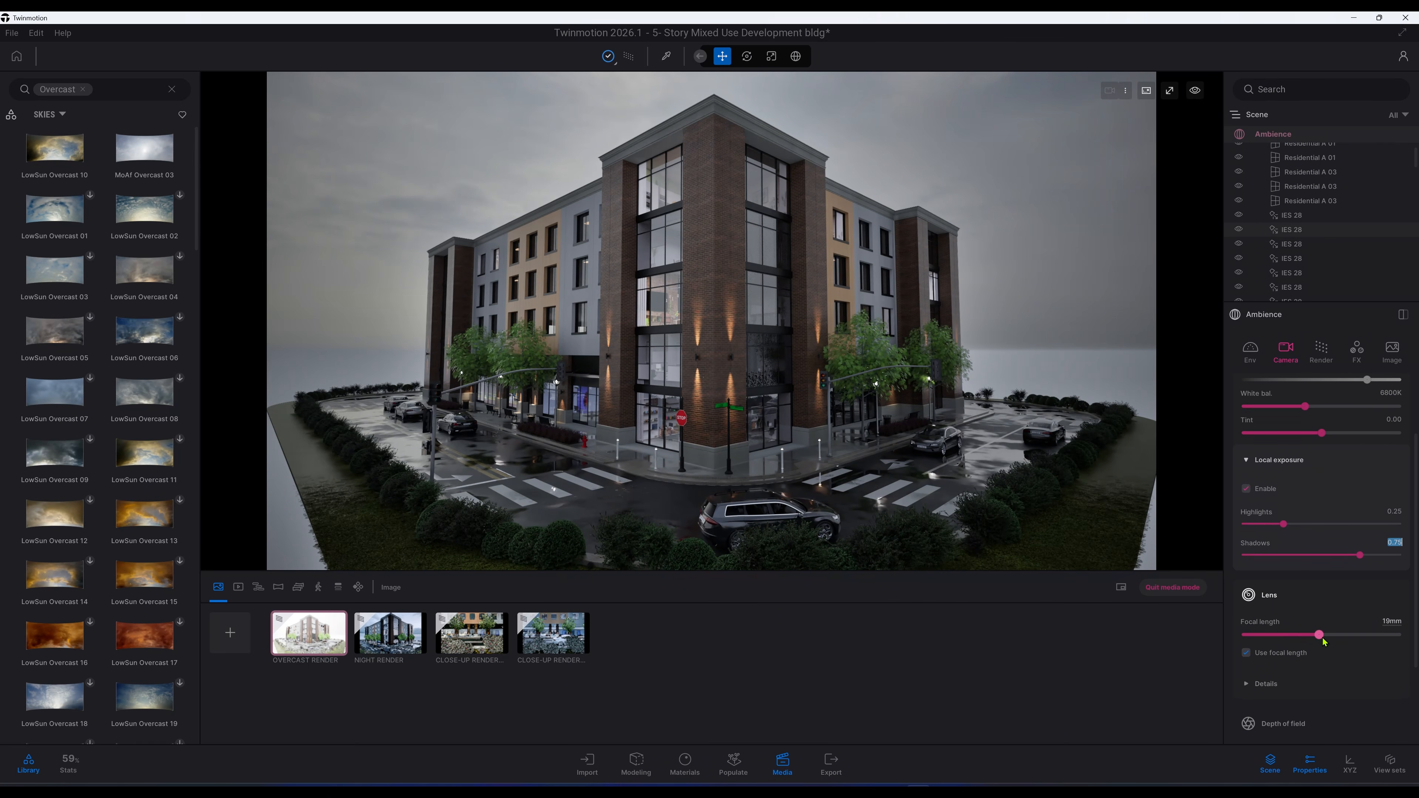
{"action": "key", "text": "Tab"}
{"action": "type", "text": "25"}
{"action": "key", "text": "Return"}
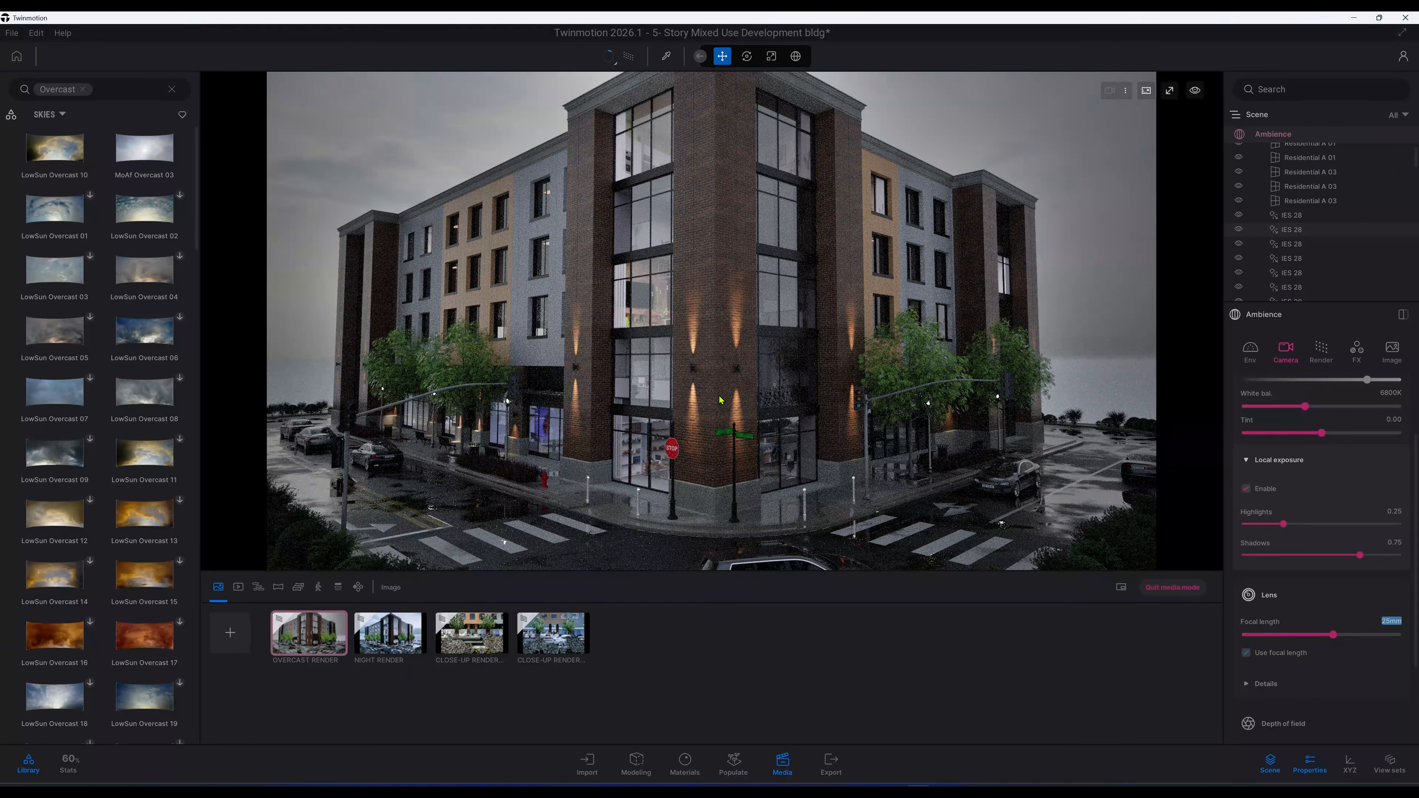
Step: Open the lens details and set Vignetting to 25%
{"action": "scroll", "coordinate": [719, 401], "scroll_direction": "down", "scroll_amount": 1}
{"action": "scroll", "coordinate": [760, 414], "scroll_direction": "up", "scroll_amount": 1}
{"action": "scroll", "coordinate": [1296, 643], "scroll_direction": "down", "scroll_amount": 1}
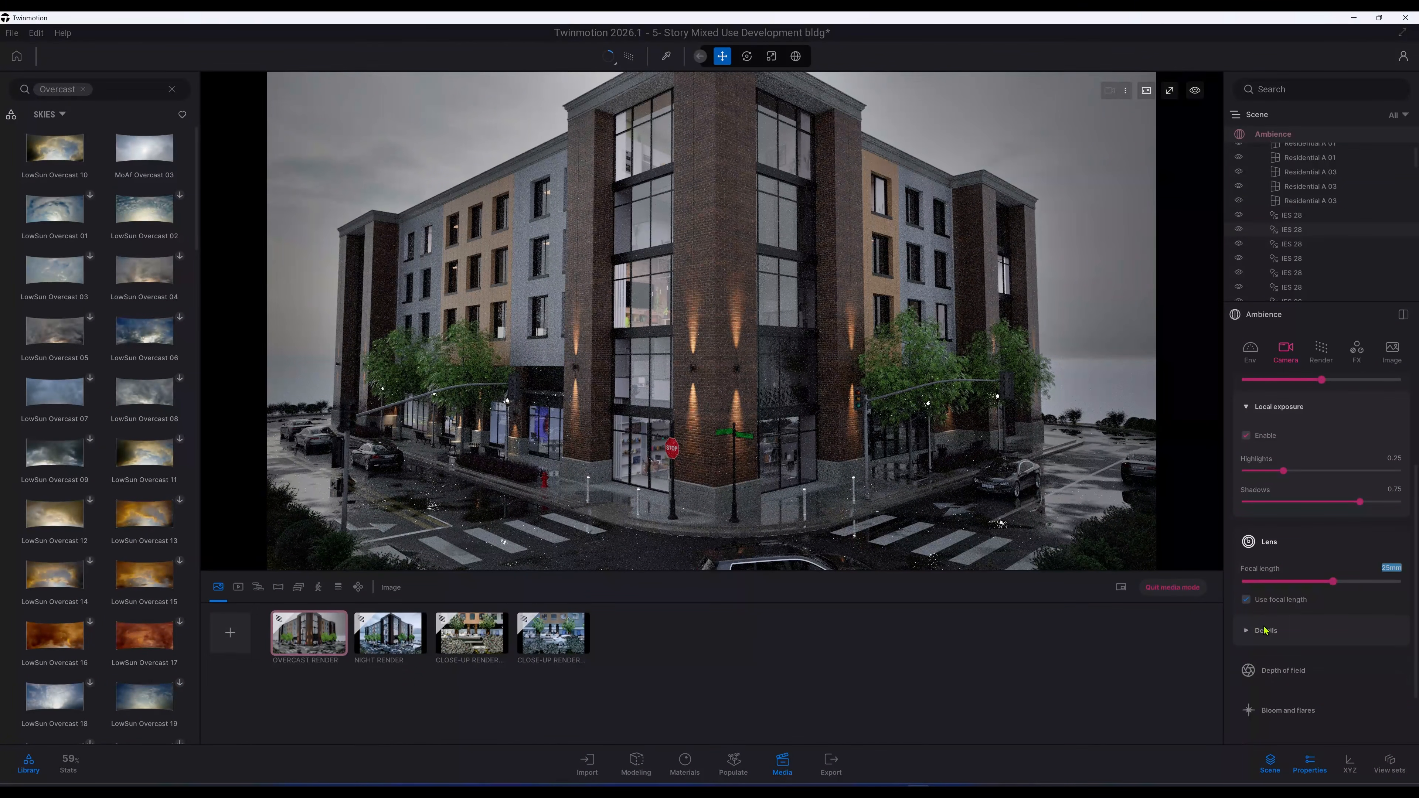
{"action": "left_click", "coordinate": [1265, 631]}
{"action": "scroll", "coordinate": [1258, 626], "scroll_direction": "down", "scroll_amount": 1}
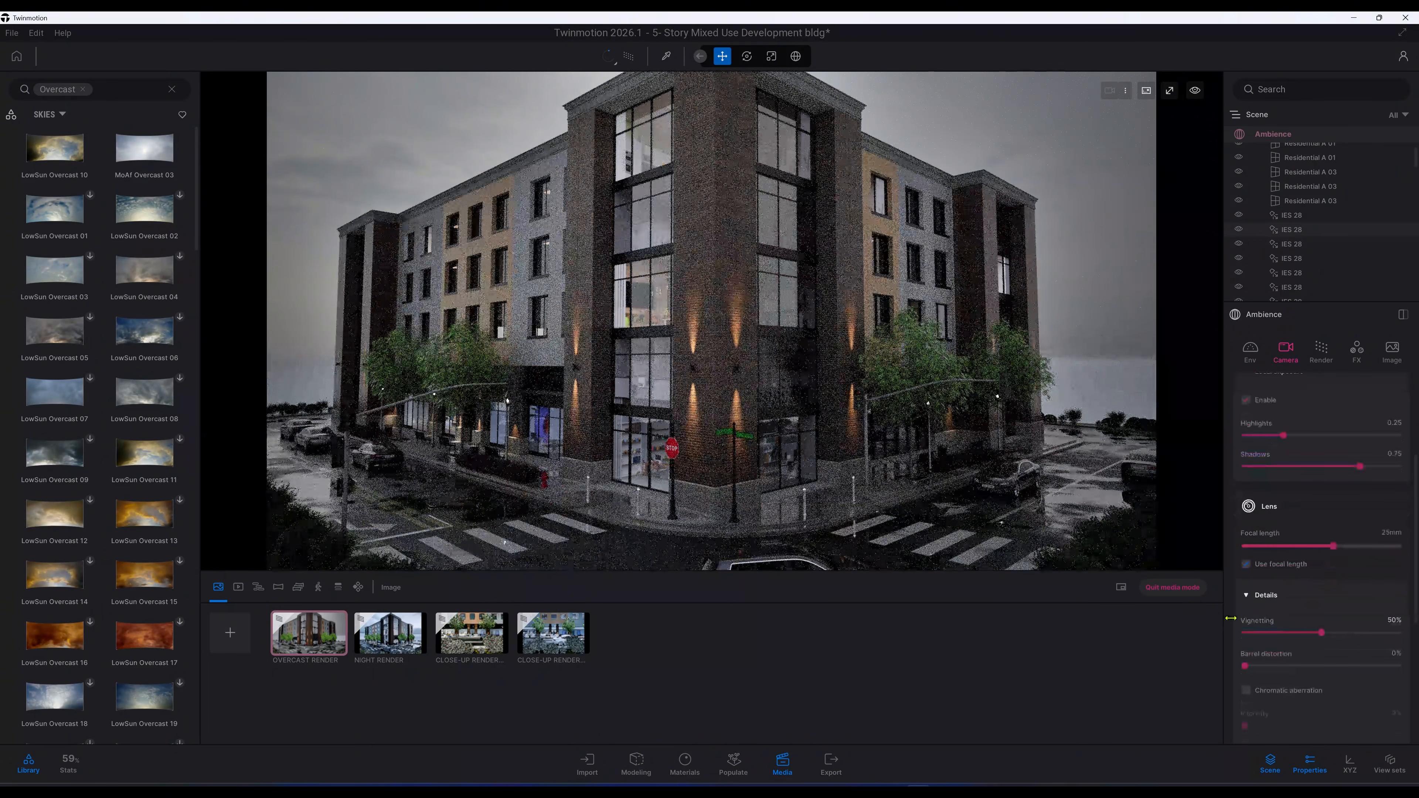
{"action": "left_click", "coordinate": [1326, 615]}
{"action": "type", "text": "25"}
{"action": "key", "text": "Return"}
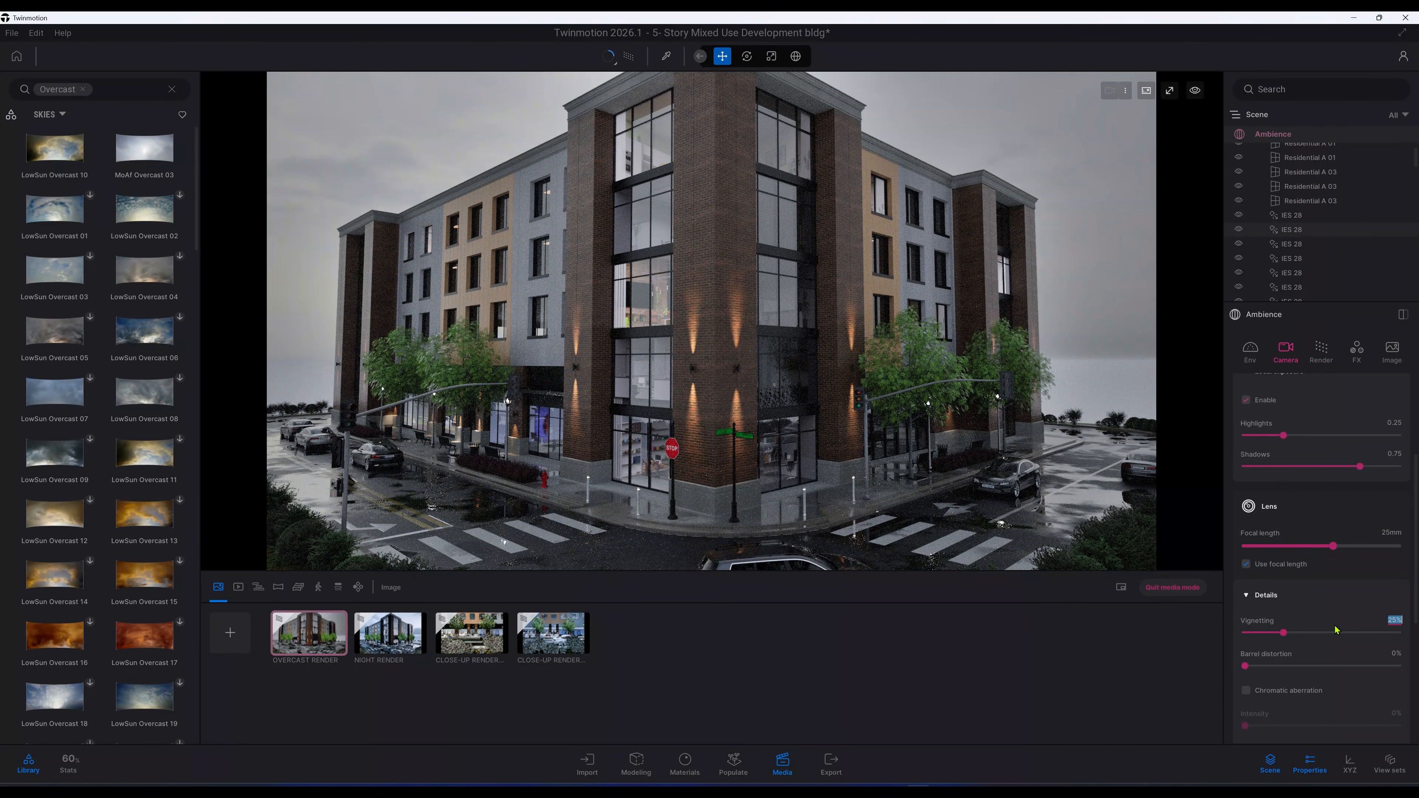
Step: Enable Parallelism in the lens details
{"action": "scroll", "coordinate": [1333, 642], "scroll_direction": "down", "scroll_amount": 3}
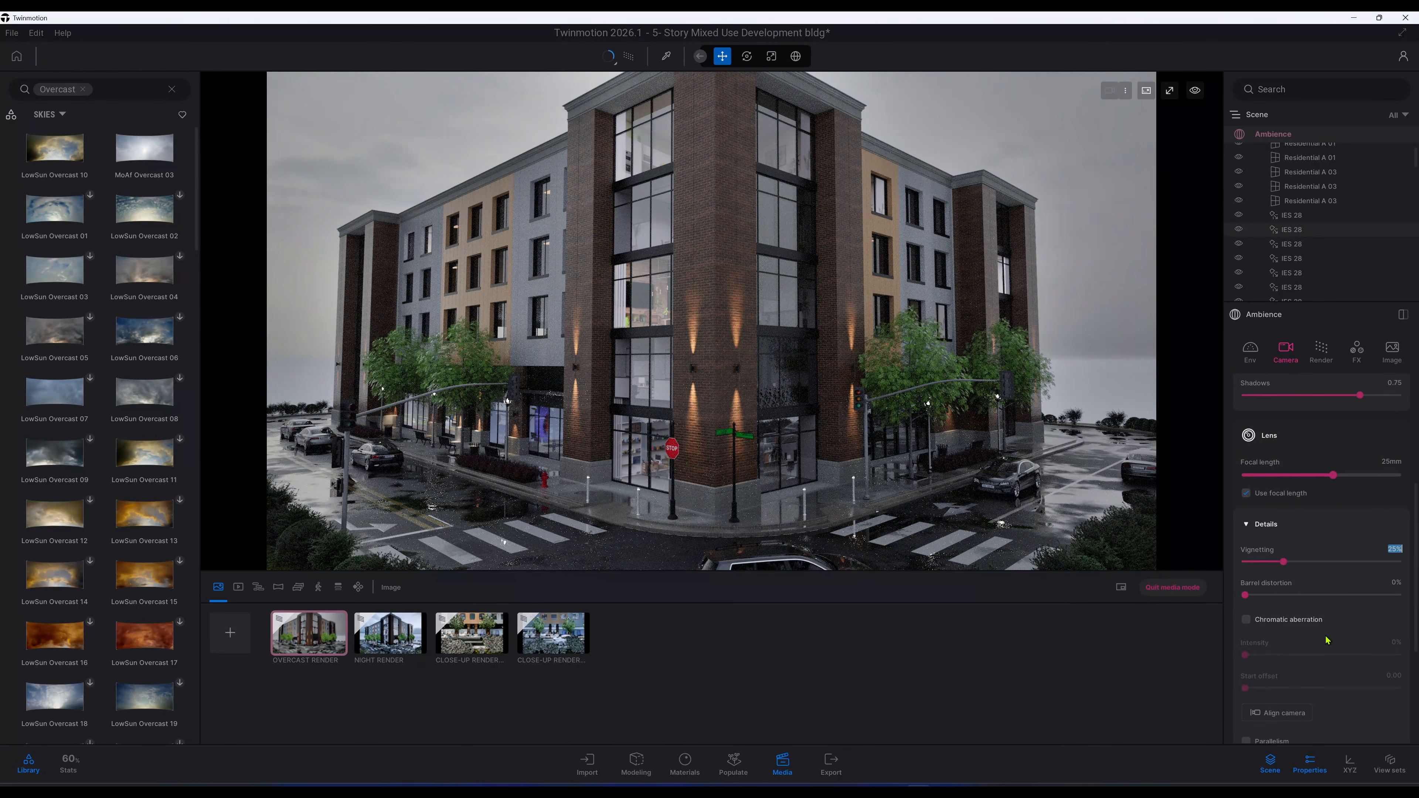
{"action": "scroll", "coordinate": [1327, 639], "scroll_direction": "down", "scroll_amount": 1}
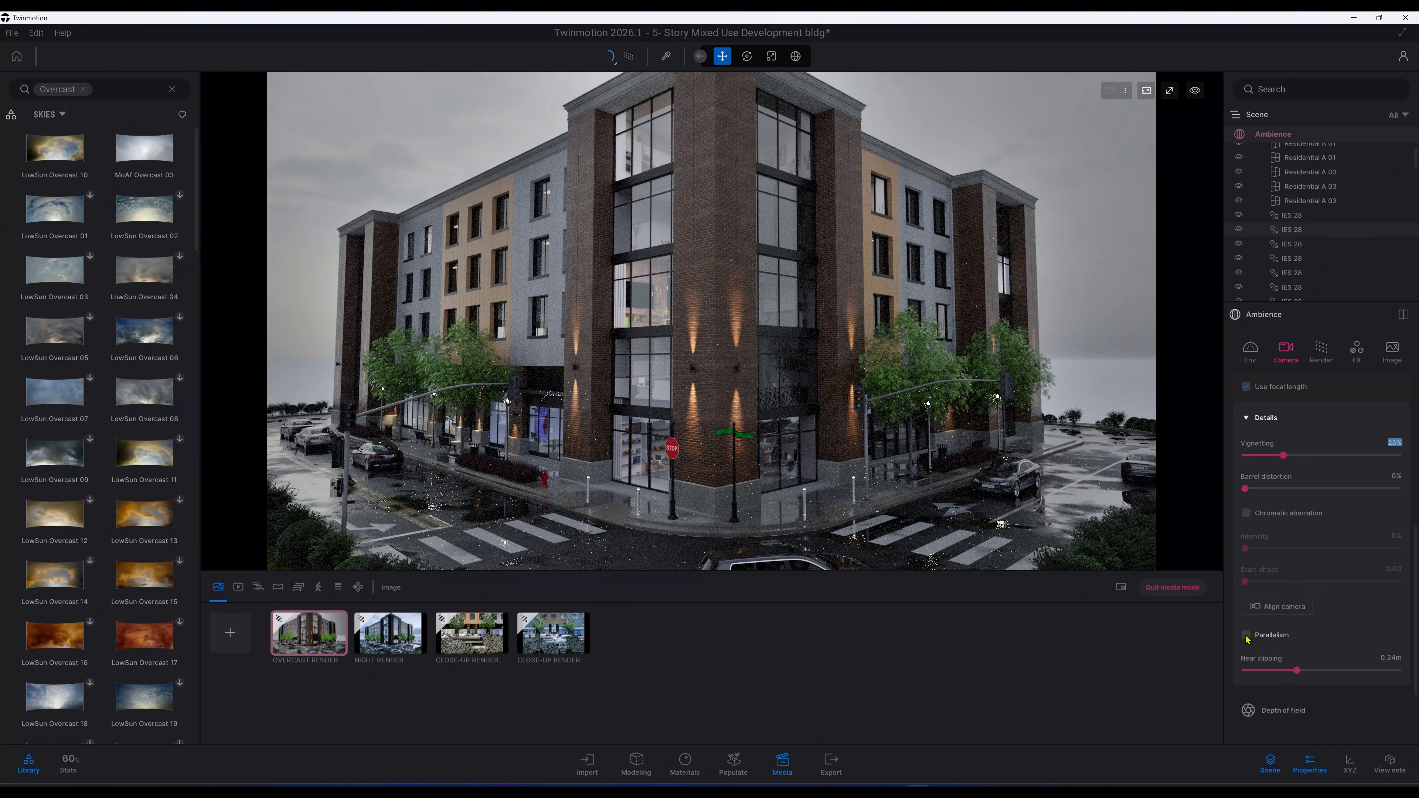
{"action": "left_click", "coordinate": [1246, 636]}
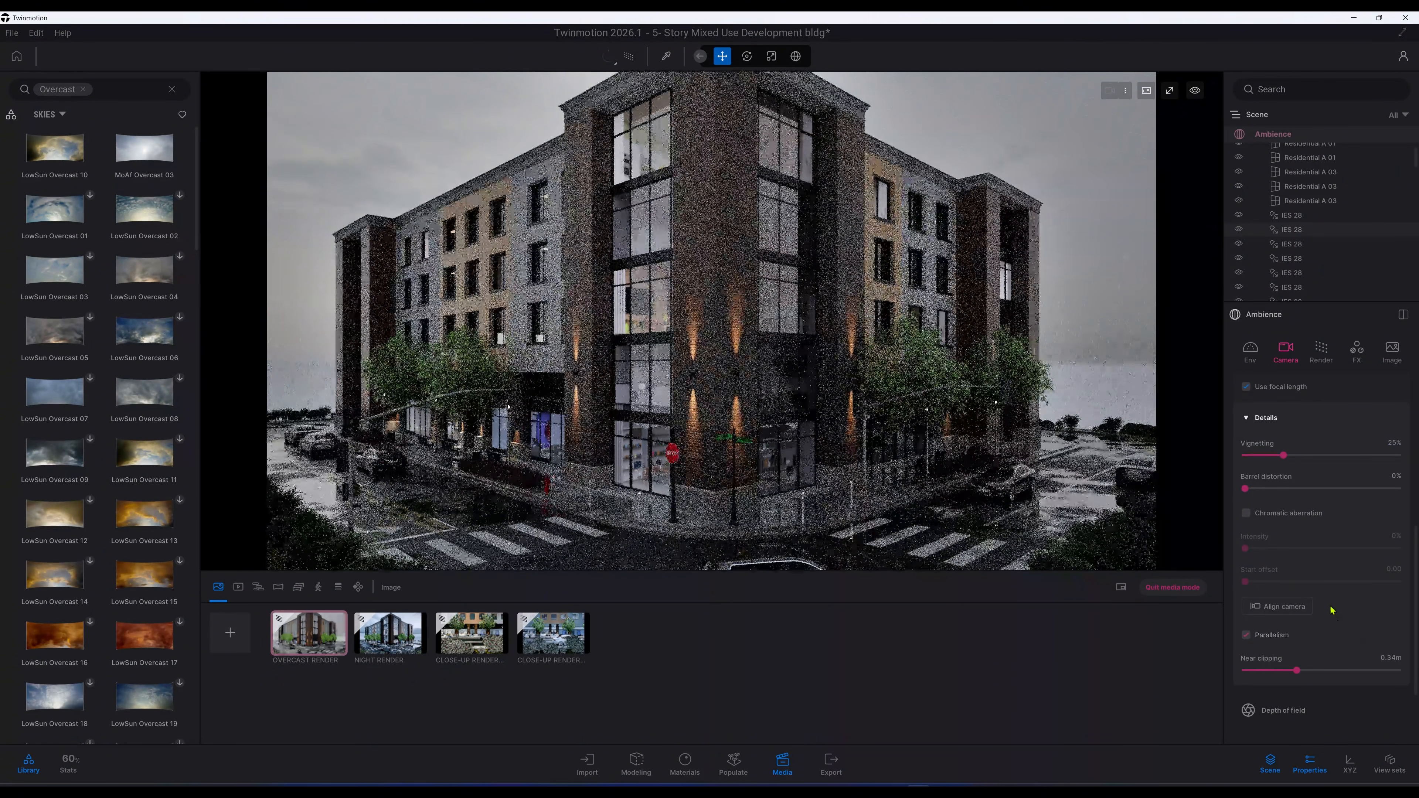
Step: Open Bloom and flares and set its intensity to 0.1
{"action": "scroll", "coordinate": [1332, 611], "scroll_direction": "down", "scroll_amount": 1}
{"action": "scroll", "coordinate": [1332, 610], "scroll_direction": "down", "scroll_amount": 1}
{"action": "scroll", "coordinate": [1296, 609], "scroll_direction": "down", "scroll_amount": 3}
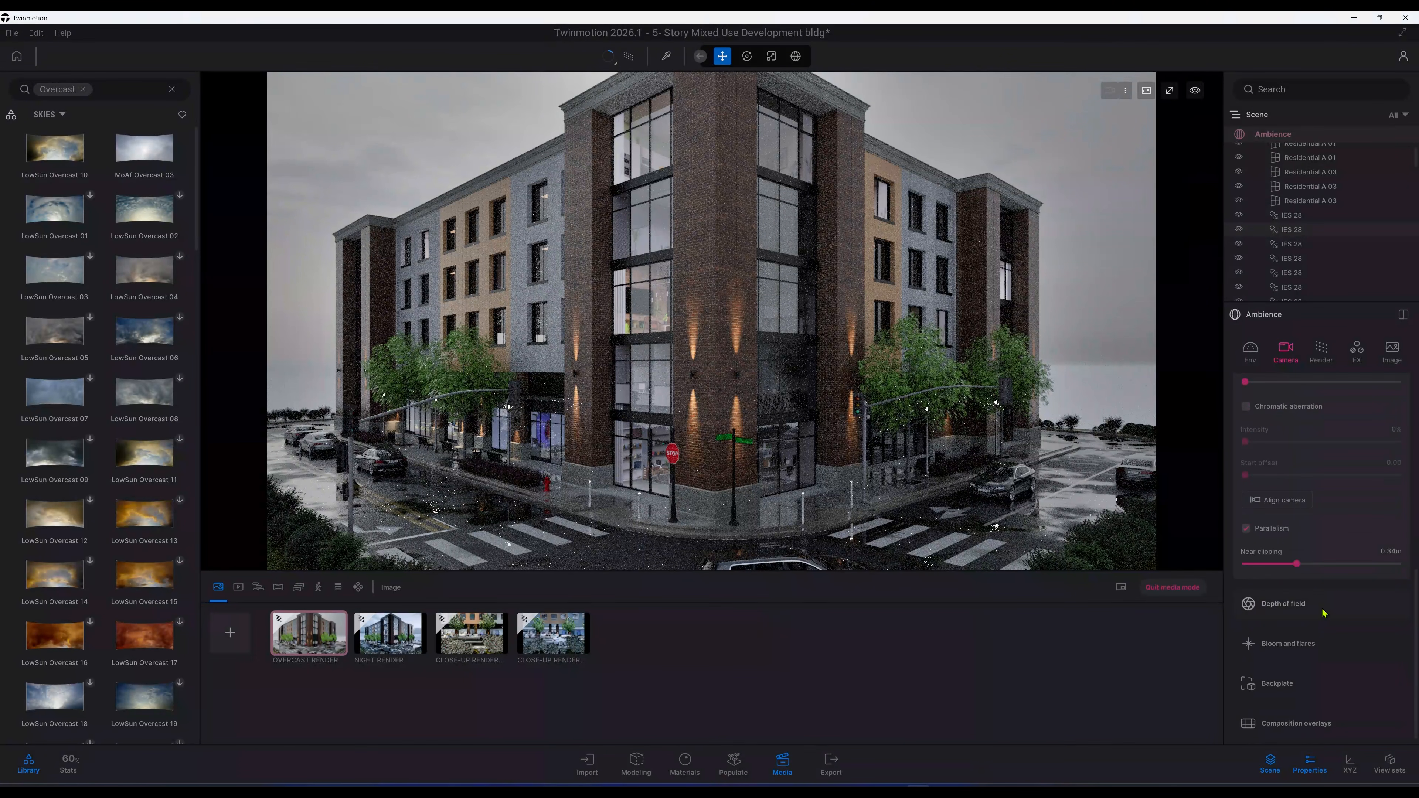
{"action": "scroll", "coordinate": [1324, 613], "scroll_direction": "down", "scroll_amount": 1}
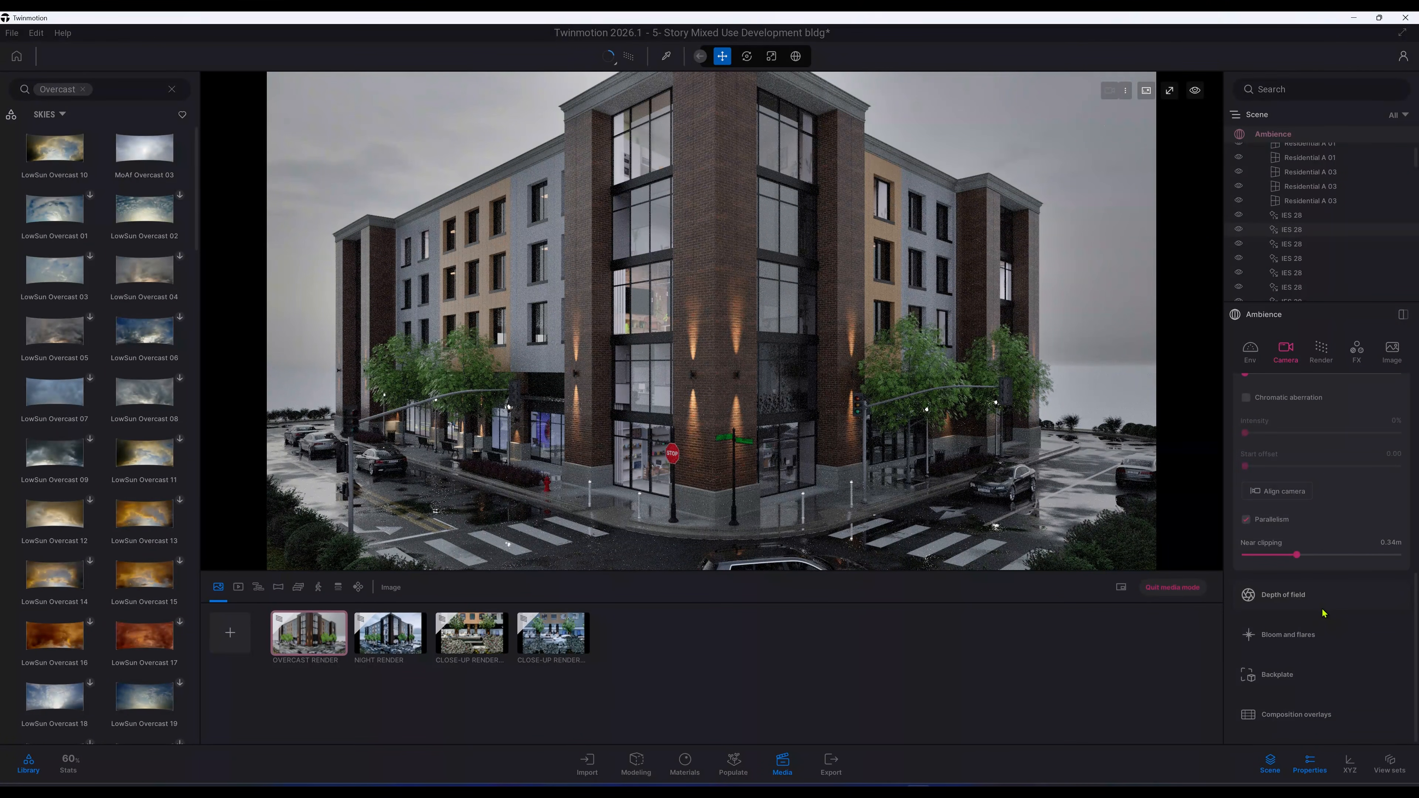
{"action": "scroll", "coordinate": [1323, 613], "scroll_direction": "up", "scroll_amount": 4}
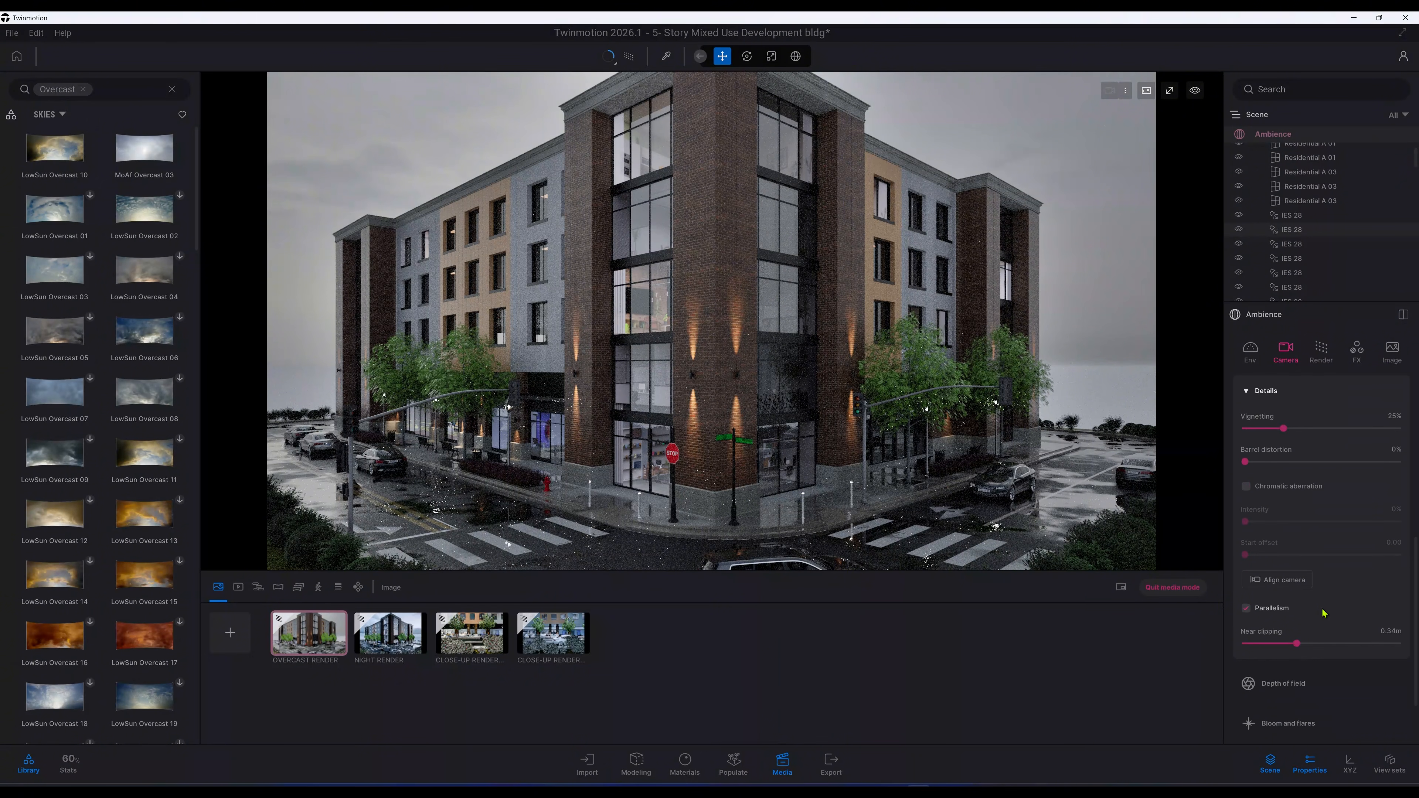
{"action": "scroll", "coordinate": [1325, 615], "scroll_direction": "down", "scroll_amount": 3}
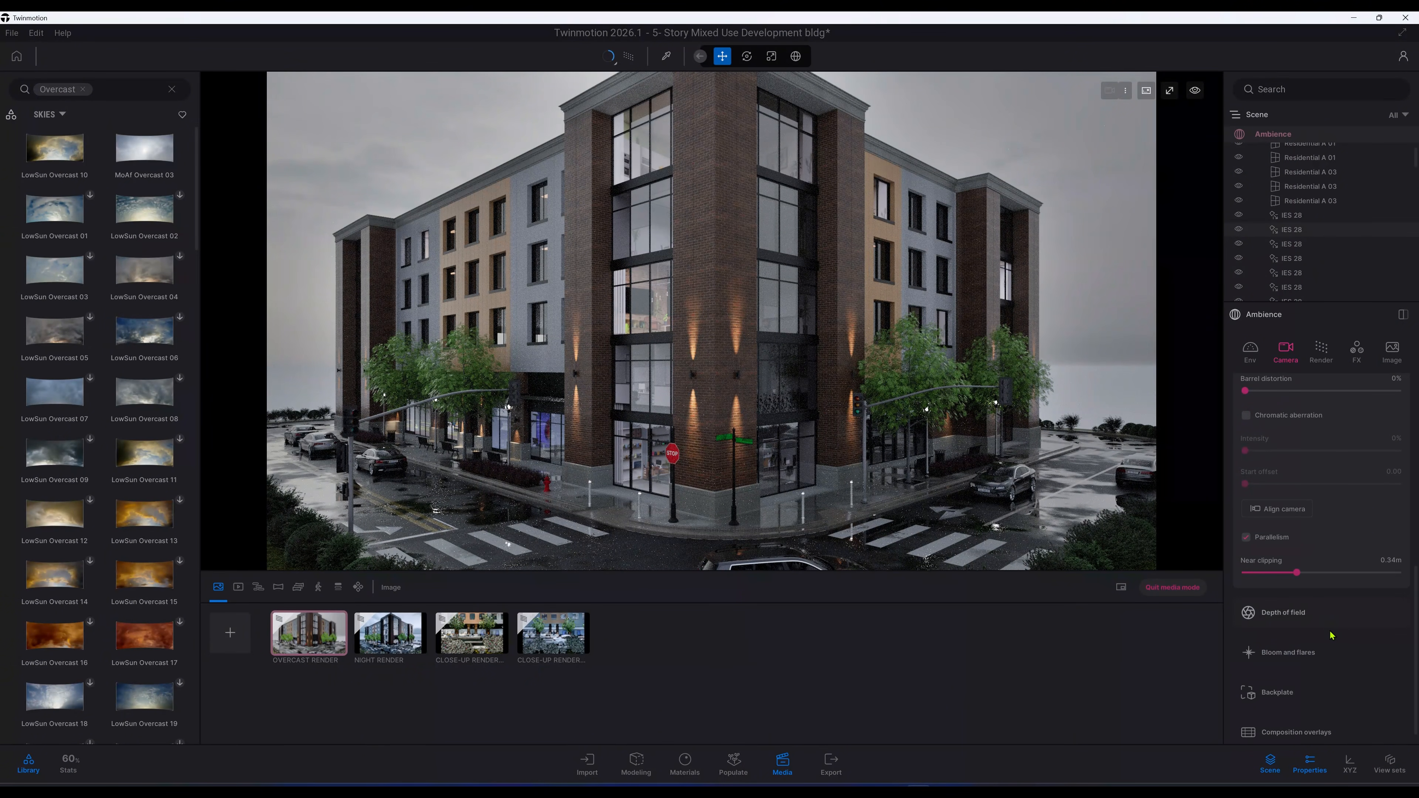
{"action": "left_click", "coordinate": [1335, 647]}
{"action": "scroll", "coordinate": [1334, 643], "scroll_direction": "down", "scroll_amount": 4}
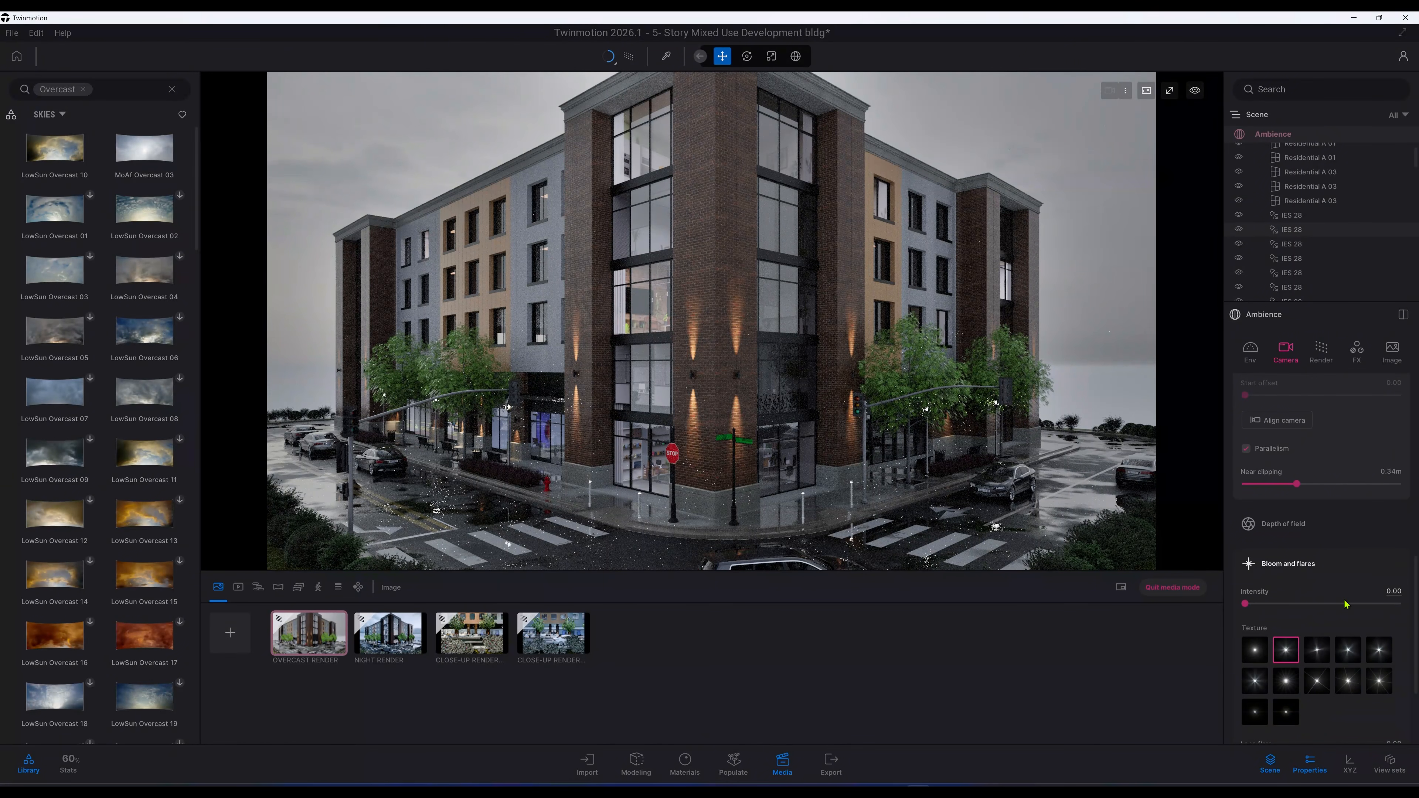
{"action": "left_click_drag", "start_coordinate": [1401, 591], "coordinate": [1337, 595]}
{"action": "type", "text": "0.1"}
{"action": "key", "text": "Return"}
{"action": "scroll", "coordinate": [1363, 608], "scroll_direction": "down", "scroll_amount": 2}
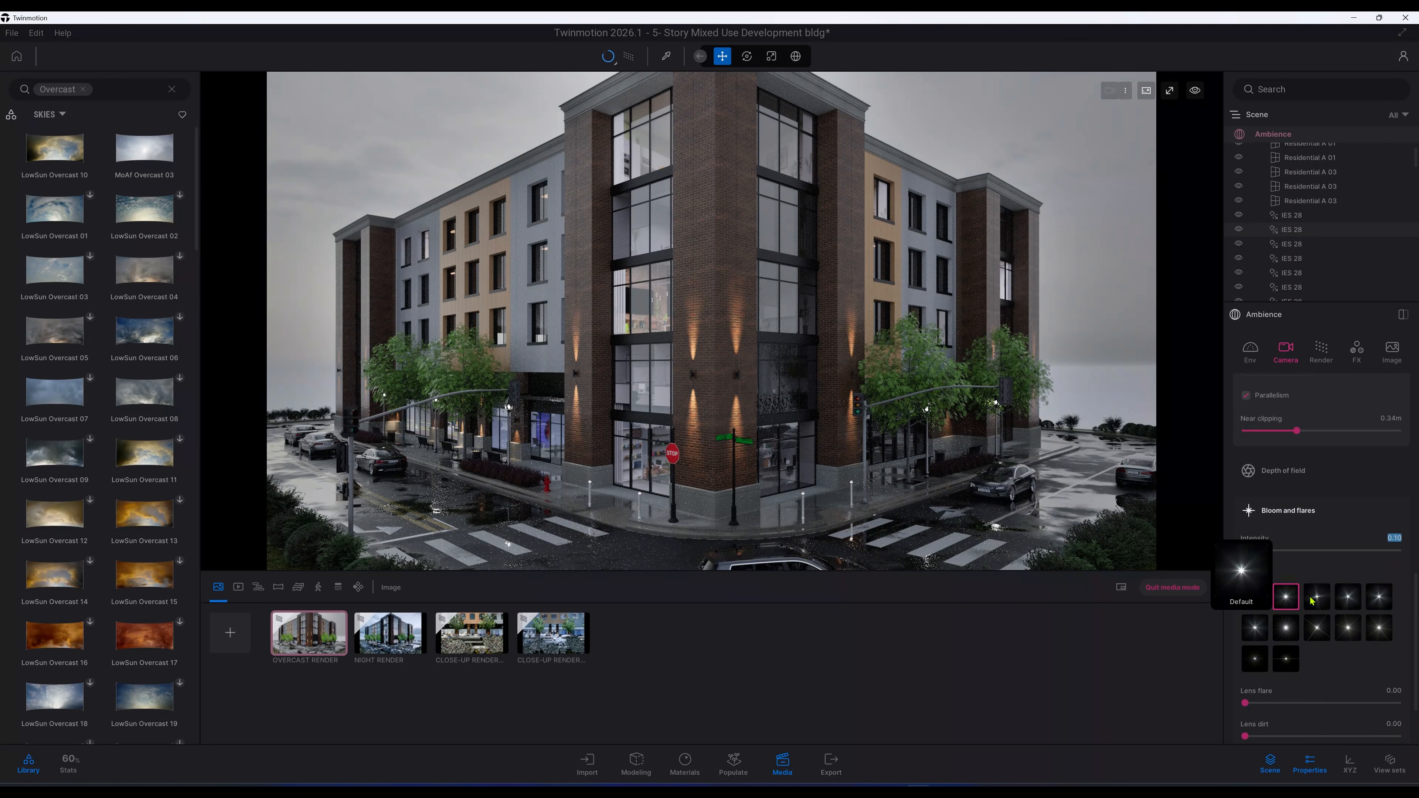
{"action": "mouse_move", "coordinate": [1312, 600]}
{"action": "left_click", "coordinate": [1319, 599]}
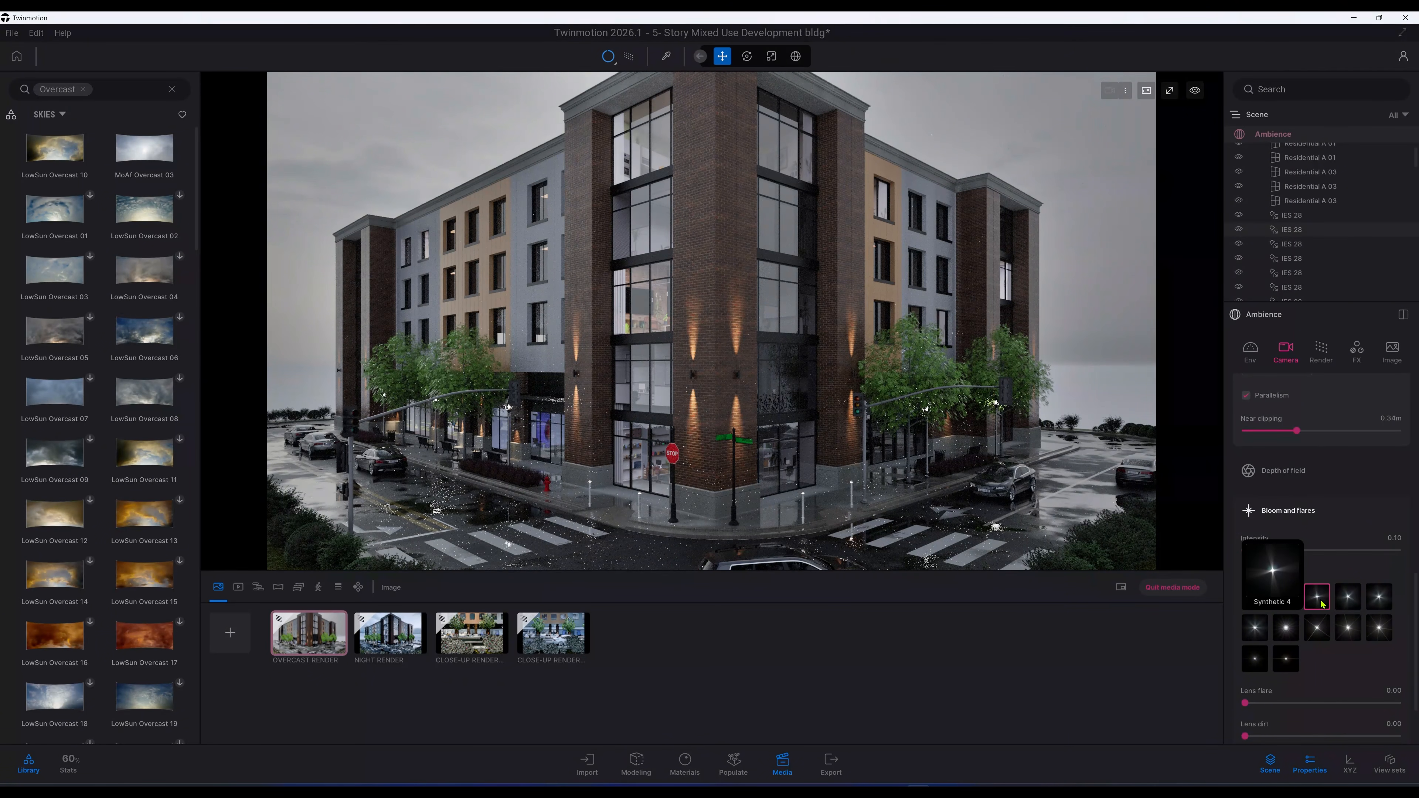
{"action": "mouse_move", "coordinate": [1286, 603]}
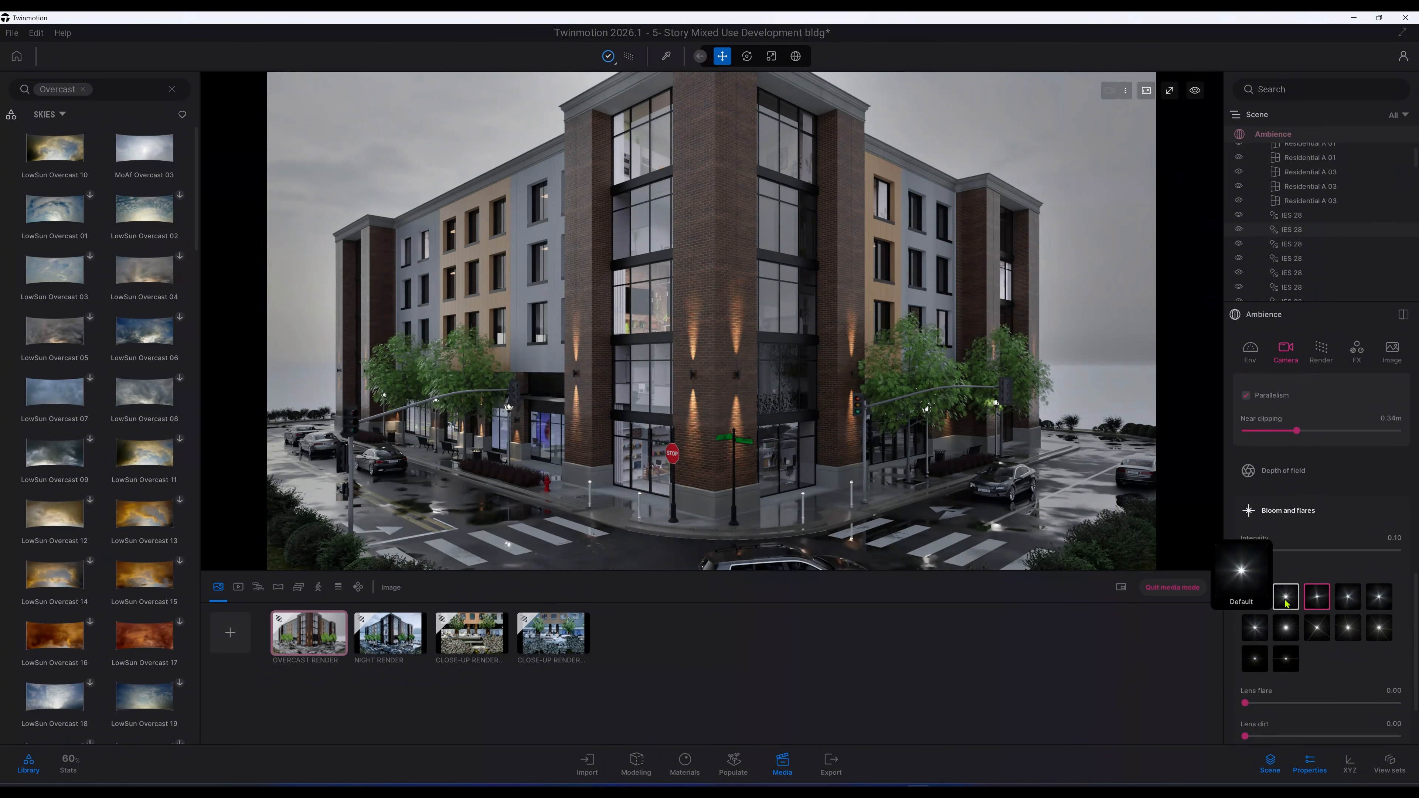
{"action": "left_click", "coordinate": [1294, 602]}
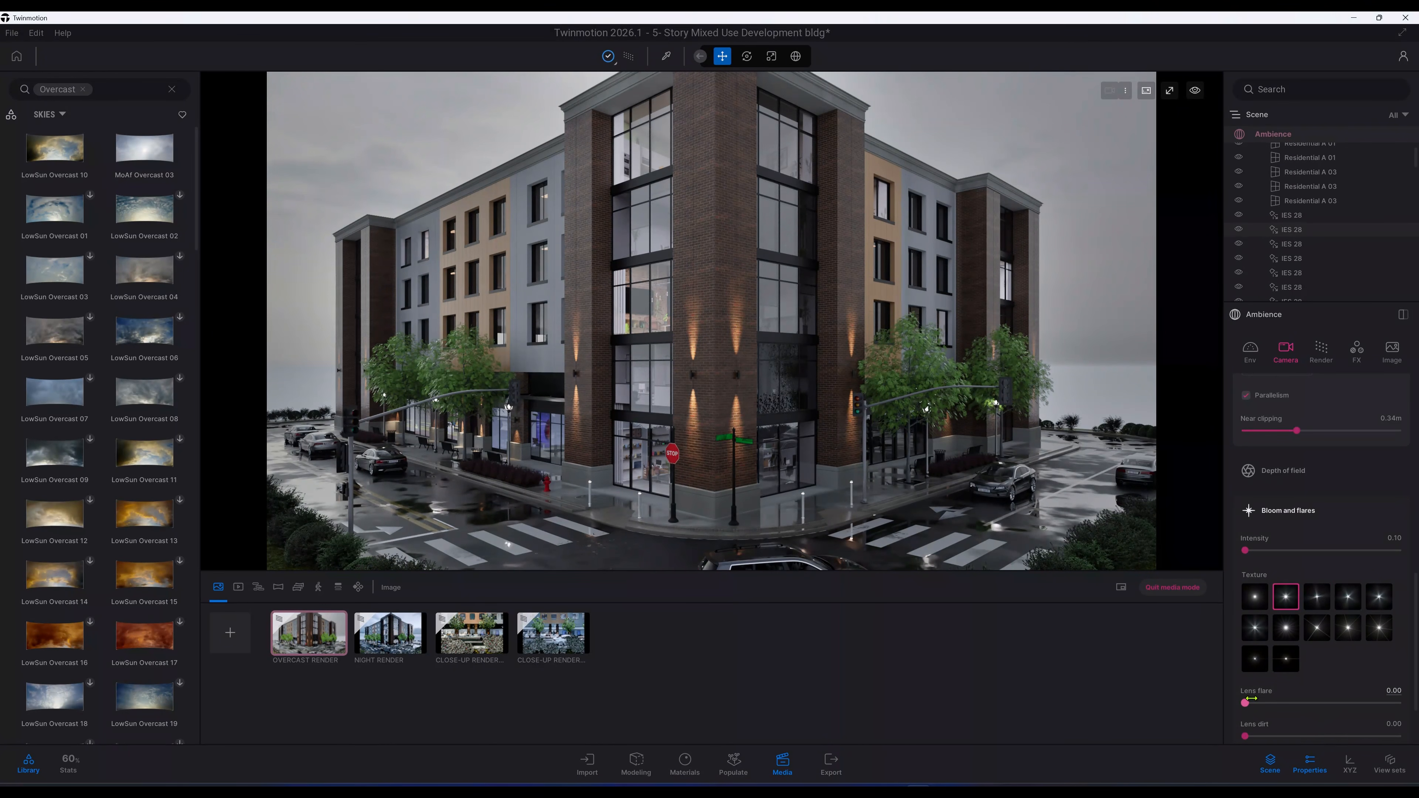
Step: Set the Lens flare amount to 0.1
{"action": "mouse_move", "coordinate": [1247, 702]}
{"action": "left_mouse_down"}
{"action": "mouse_move", "coordinate": [1288, 703]}
{"action": "mouse_move", "coordinate": [1245, 705]}
{"action": "left_mouse_up"}
{"action": "left_click", "coordinate": [1394, 691]}
{"action": "type", "text": "0.1"}
{"action": "key", "text": "Return"}
{"action": "scroll", "coordinate": [1325, 604], "scroll_direction": "down", "scroll_amount": 3}
{"action": "scroll", "coordinate": [1333, 585], "scroll_direction": "up", "scroll_amount": 7}
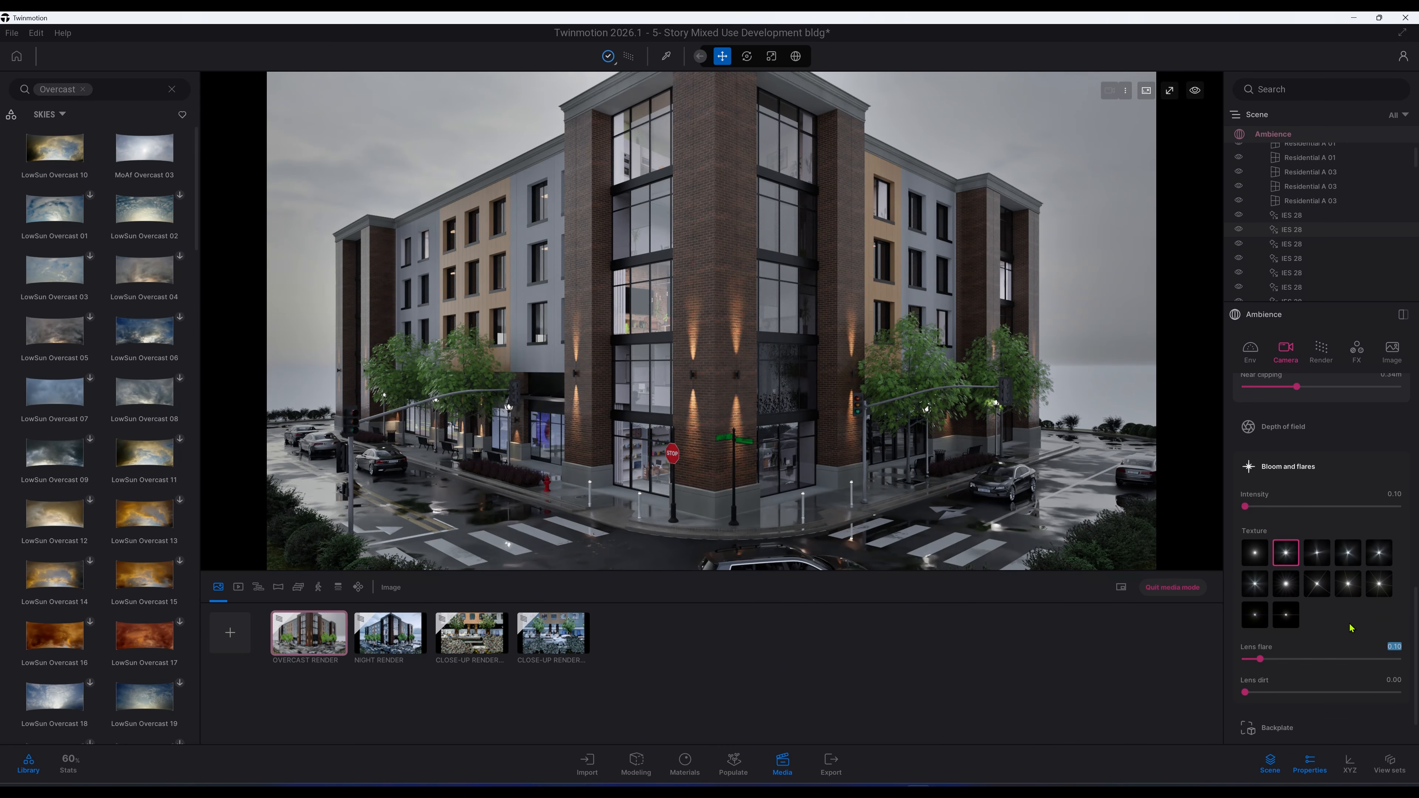
{"action": "scroll", "coordinate": [1328, 582], "scroll_direction": "up", "scroll_amount": 8}
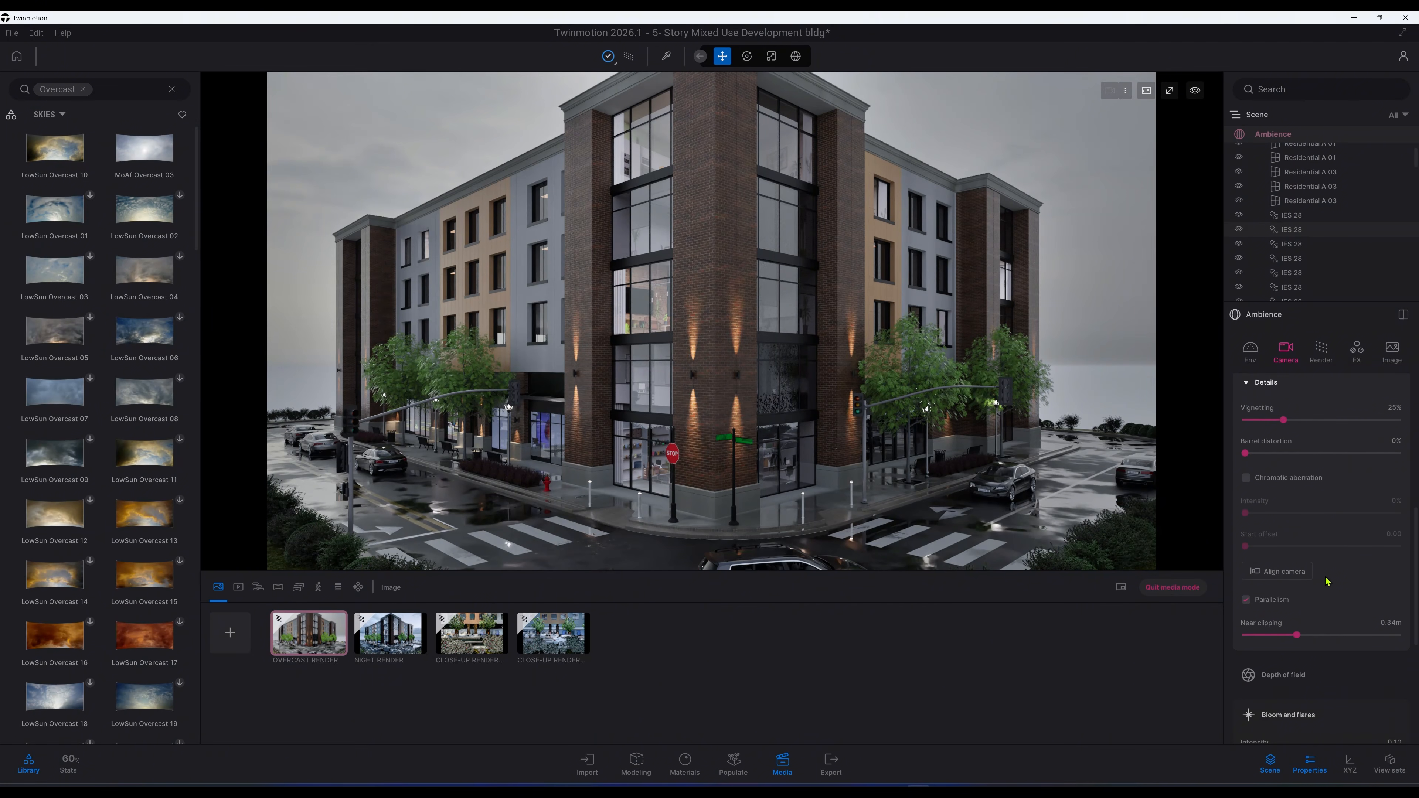
Step: Open the path tracing render details and set Samples per pixel to 1024
{"action": "scroll", "coordinate": [1328, 582], "scroll_direction": "up", "scroll_amount": 6}
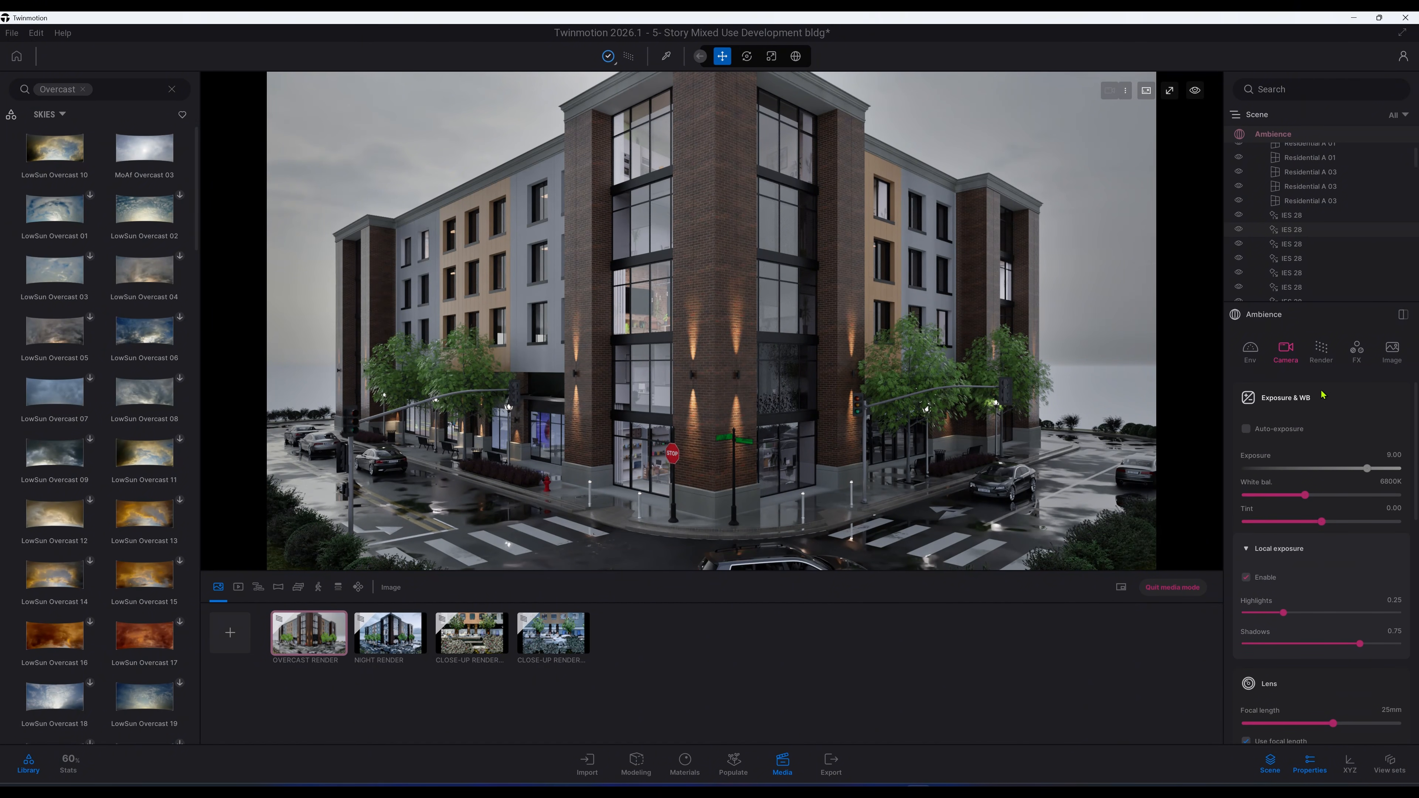
{"action": "left_click", "coordinate": [1322, 352]}
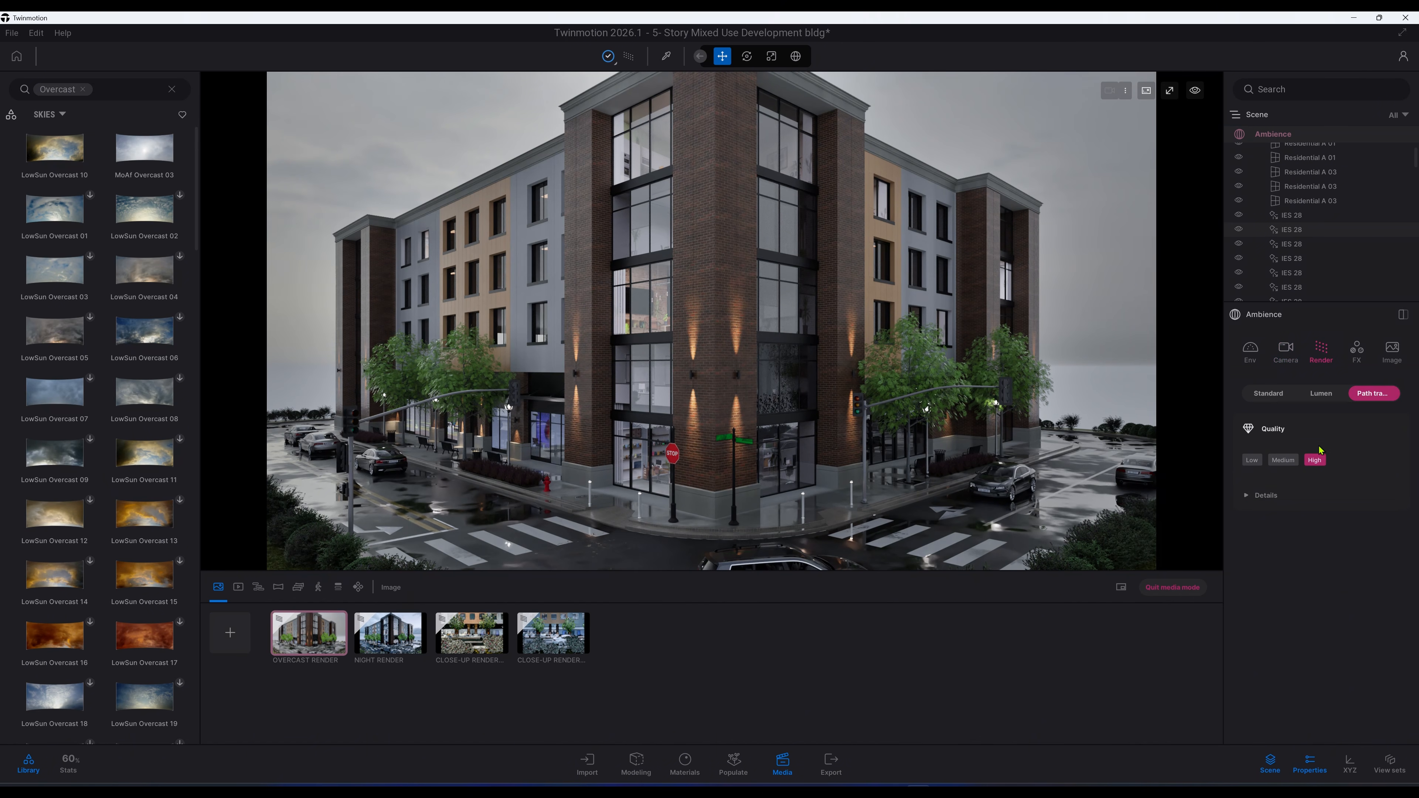
{"action": "left_click", "coordinate": [1284, 496]}
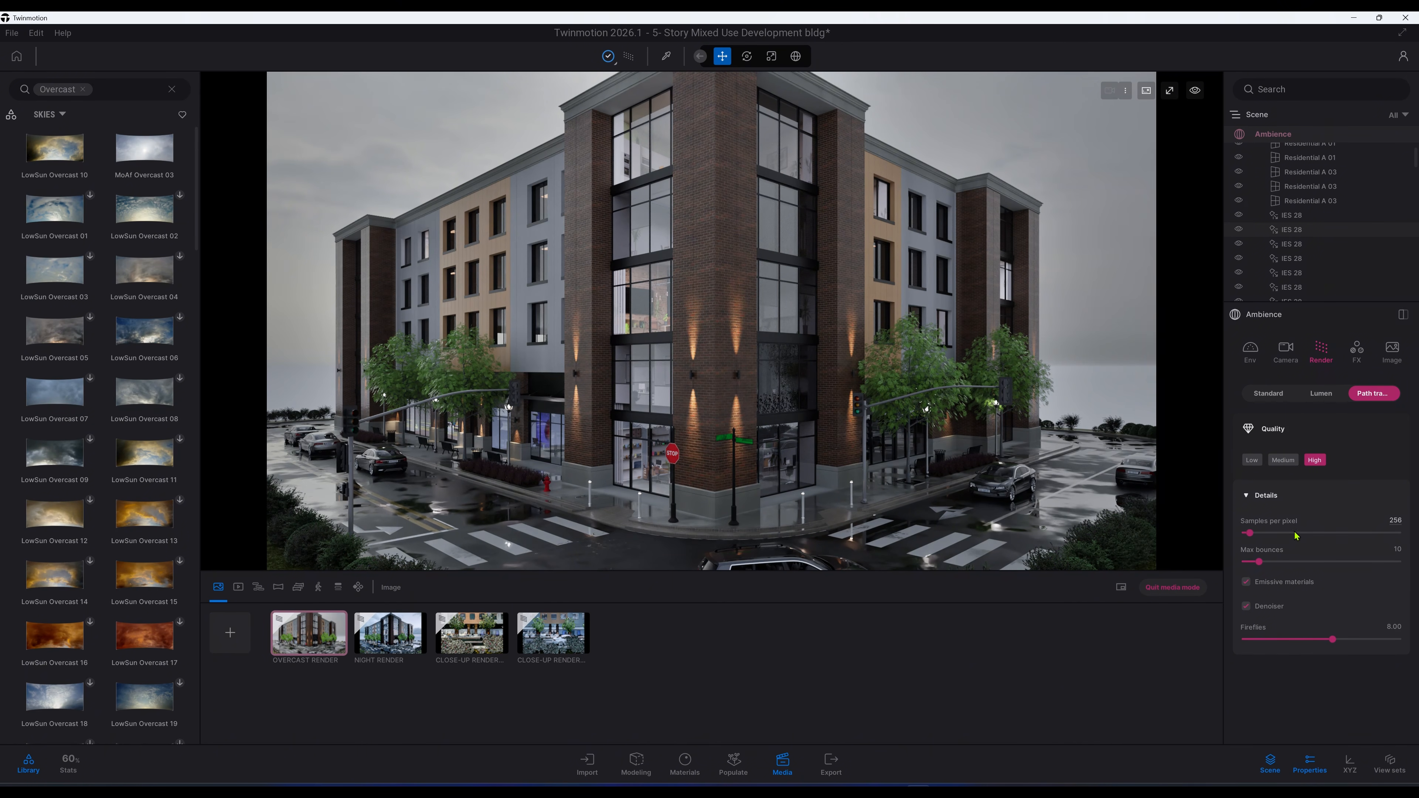
{"action": "left_click", "coordinate": [1398, 521]}
{"action": "key", "text": "BackSpace"}
{"action": "type", "text": "1024"}
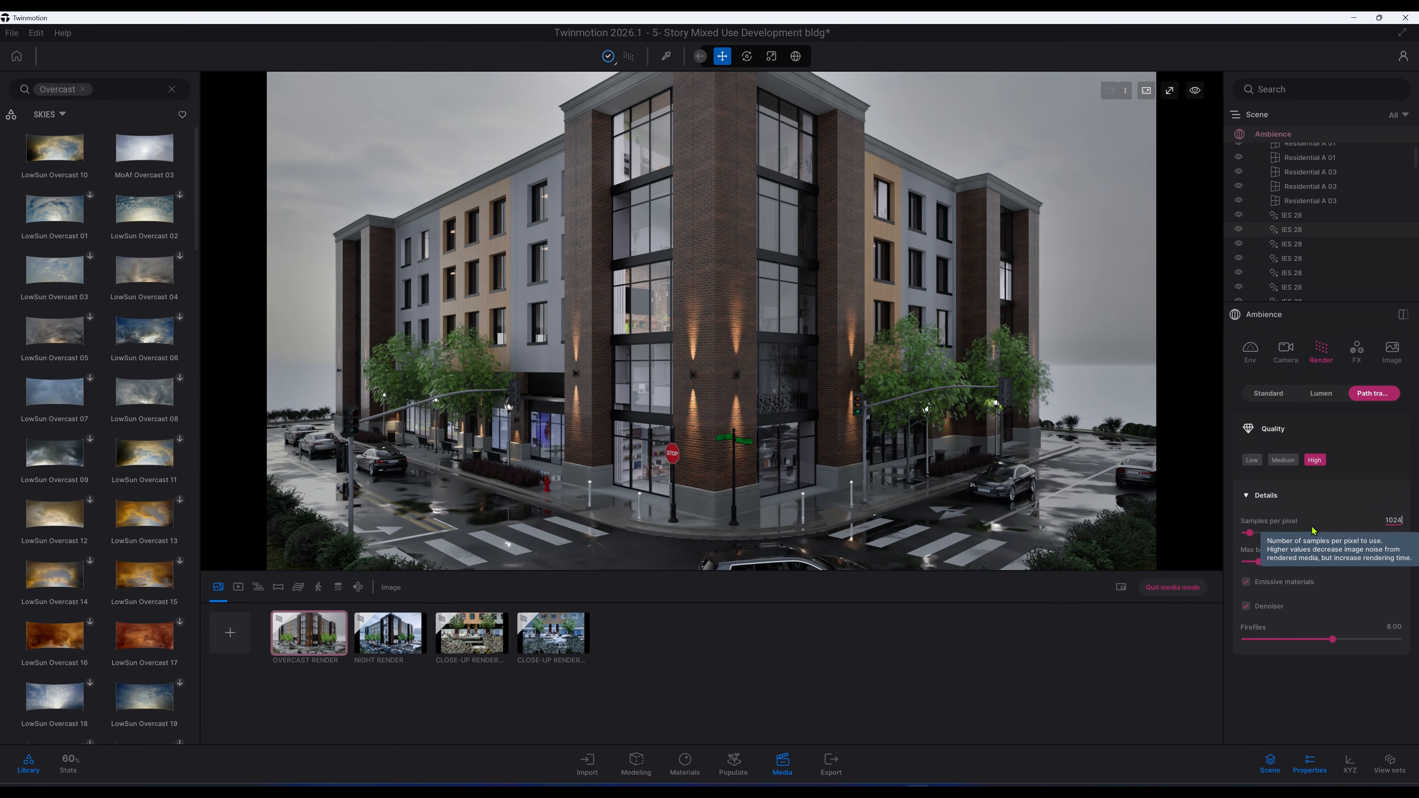
{"action": "key", "text": "Return"}
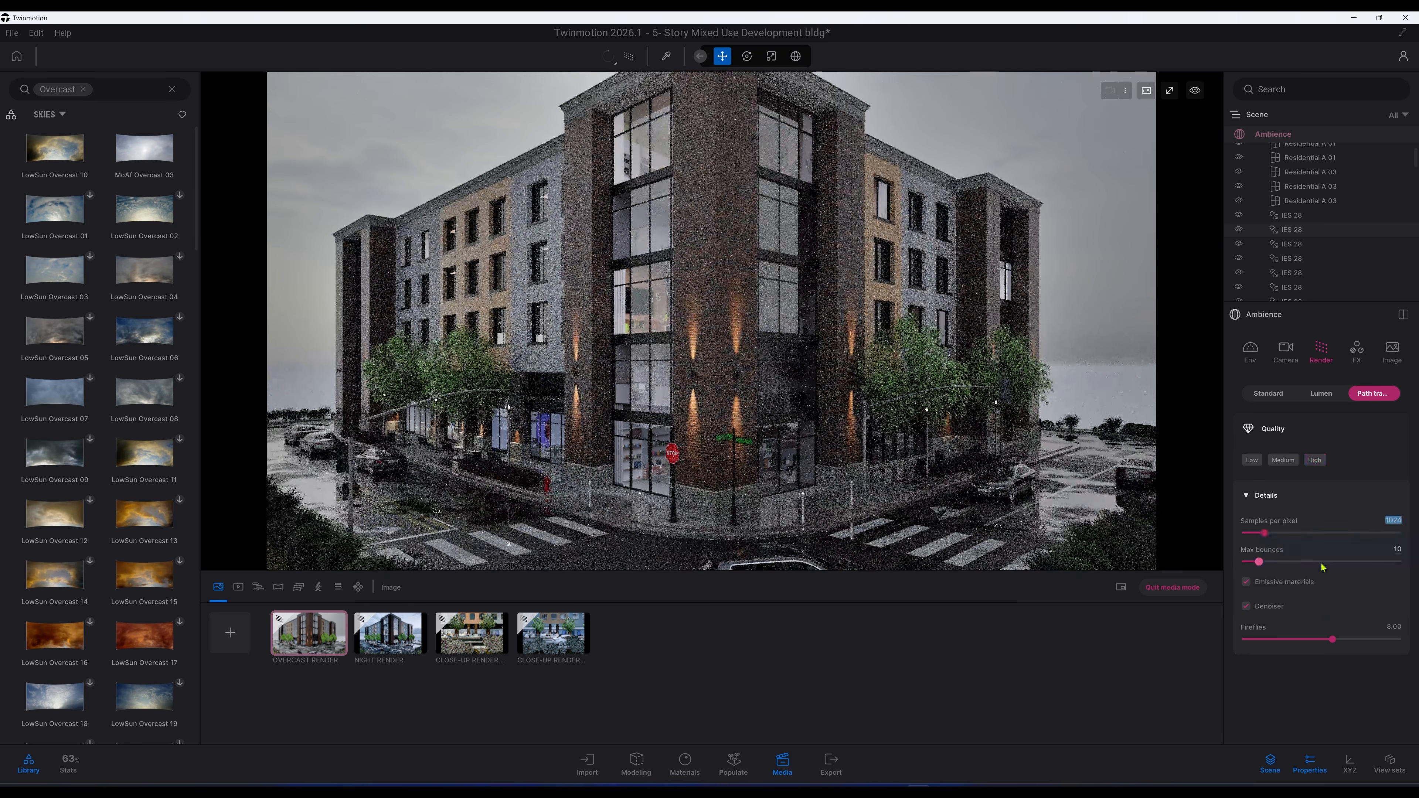
Step: Set Max bounces to 15
{"action": "left_click", "coordinate": [1374, 549]}
{"action": "type", "text": "115"}
{"action": "key", "text": "BackSpace"}
{"action": "key", "text": "BackSpace"}
{"action": "key", "text": "BackSpace"}
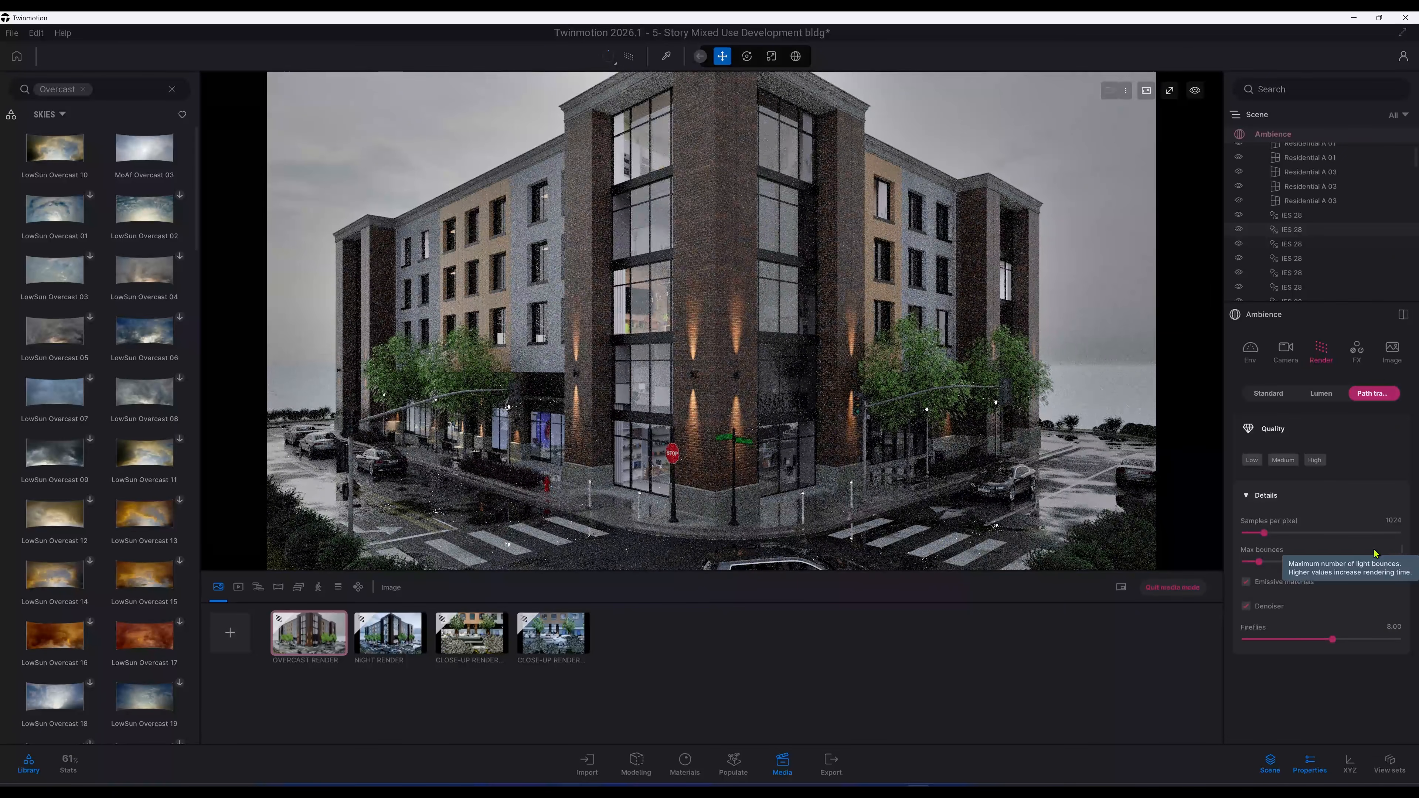
{"action": "type", "text": "15"}
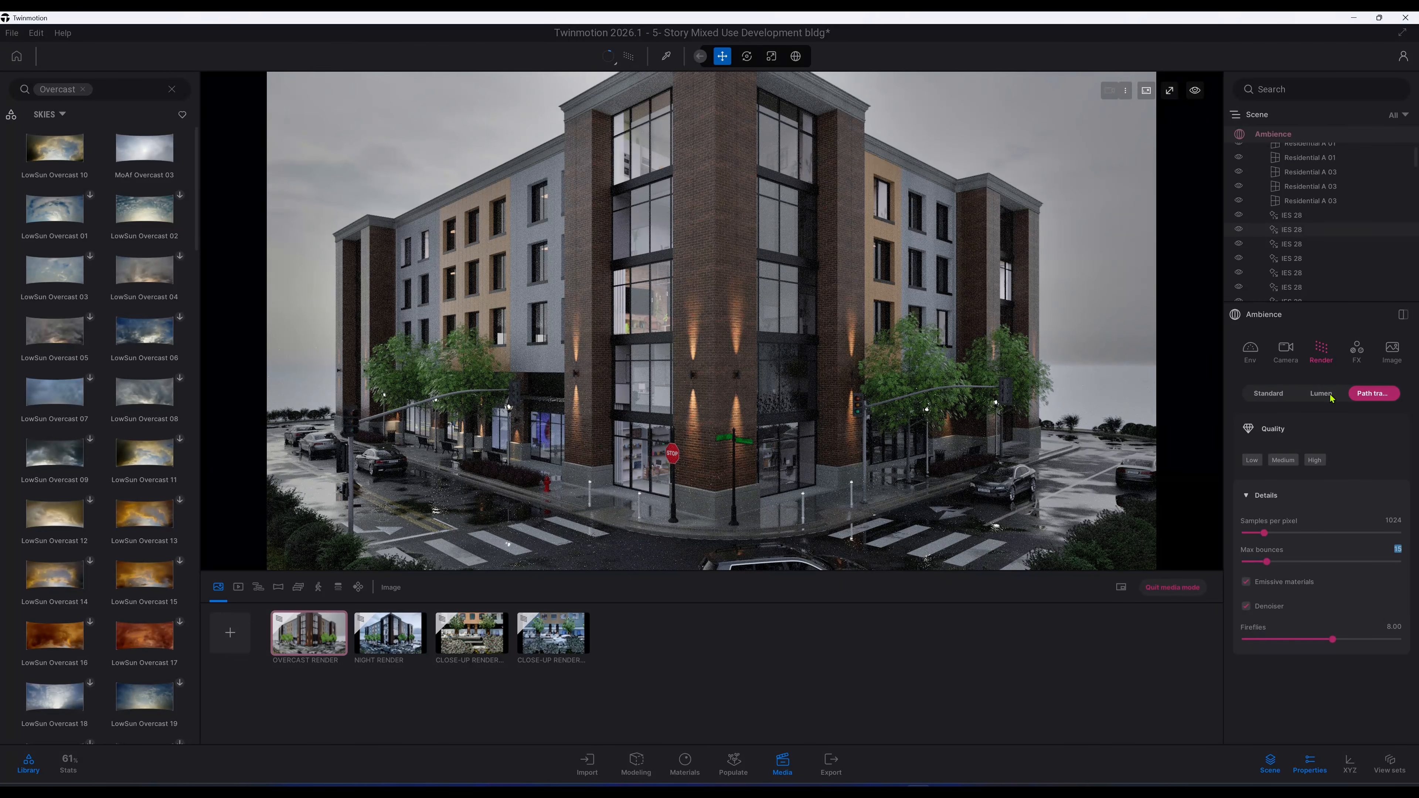
Step: Open the FX refinement settings and set Contrast to 54%
{"action": "left_click", "coordinate": [1356, 350]}
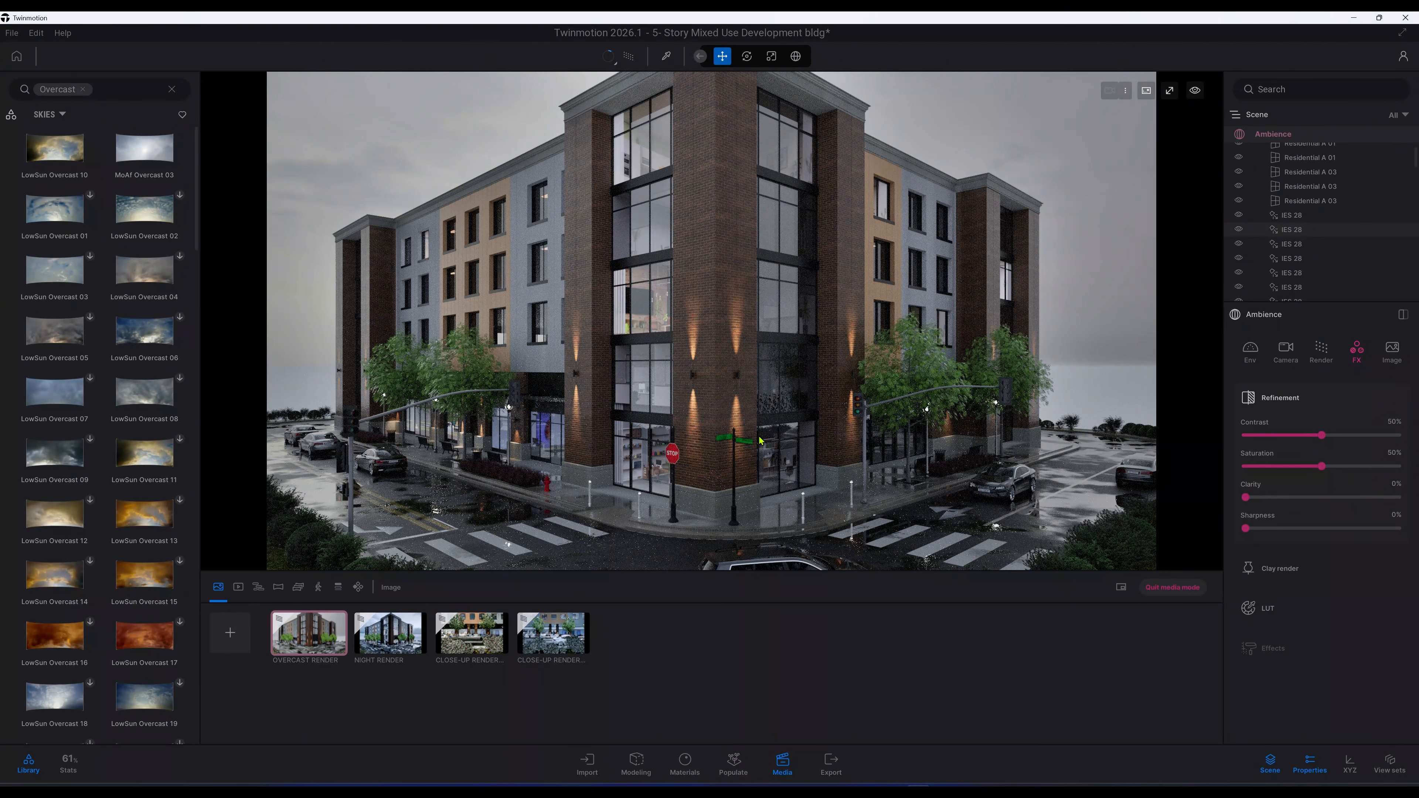
{"action": "scroll", "coordinate": [760, 441], "scroll_direction": "down", "scroll_amount": 1}
{"action": "scroll", "coordinate": [760, 441], "scroll_direction": "down", "scroll_amount": 4}
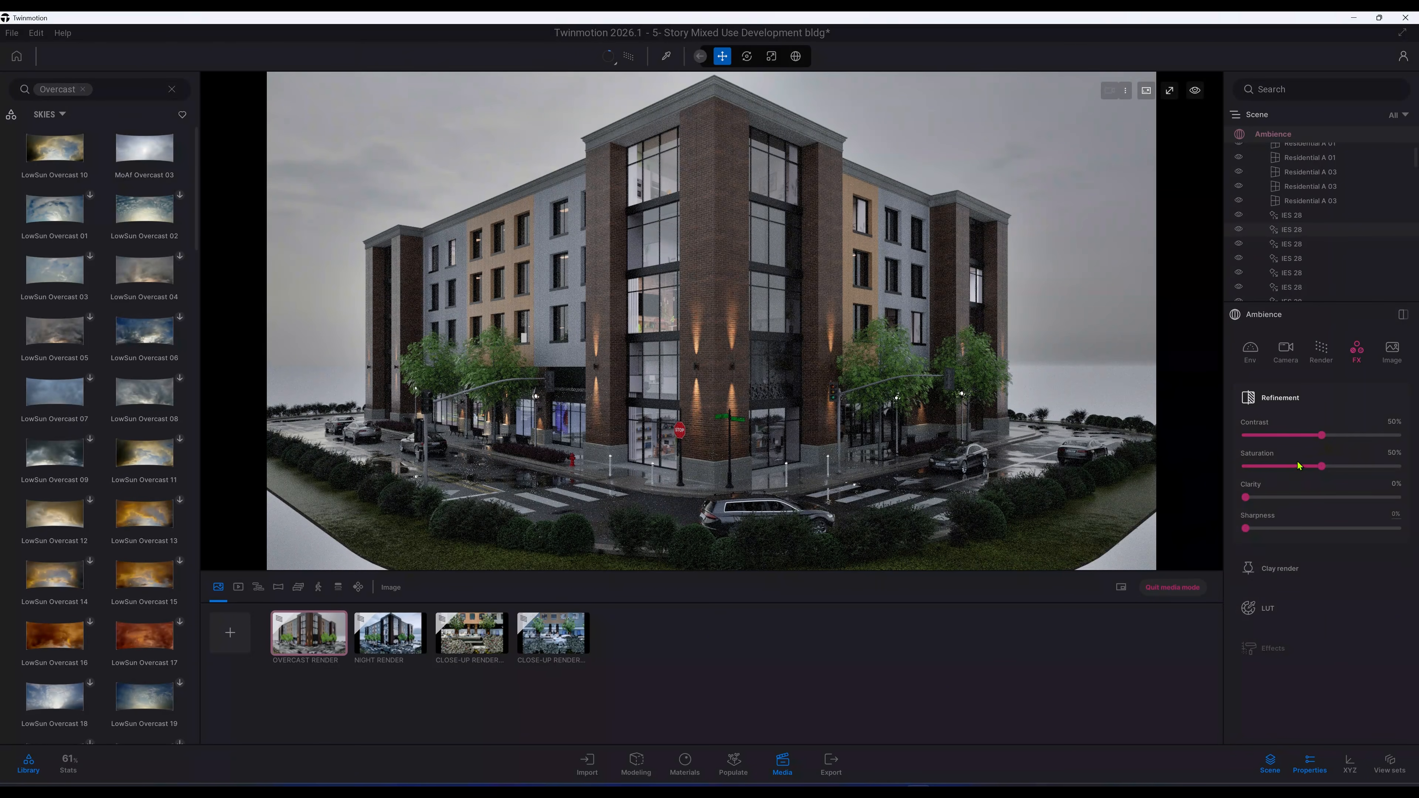
{"action": "left_click", "coordinate": [1402, 423]}
{"action": "type", "text": "54"}
{"action": "key", "text": "Return"}
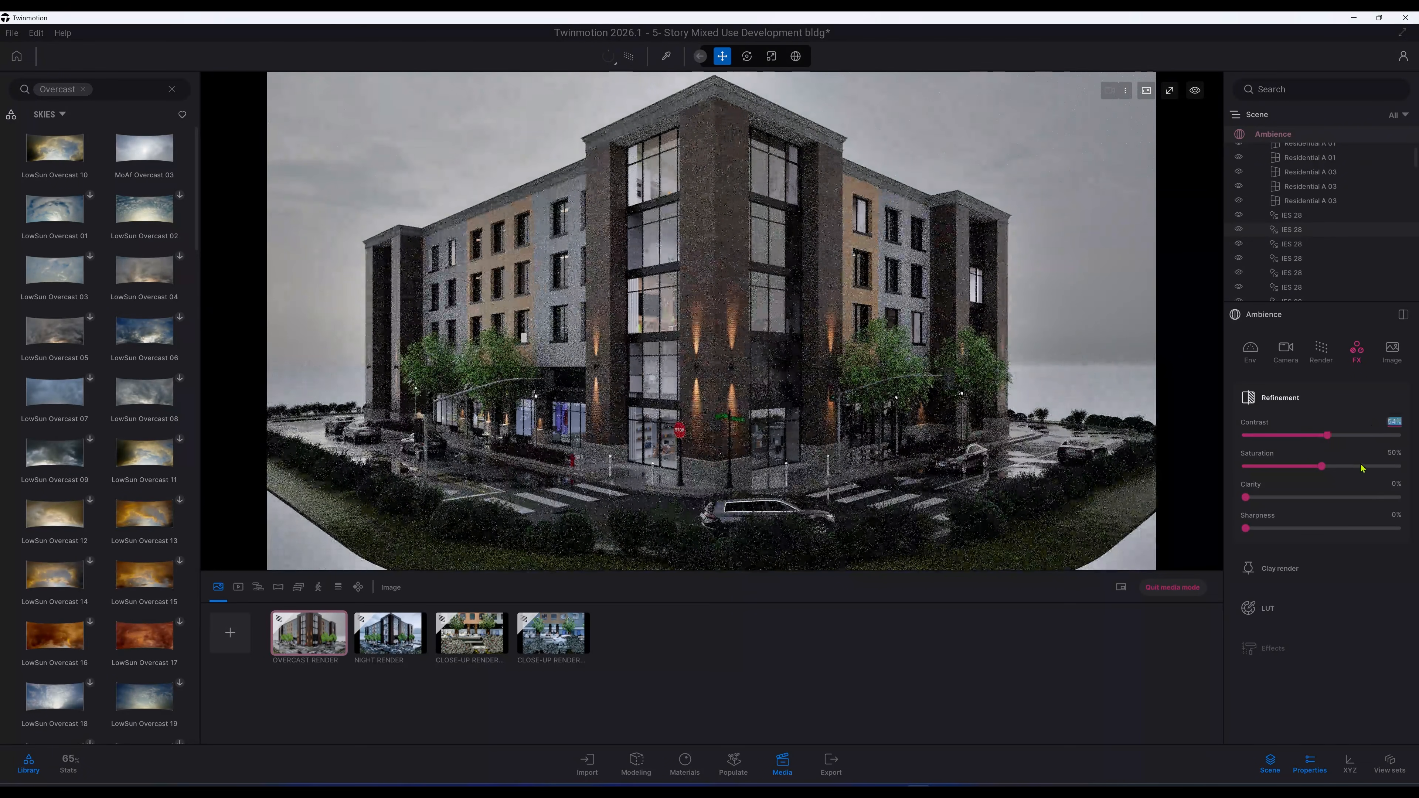
Step: Set Saturation to 60% and Clarity to 25%
{"action": "key", "text": "Tab"}
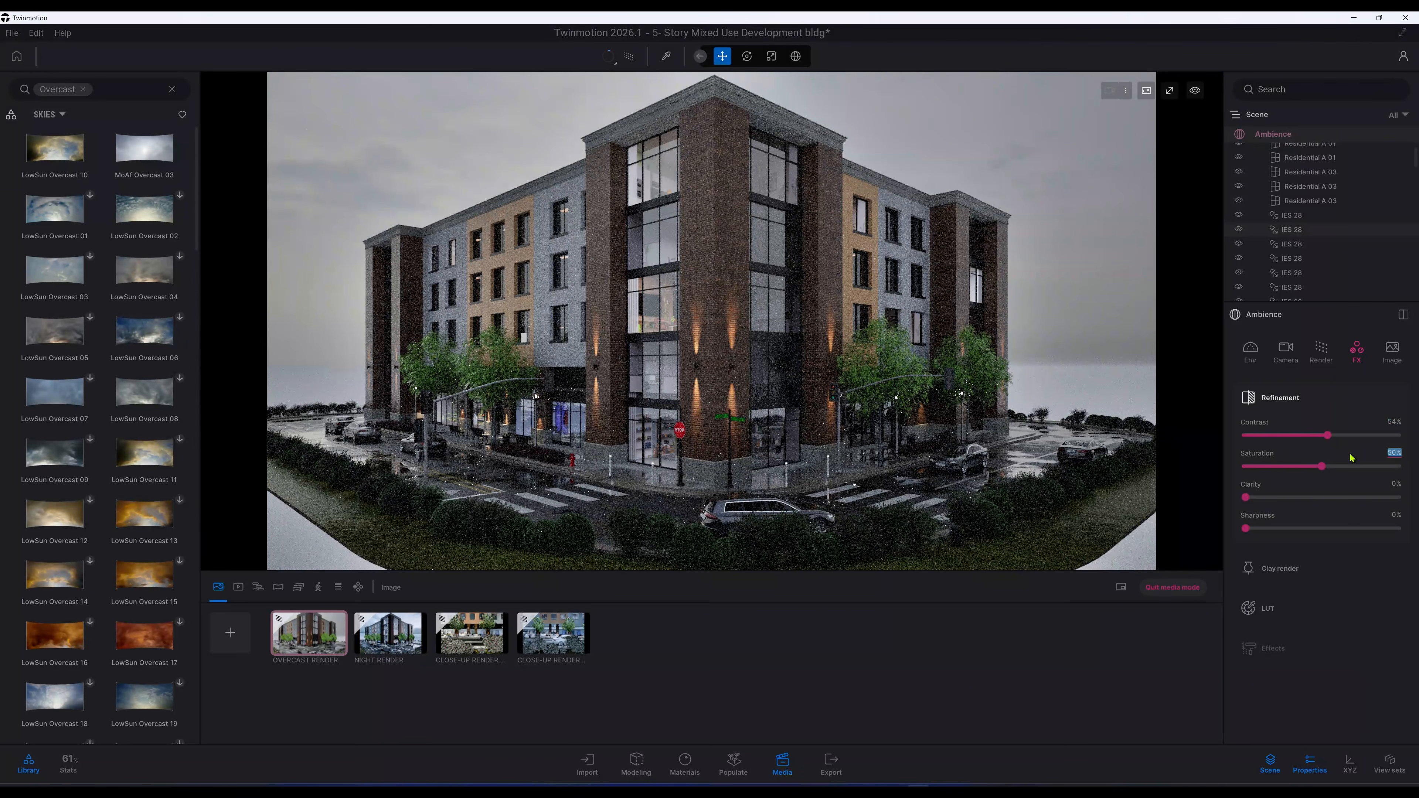
{"action": "key", "text": "BackSpace"}
{"action": "type", "text": "60"}
{"action": "key", "text": "Return"}
{"action": "key", "text": "Tab"}
{"action": "type", "text": "25"}
{"action": "key", "text": "Return"}
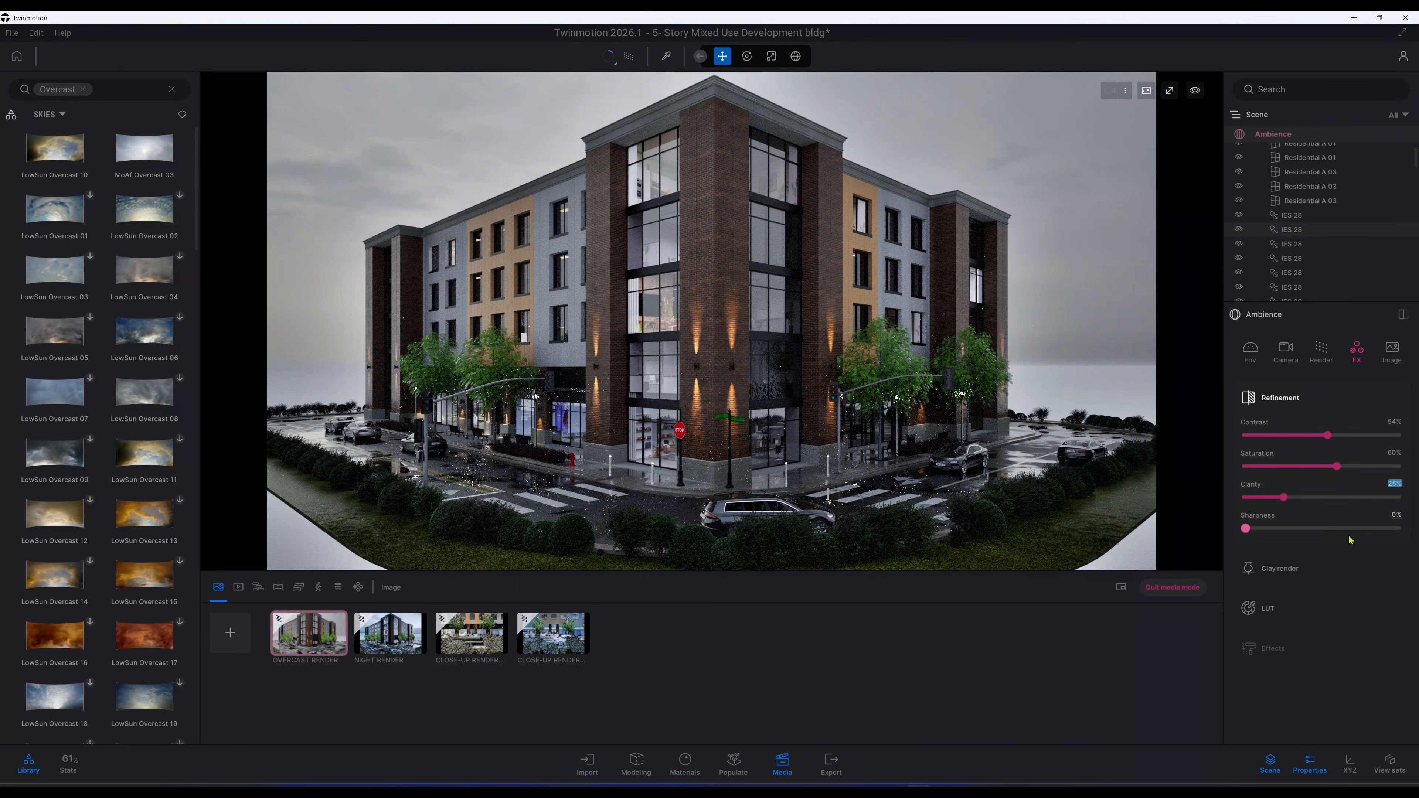
Step: Set Sharpness to 15%
{"action": "left_click", "coordinate": [1397, 514]}
{"action": "key", "text": "BackSpace"}
{"action": "type", "text": "15"}
{"action": "key", "text": "Return"}
Step: Experiment with the Clarity slider and return it to 25%
{"action": "left_click_drag", "start_coordinate": [1285, 499], "coordinate": [1341, 503]}
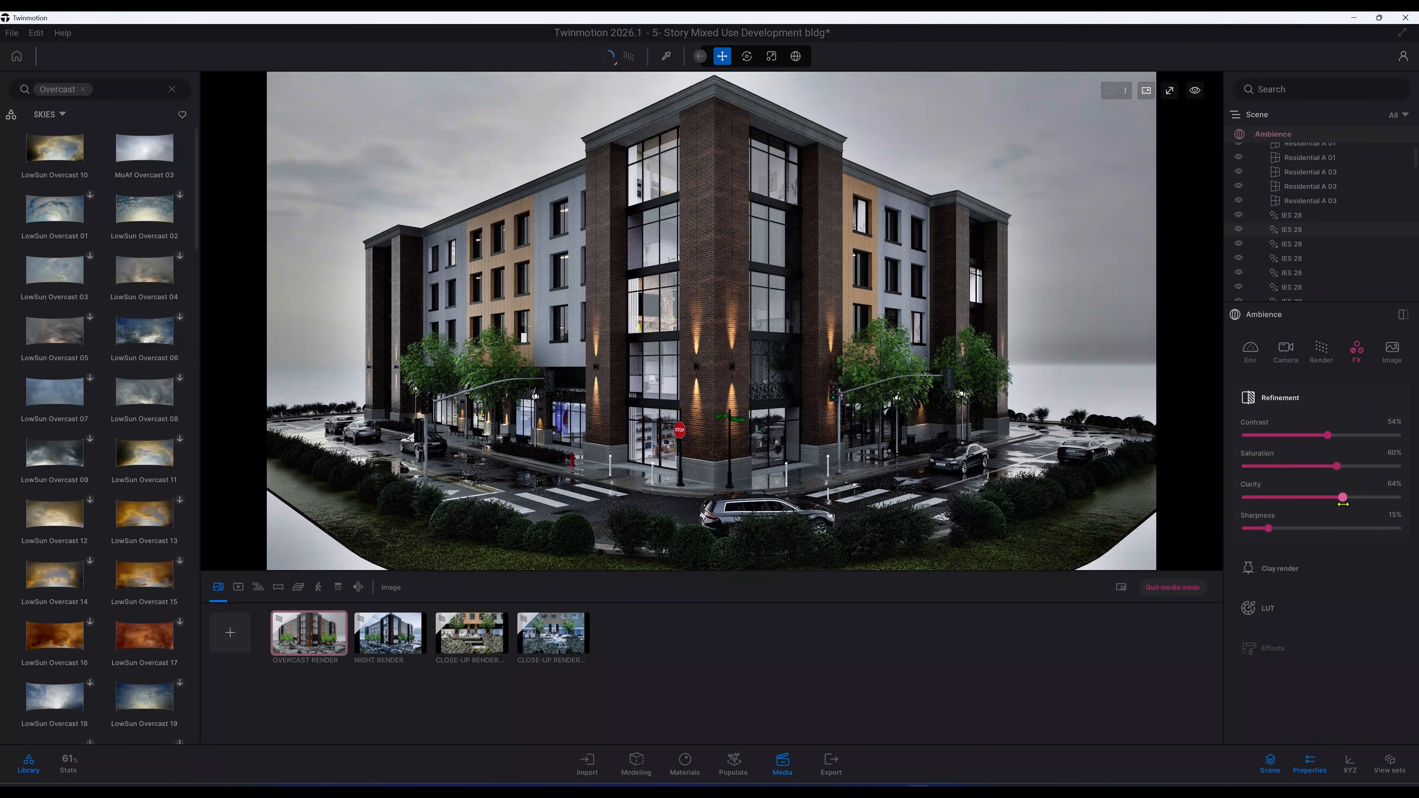
{"action": "left_click_drag", "start_coordinate": [1340, 504], "coordinate": [1289, 500]}
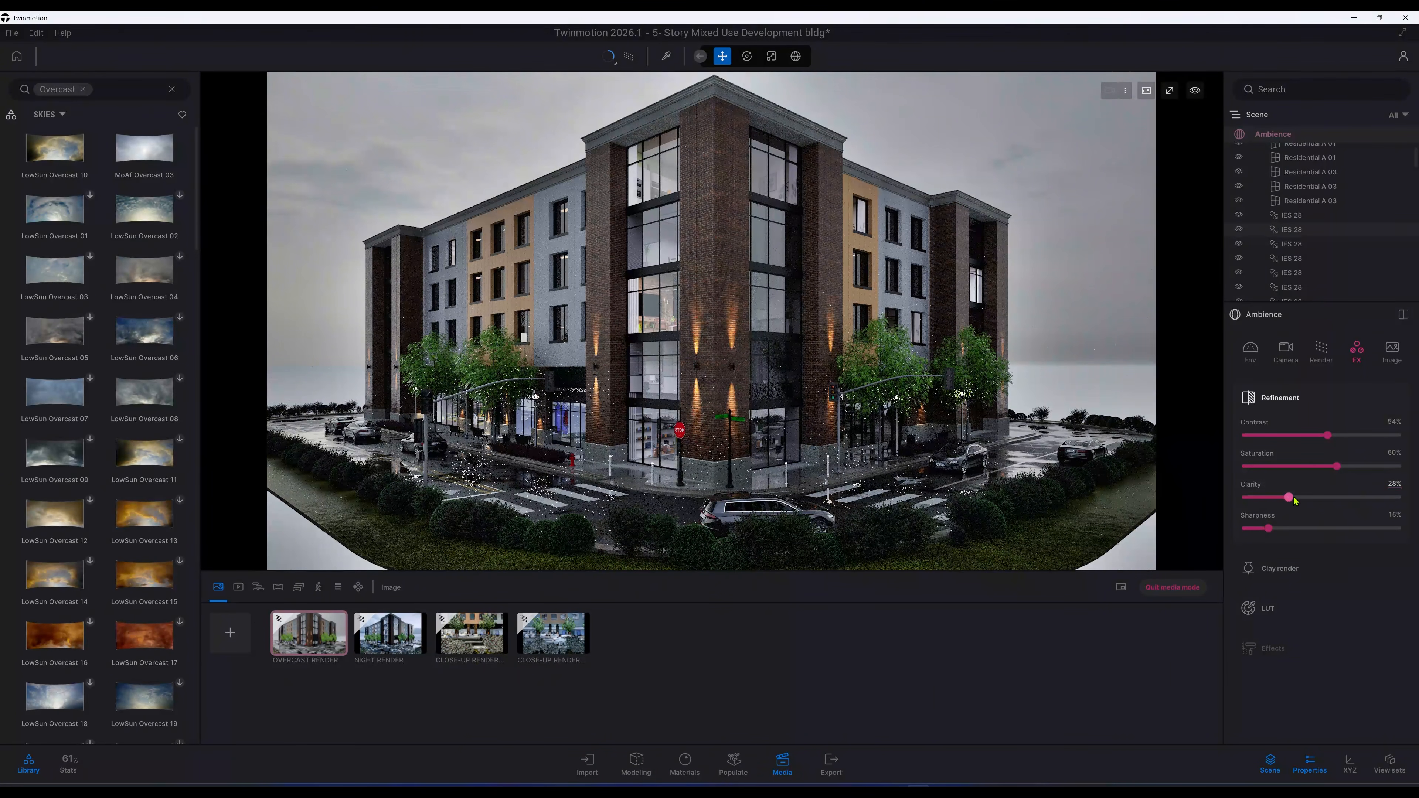
{"action": "left_click_drag", "start_coordinate": [1289, 498], "coordinate": [1339, 499]}
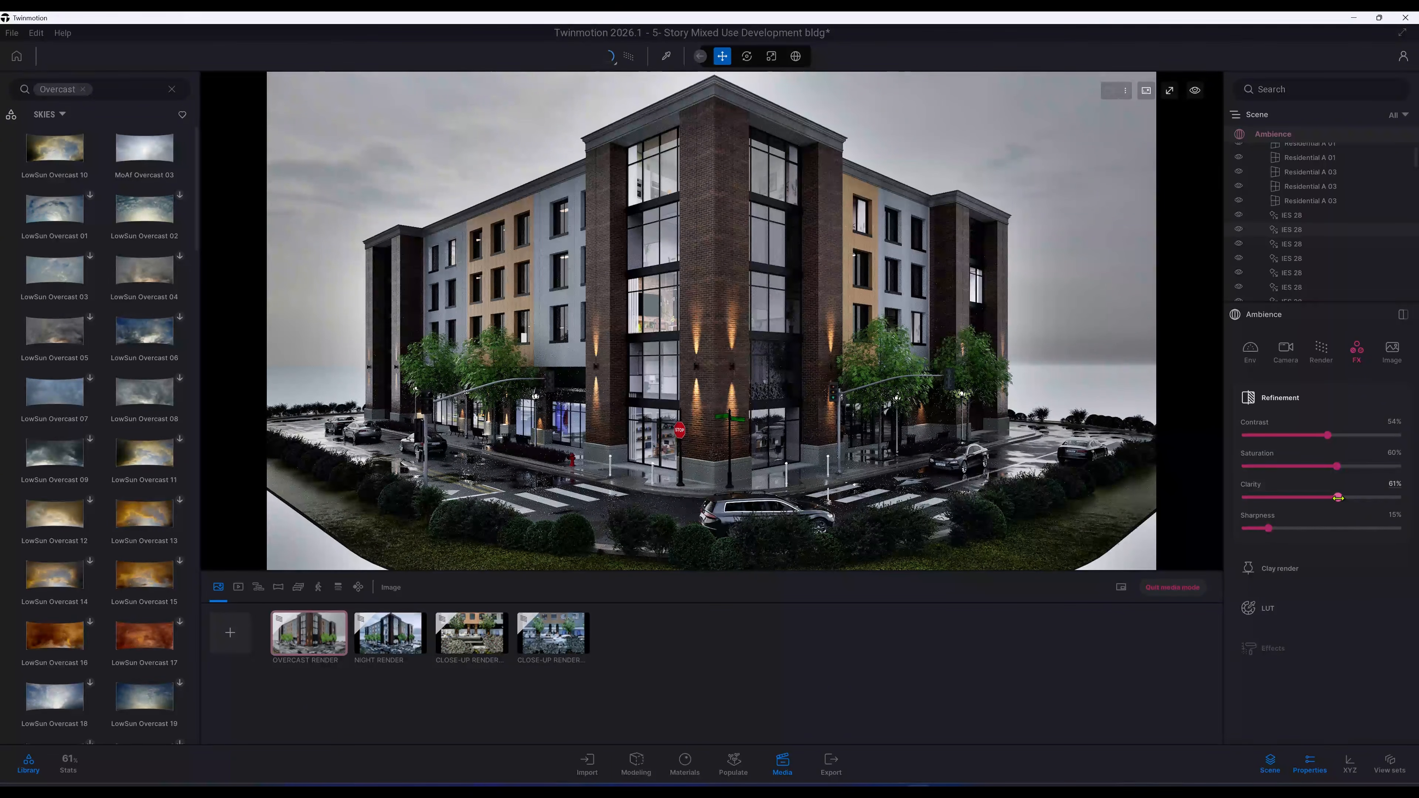
{"action": "left_click", "coordinate": [1310, 497]}
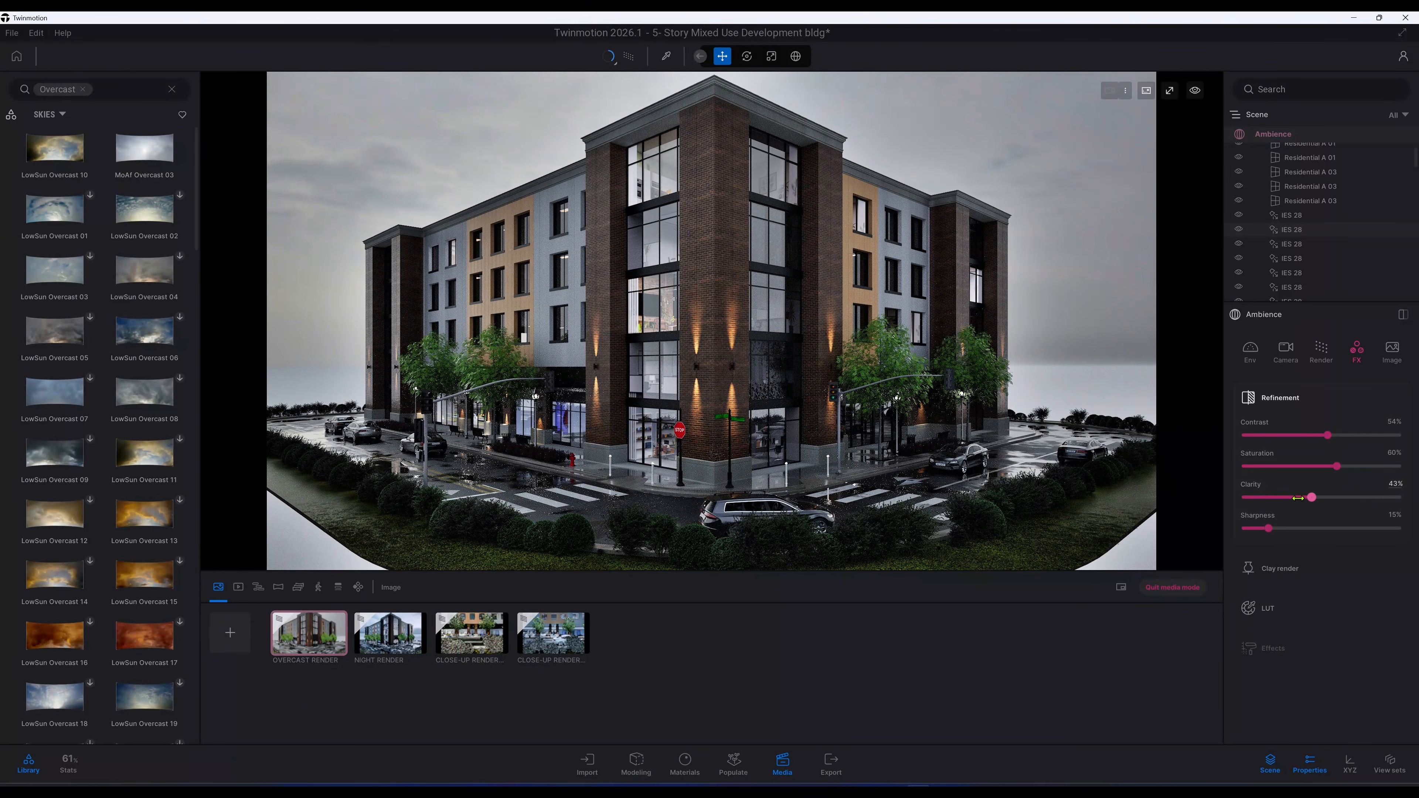
{"action": "left_click", "coordinate": [1398, 483]}
{"action": "key", "text": "BackSpace"}
{"action": "key", "text": "Return"}
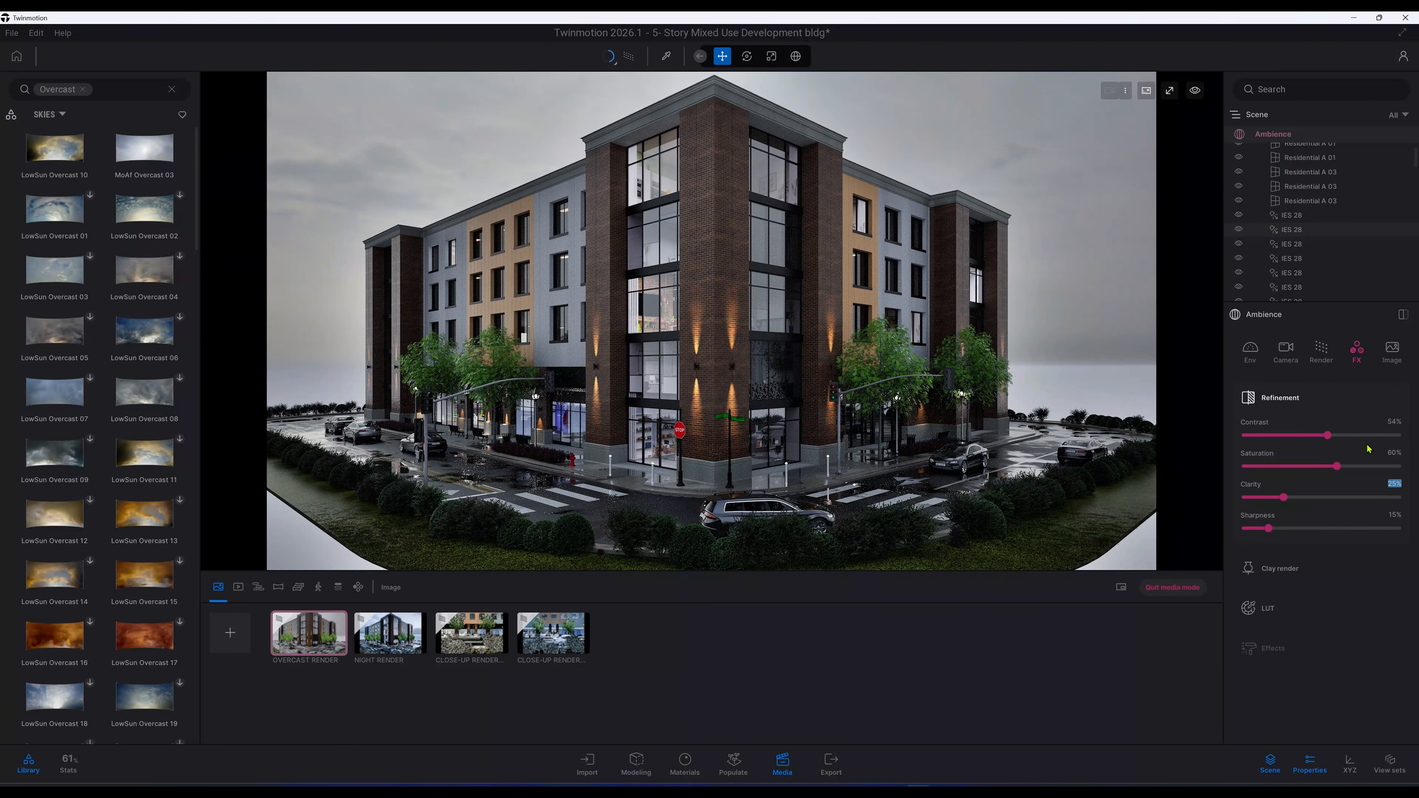
Step: Open the LUT section, pick the Day Blue Hour lookup table and set its intensity to 100%
{"action": "left_click", "coordinate": [1284, 612]}
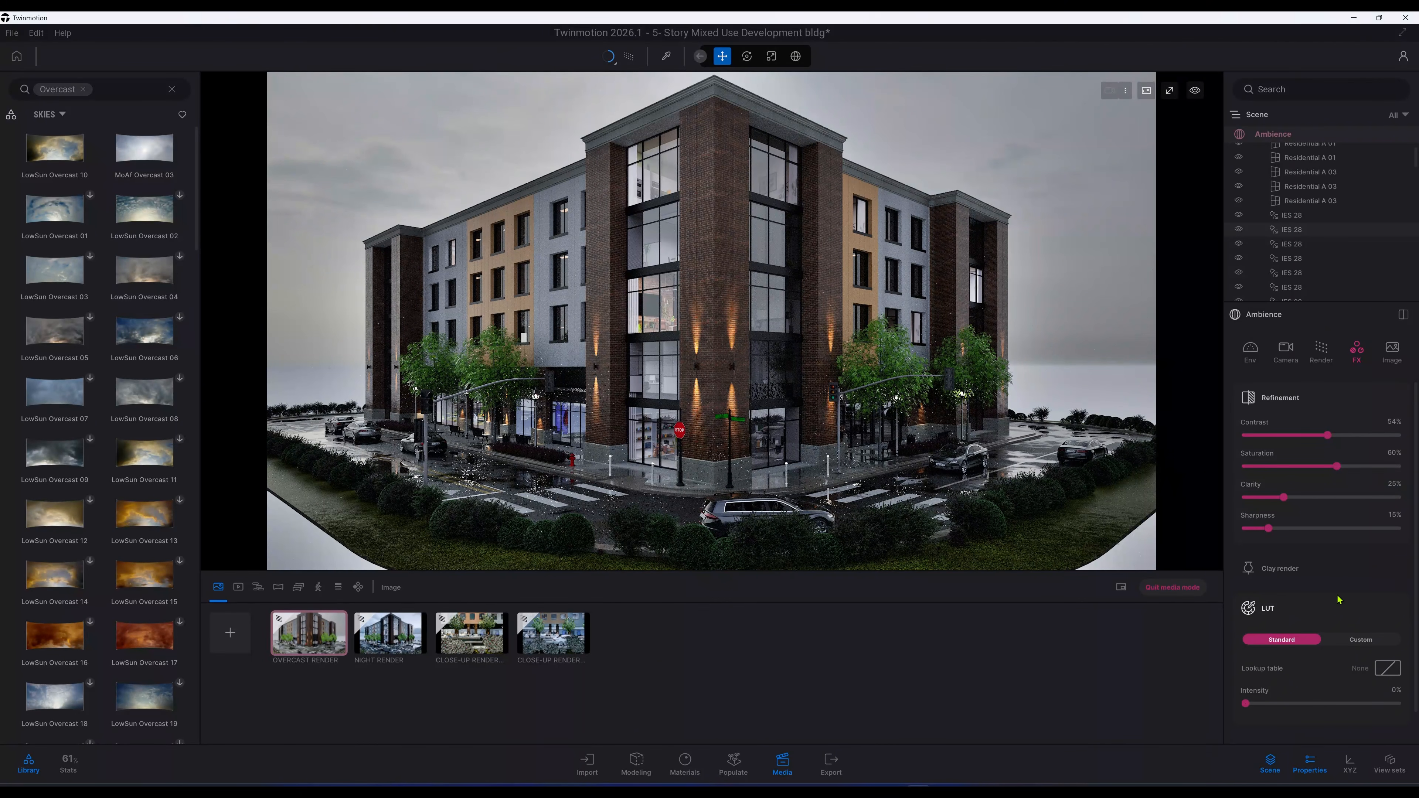
{"action": "scroll", "coordinate": [1339, 599], "scroll_direction": "down", "scroll_amount": 1}
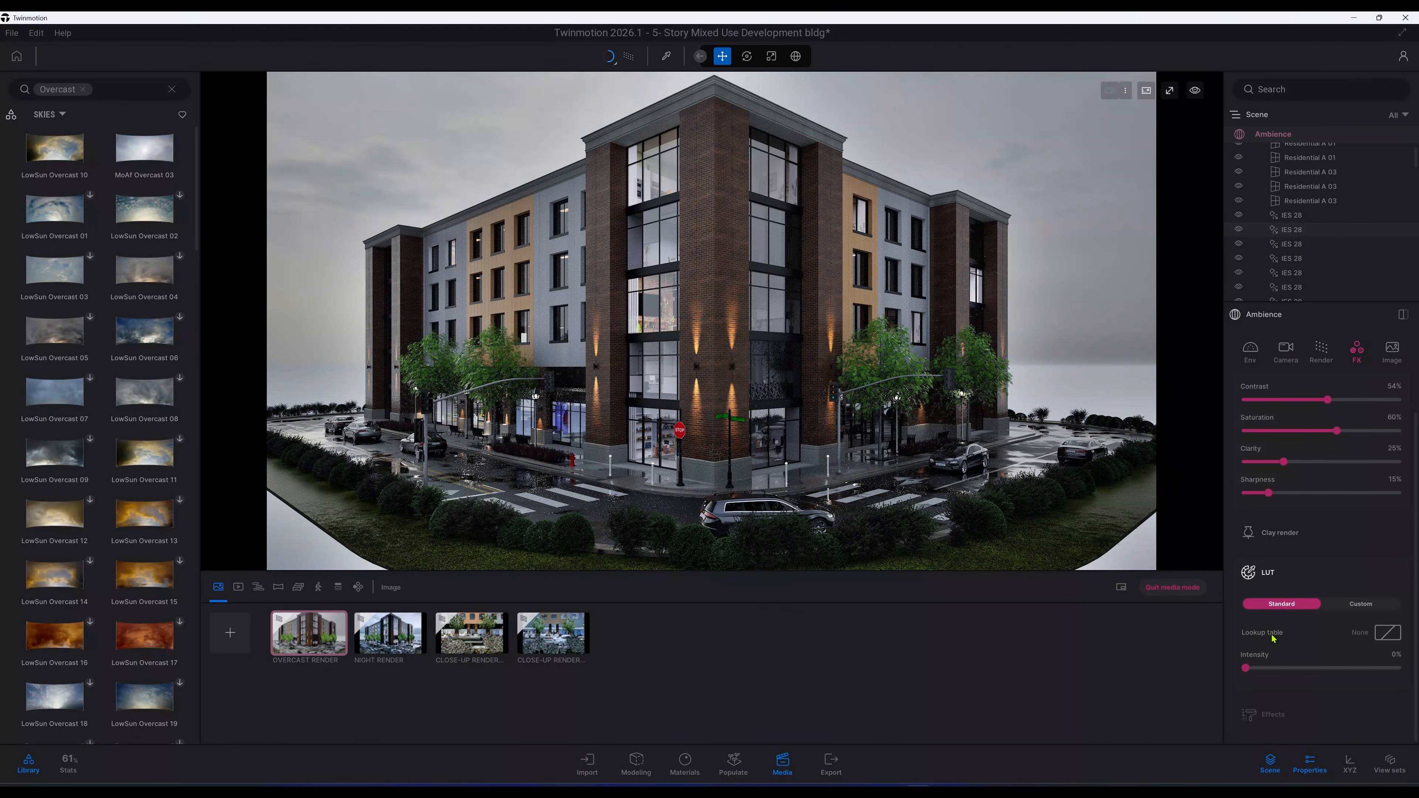
{"action": "left_click", "coordinate": [1386, 637]}
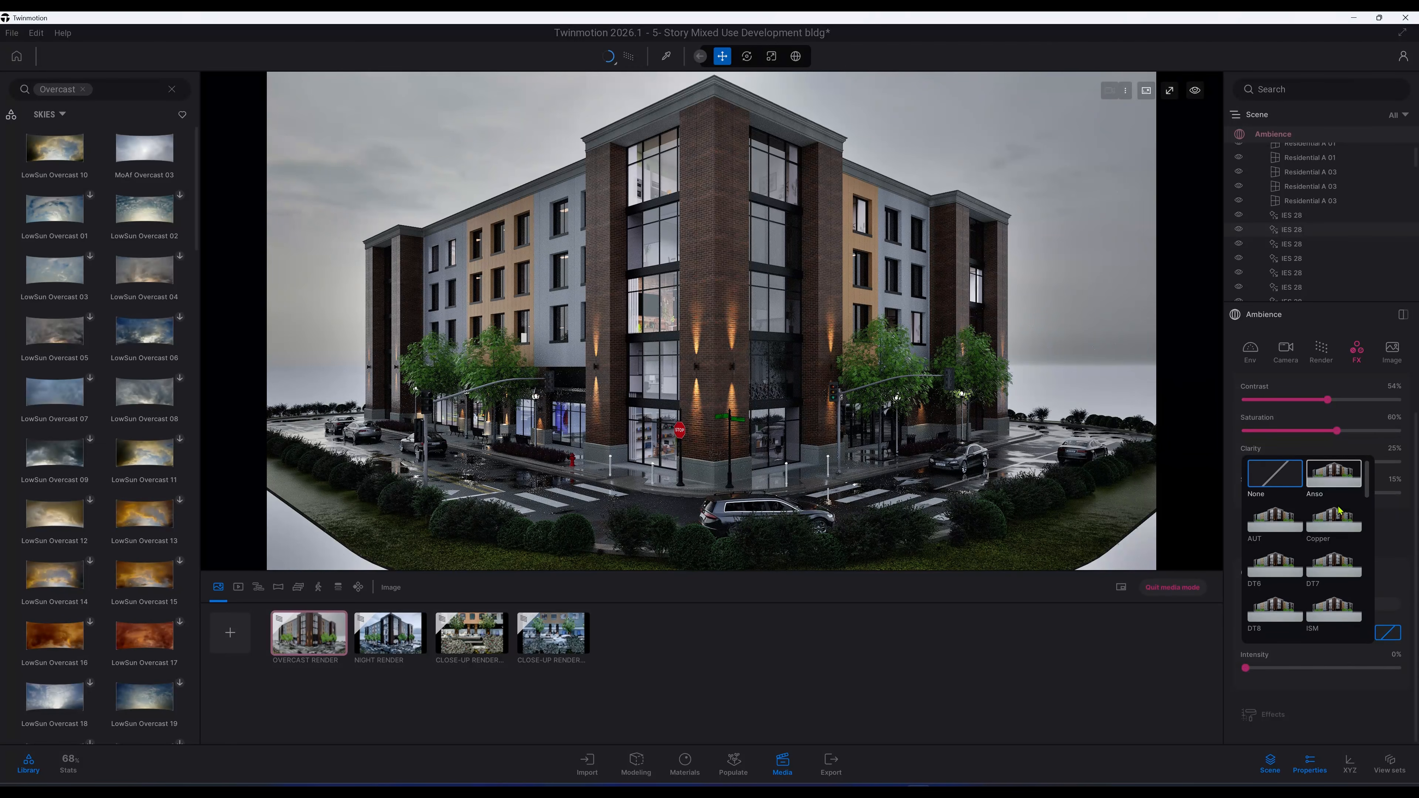
{"action": "scroll", "coordinate": [1339, 513], "scroll_direction": "down", "scroll_amount": 3}
{"action": "scroll", "coordinate": [1339, 513], "scroll_direction": "down", "scroll_amount": 5}
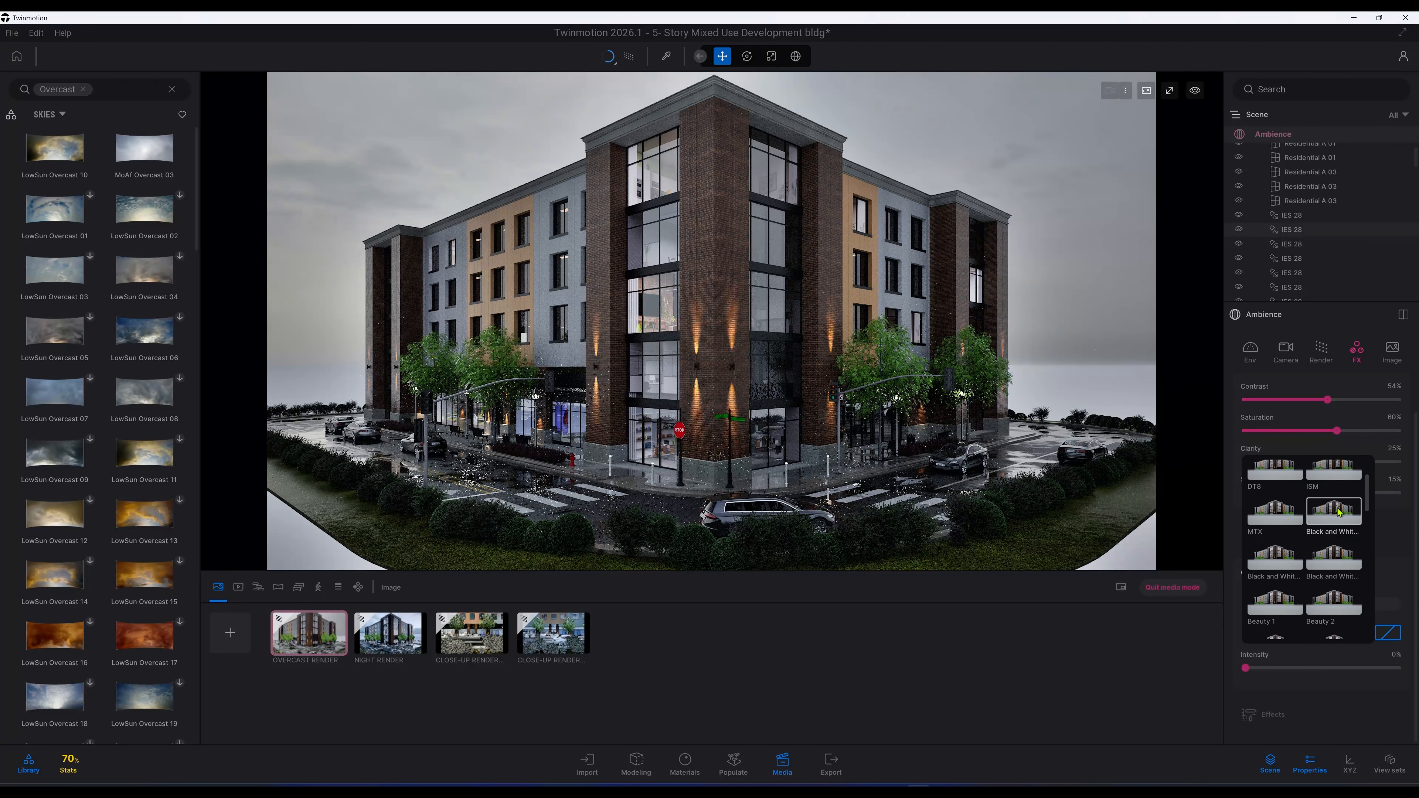
{"action": "scroll", "coordinate": [1338, 512], "scroll_direction": "down", "scroll_amount": 8}
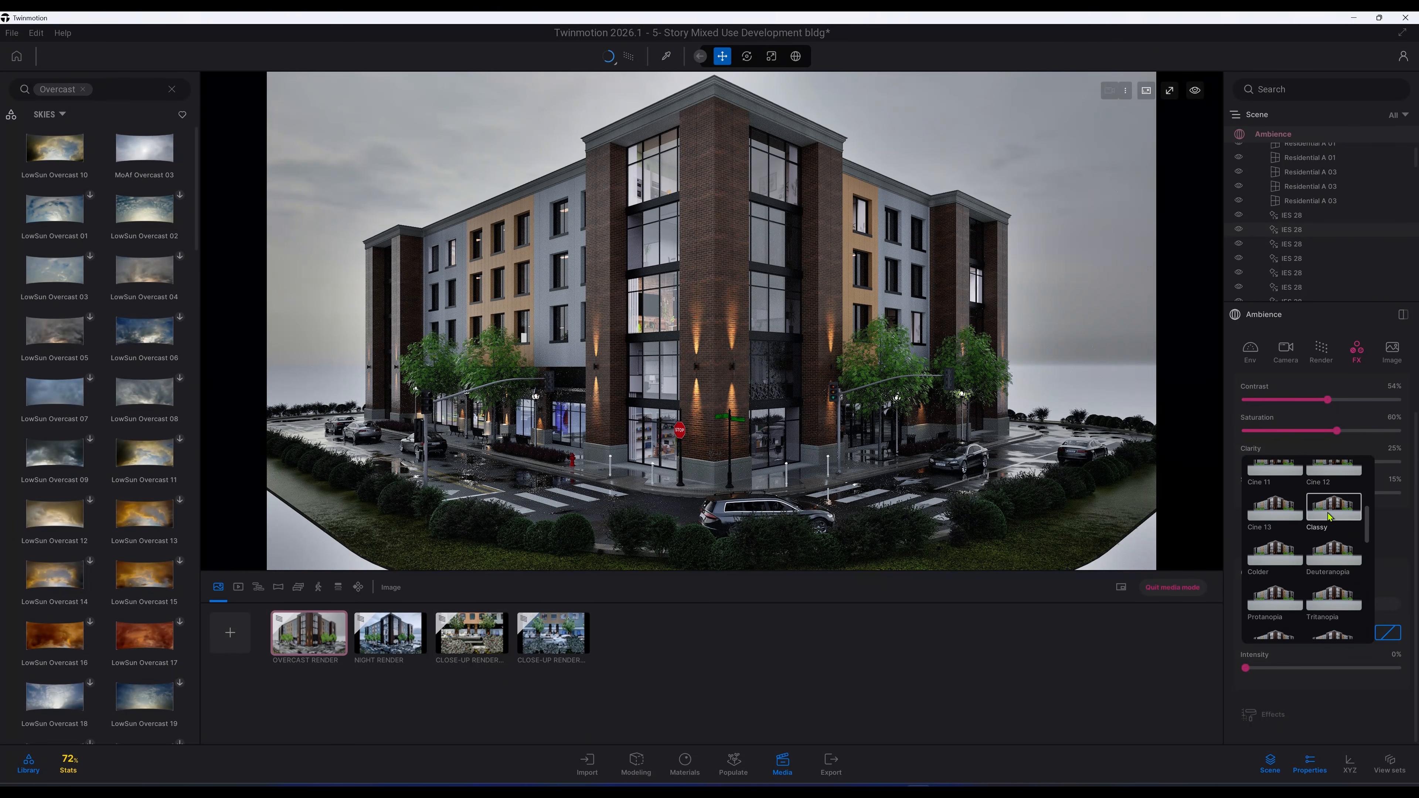
{"action": "left_click", "coordinate": [1331, 516]}
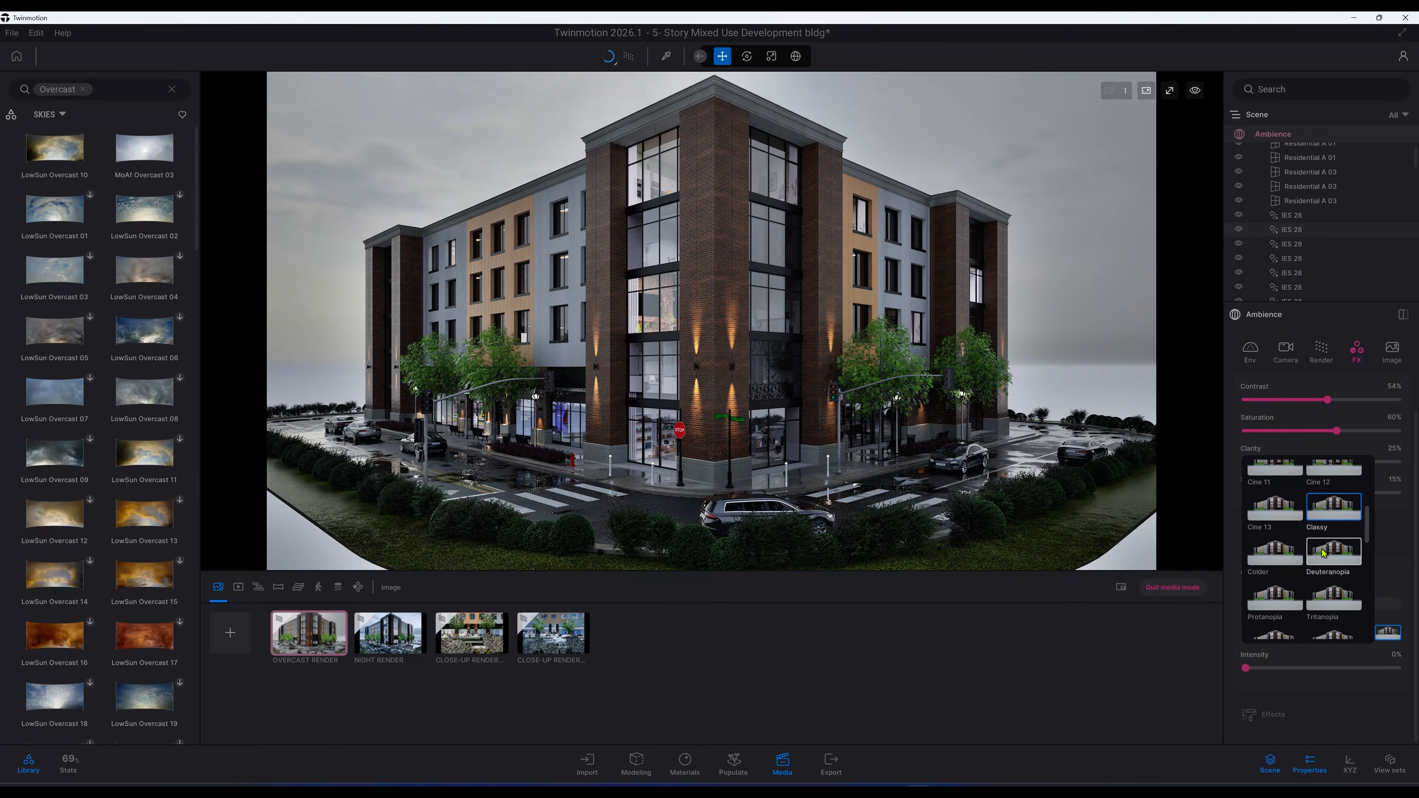
{"action": "left_click", "coordinate": [1341, 580]}
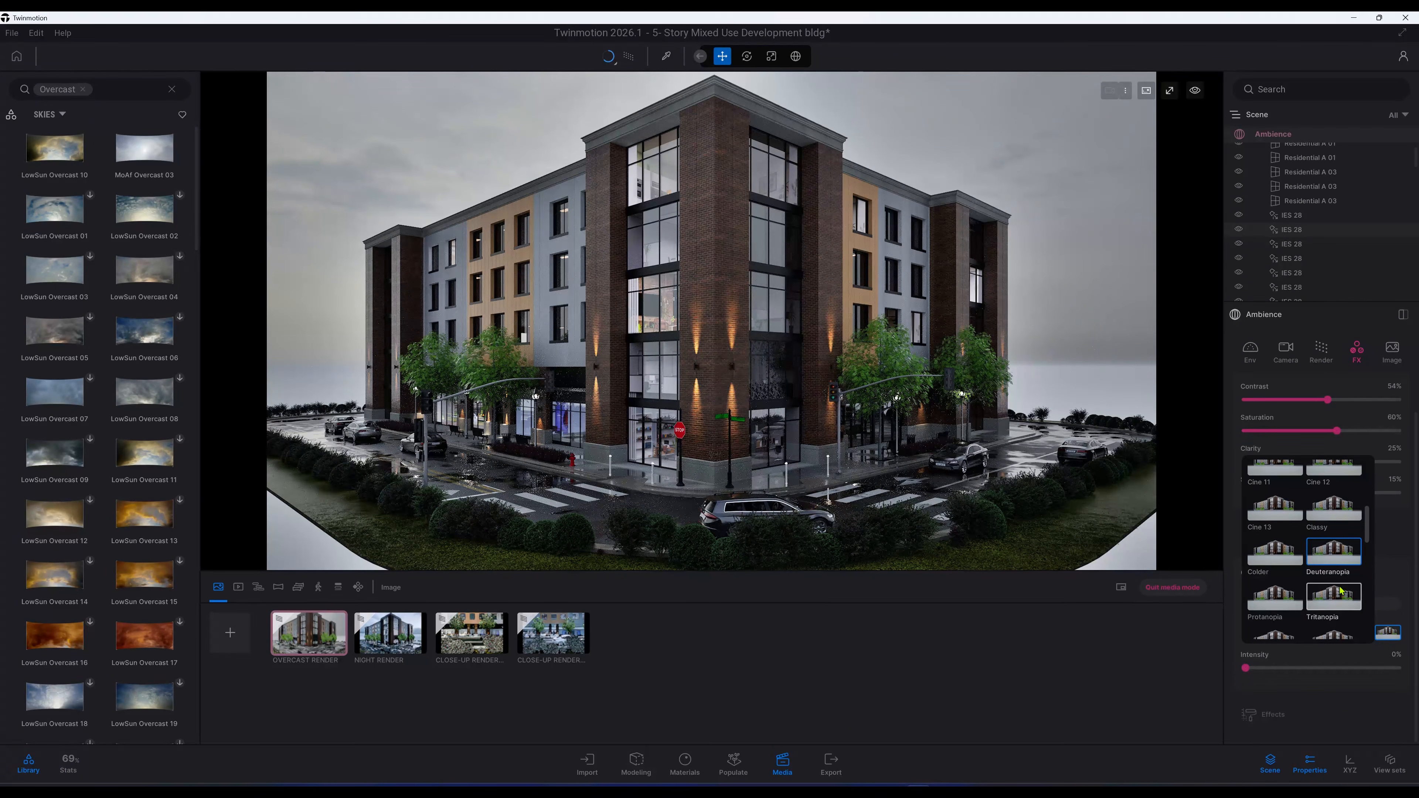
{"action": "scroll", "coordinate": [1340, 592], "scroll_direction": "down", "scroll_amount": 1}
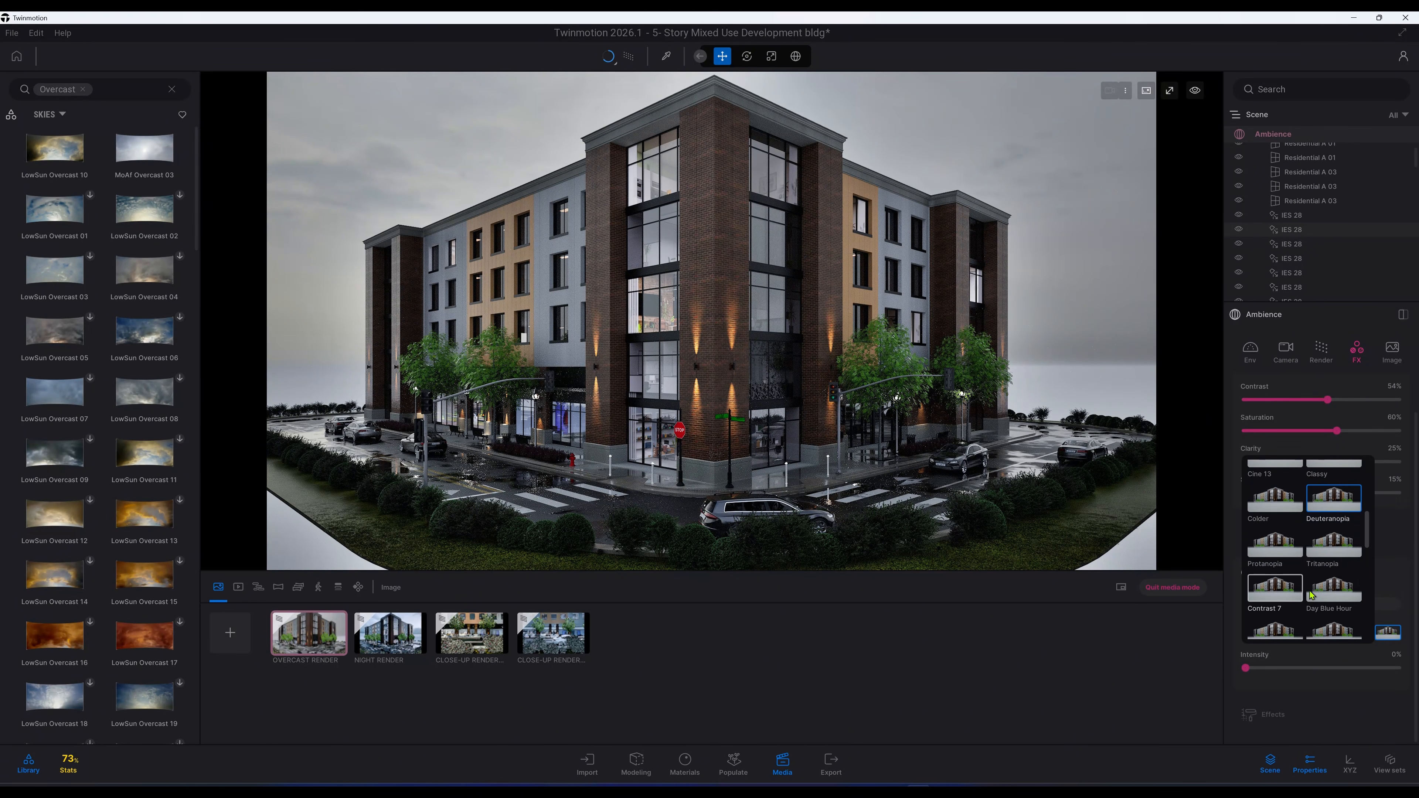
{"action": "left_click", "coordinate": [1326, 593]}
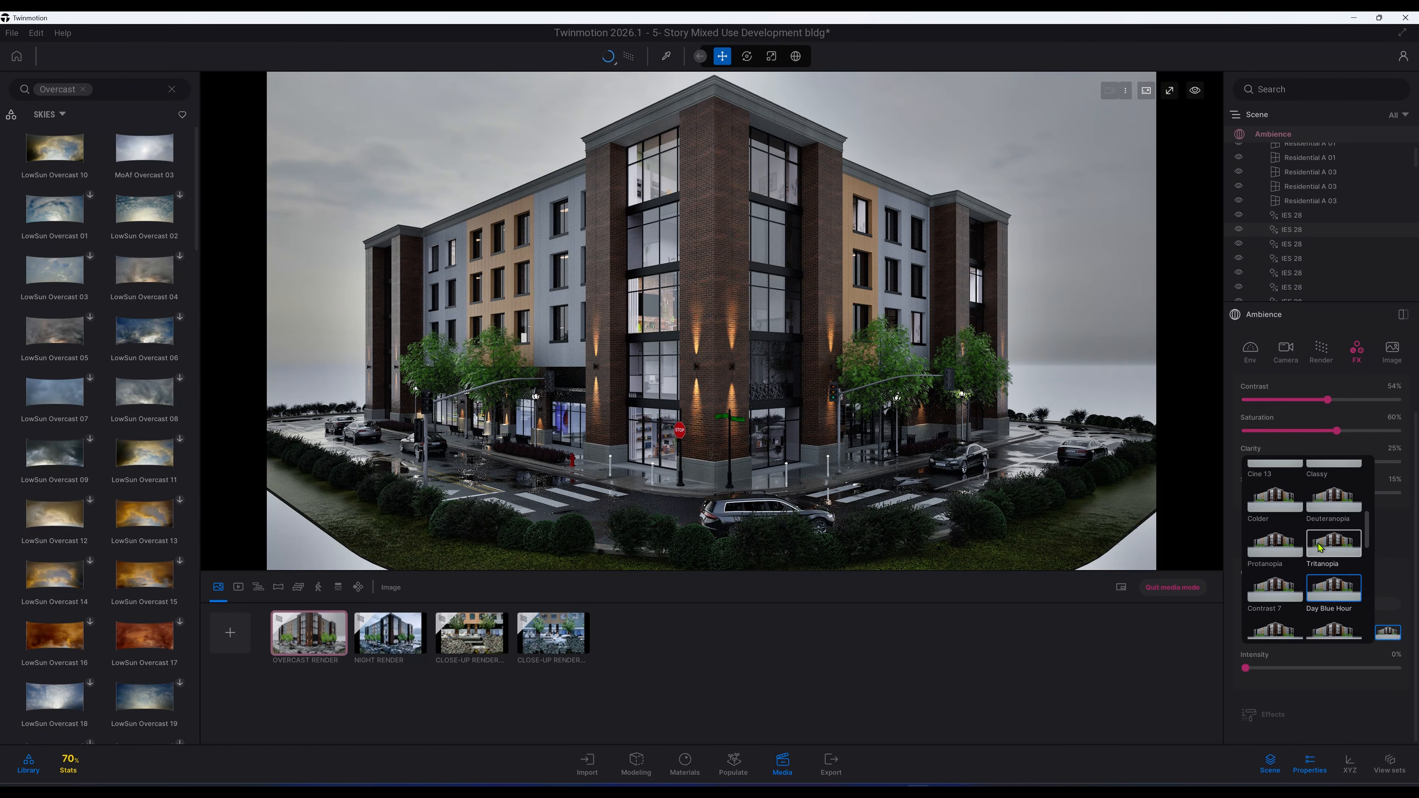
{"action": "scroll", "coordinate": [1337, 553], "scroll_direction": "down", "scroll_amount": 2}
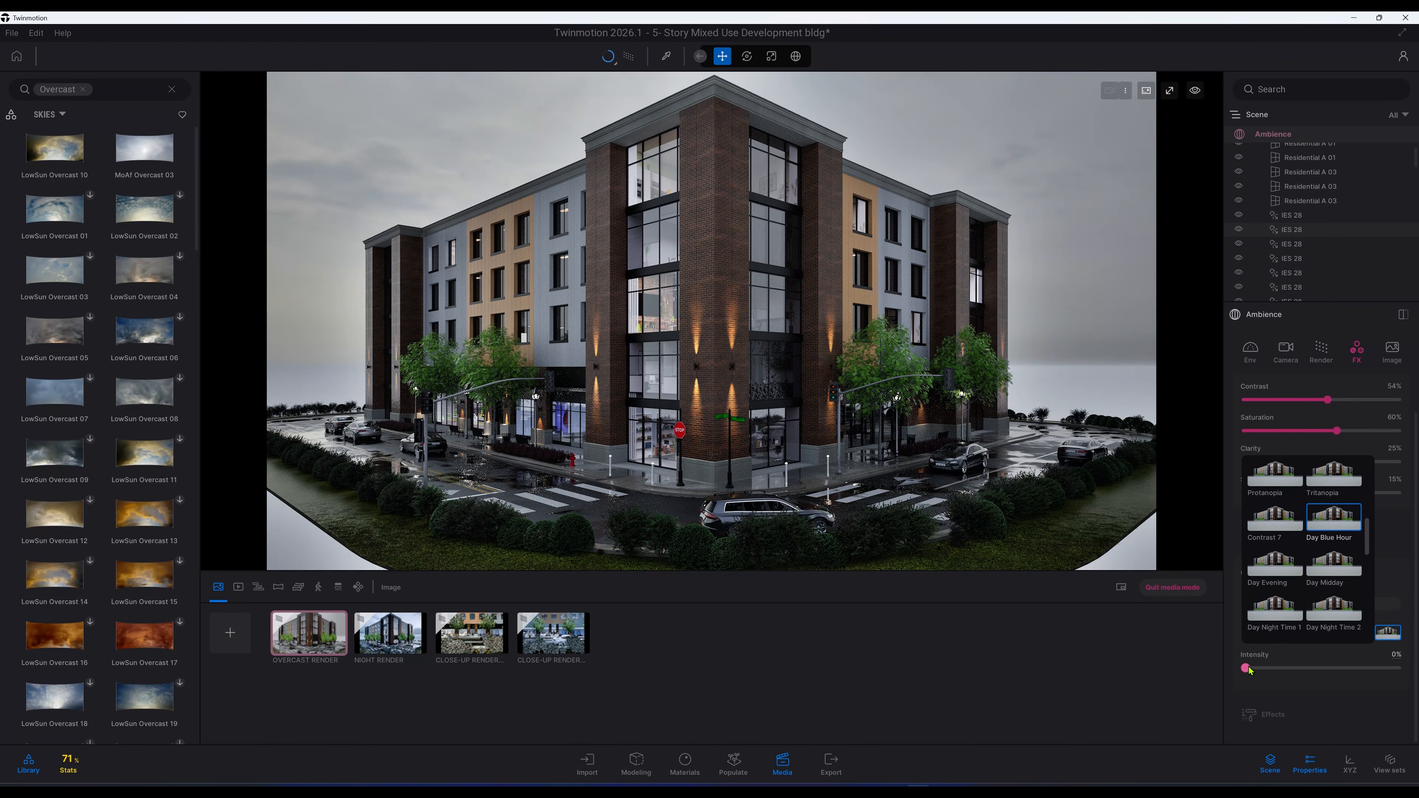
{"action": "left_click", "coordinate": [1274, 665]}
{"action": "left_click_drag", "start_coordinate": [1246, 668], "coordinate": [1399, 672]}
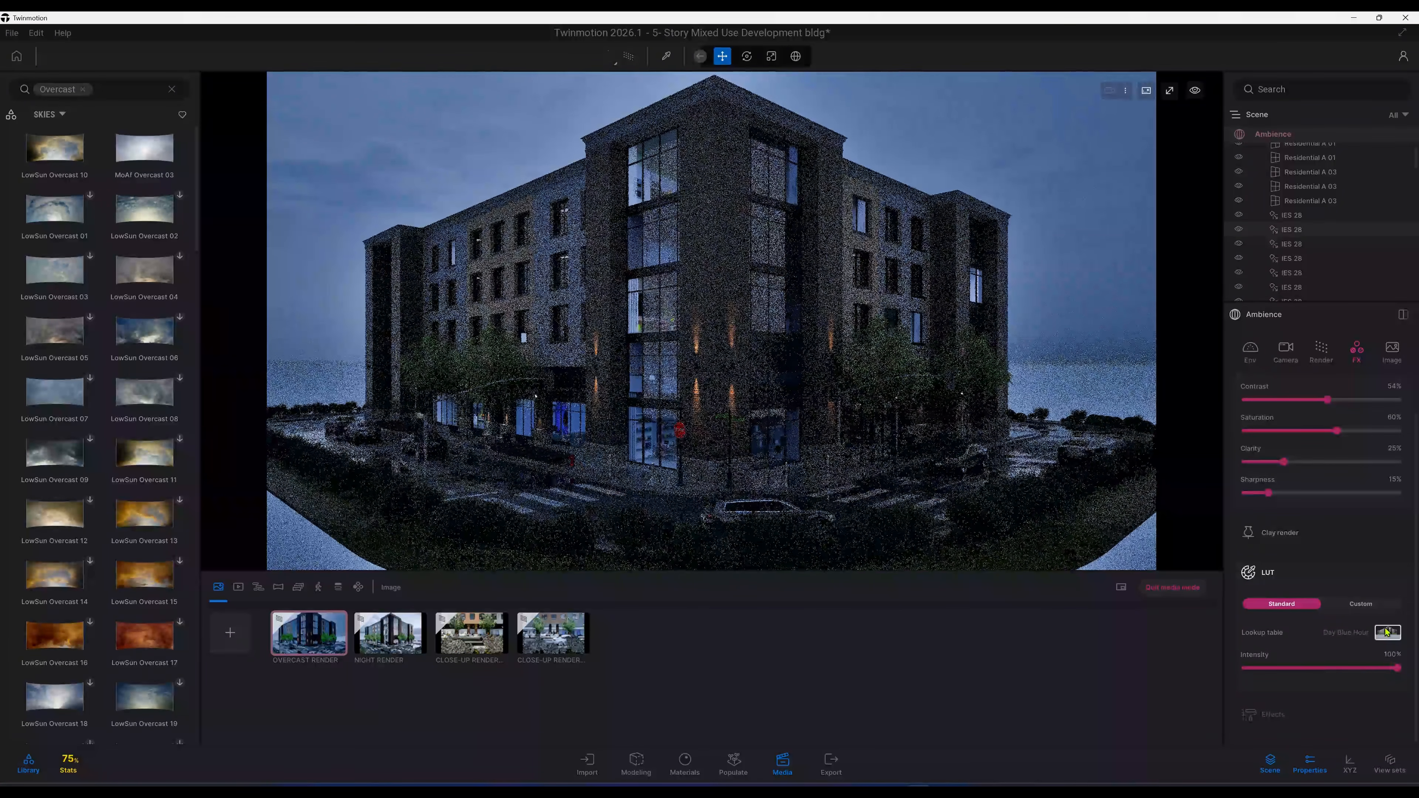
Step: Preview several lookup tables in turn, including DT6, DT7, ISM and Bright
{"action": "left_click", "coordinate": [1388, 632]}
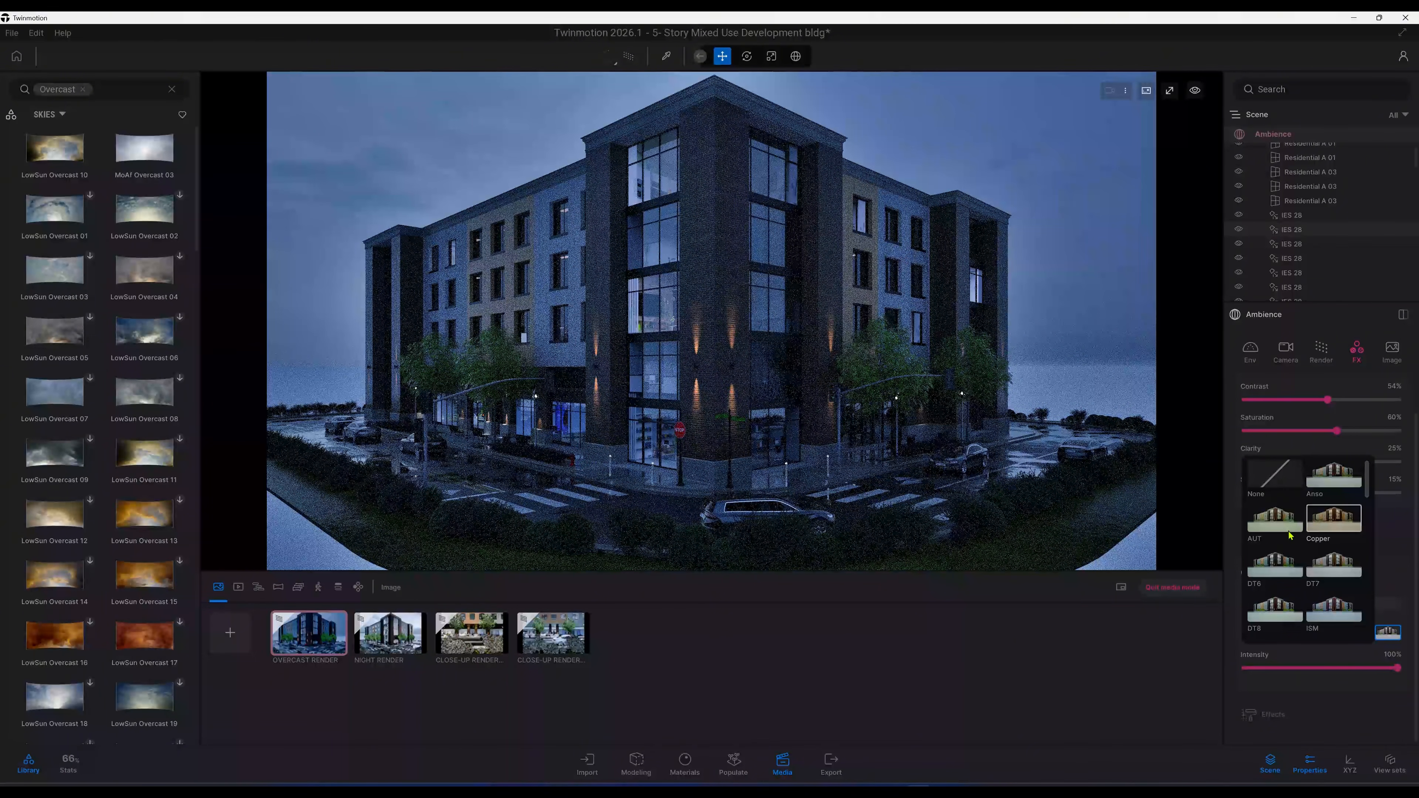
{"action": "left_click", "coordinate": [1273, 567]}
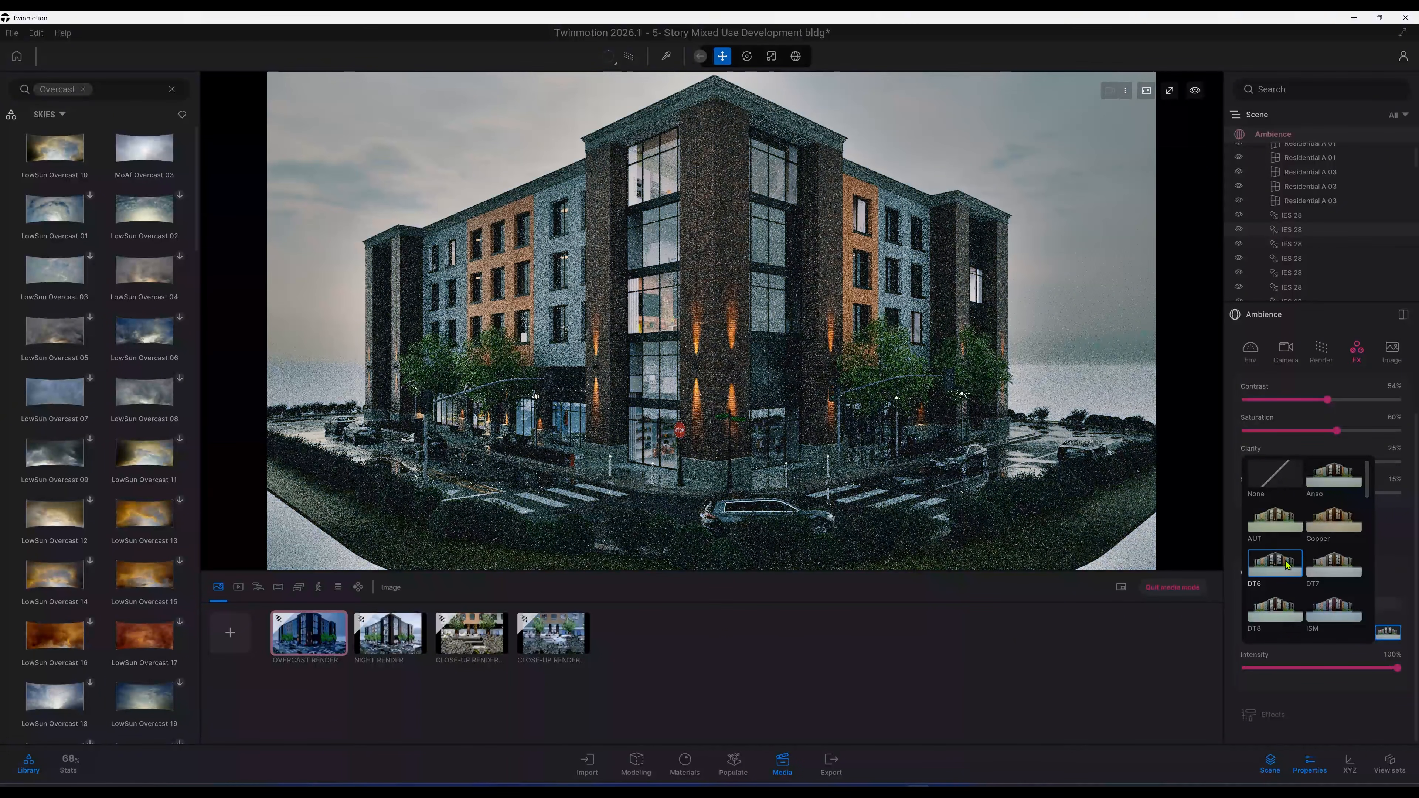
{"action": "left_click", "coordinate": [1342, 569]}
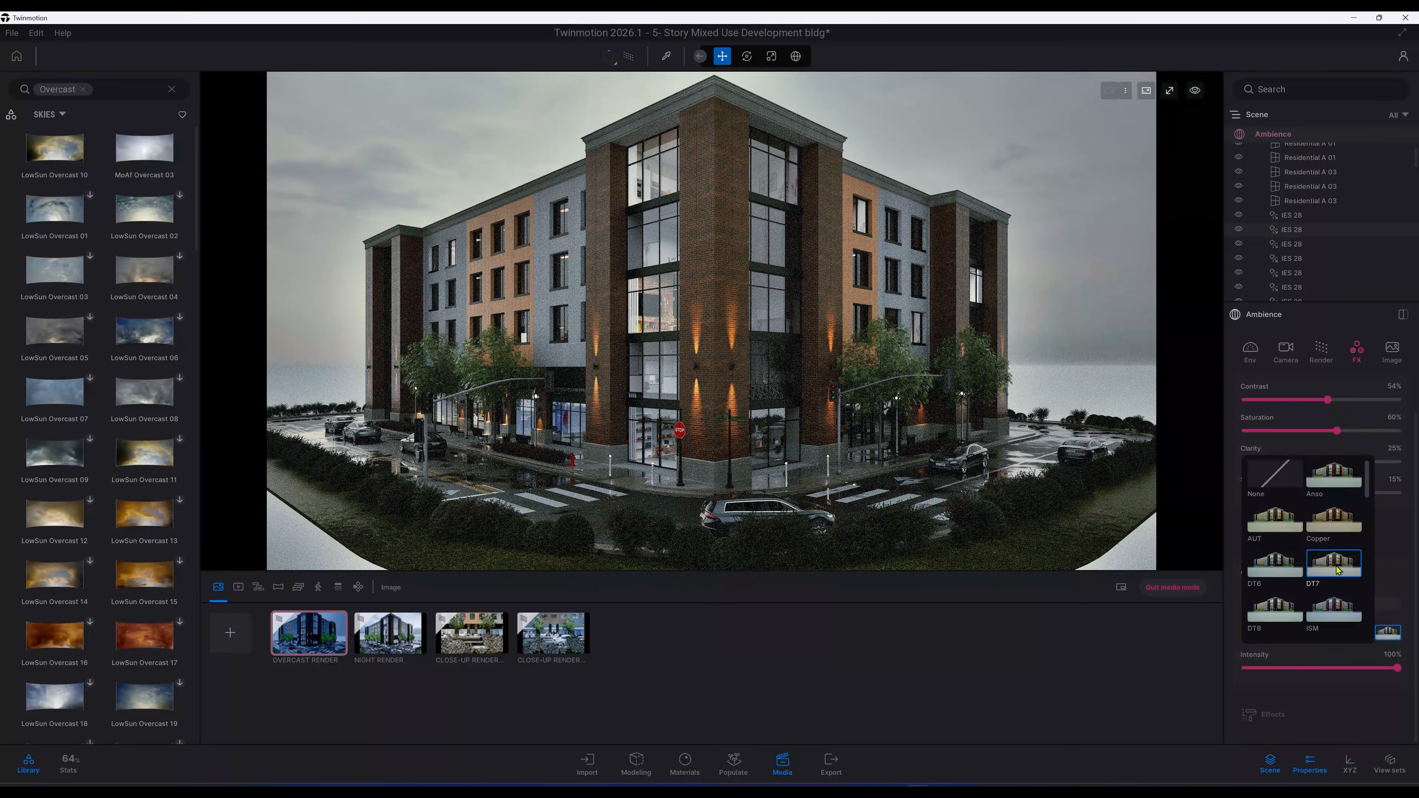
{"action": "scroll", "coordinate": [1335, 565], "scroll_direction": "down", "scroll_amount": 2}
{"action": "left_click", "coordinate": [1321, 555]}
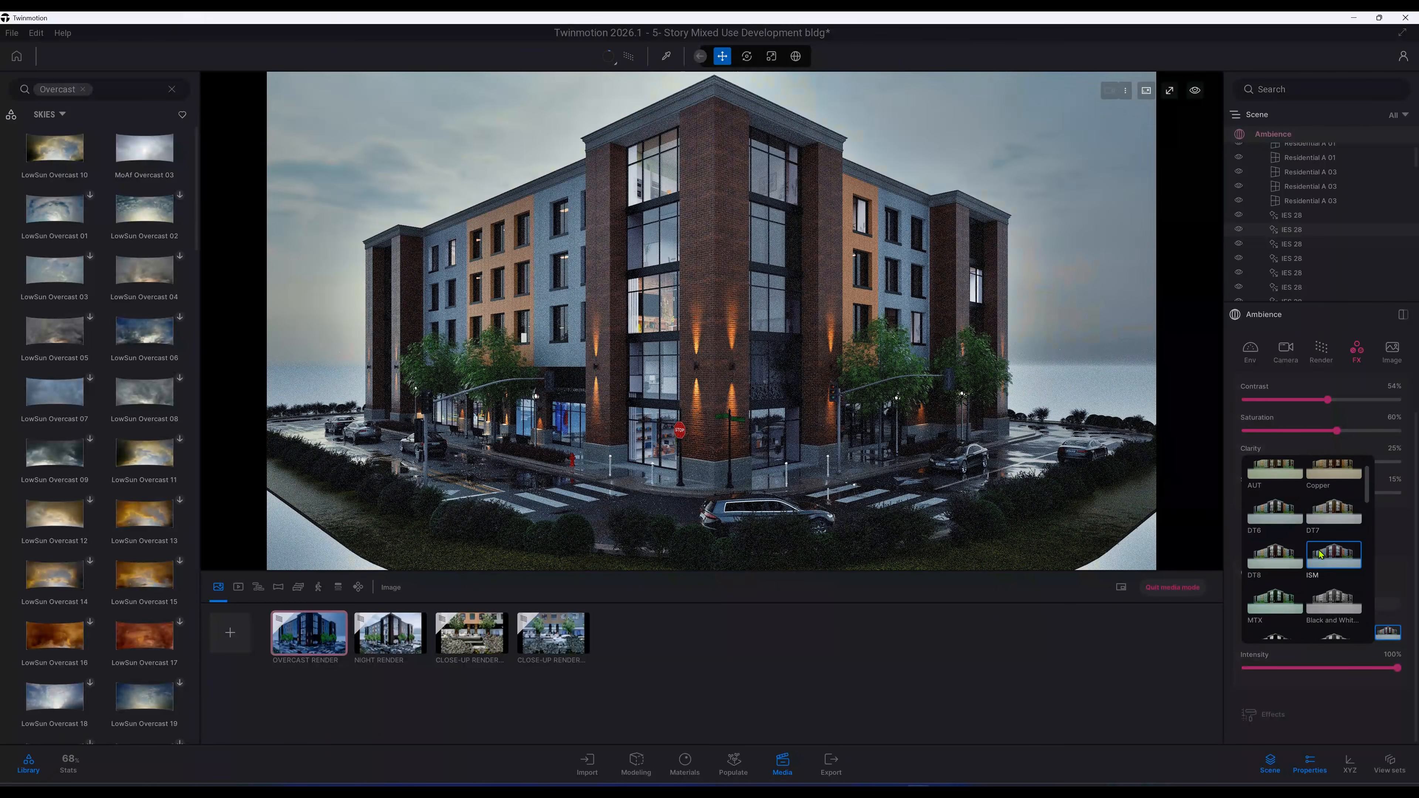
{"action": "scroll", "coordinate": [1321, 555], "scroll_direction": "down", "scroll_amount": 2}
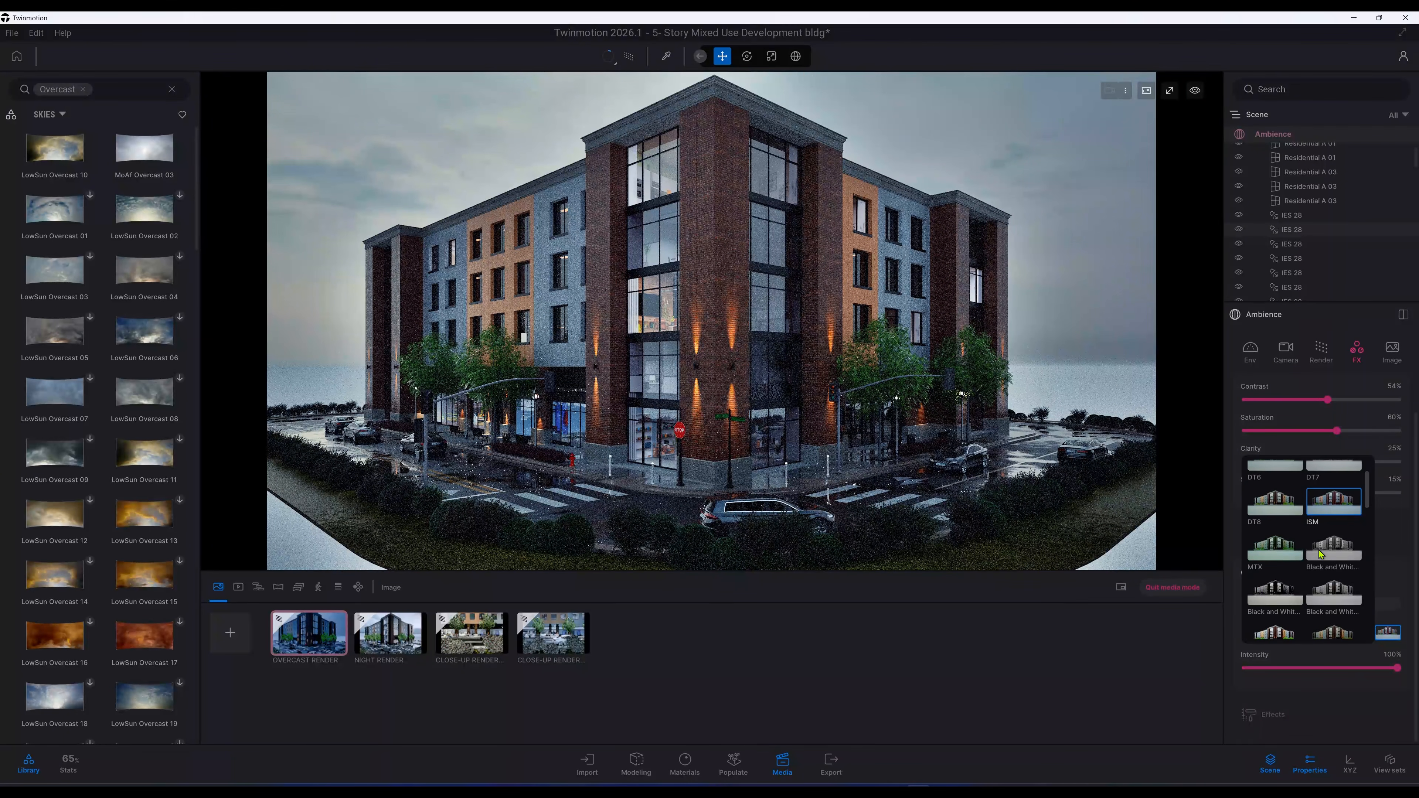
{"action": "scroll", "coordinate": [1319, 553], "scroll_direction": "down", "scroll_amount": 5}
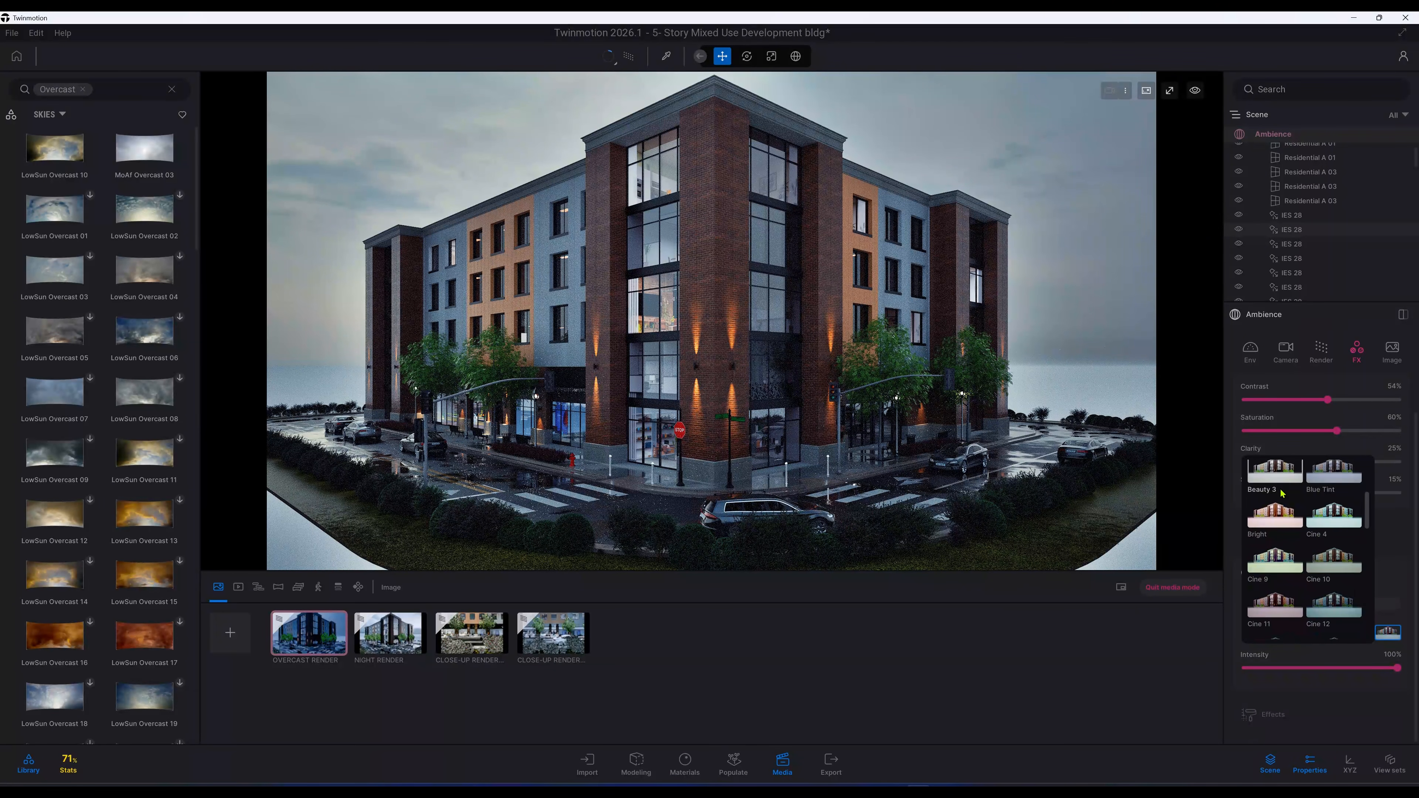
{"action": "left_click", "coordinate": [1282, 491]}
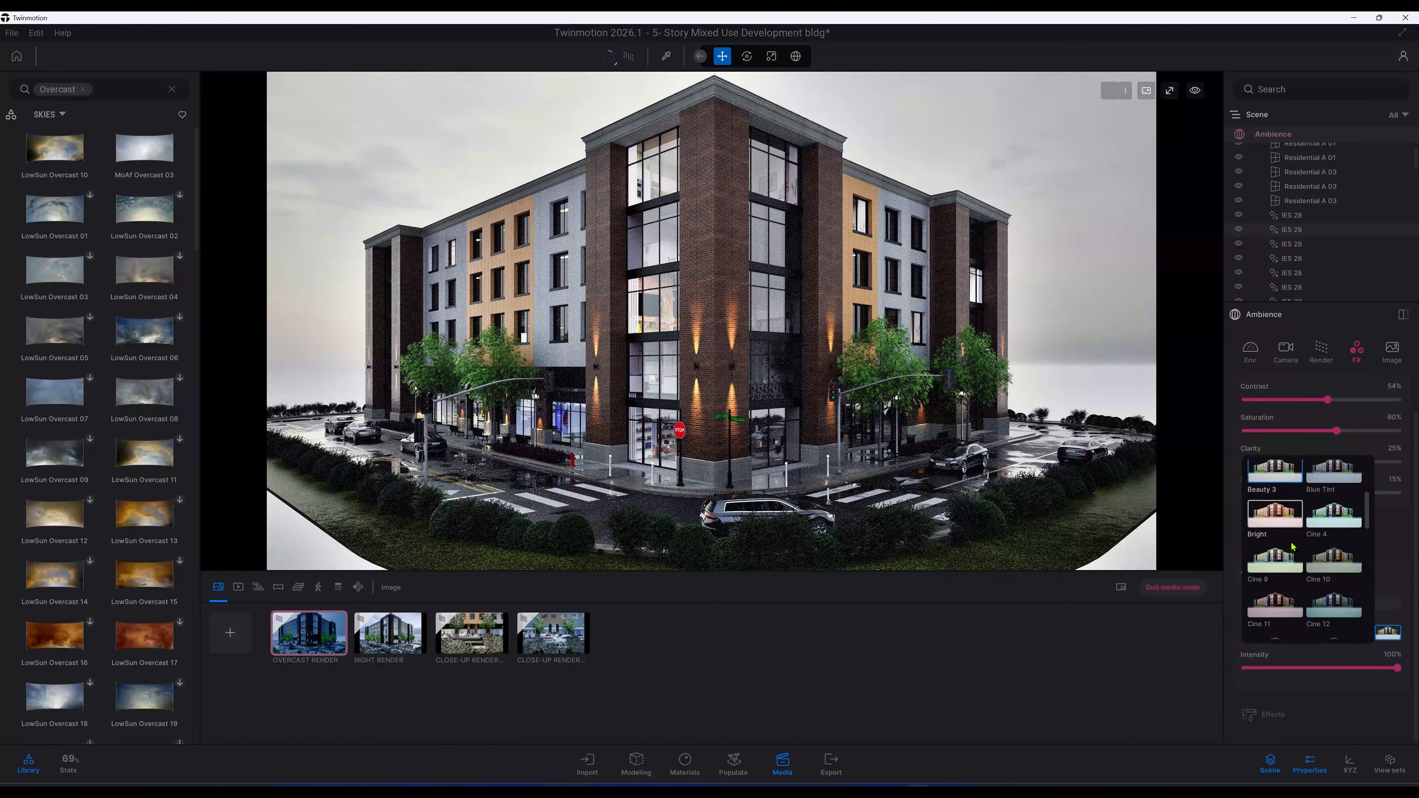
Step: Browse further down the lookup table list and apply the Vice 4 lookup table
{"action": "scroll", "coordinate": [1293, 547], "scroll_direction": "down", "scroll_amount": 4}
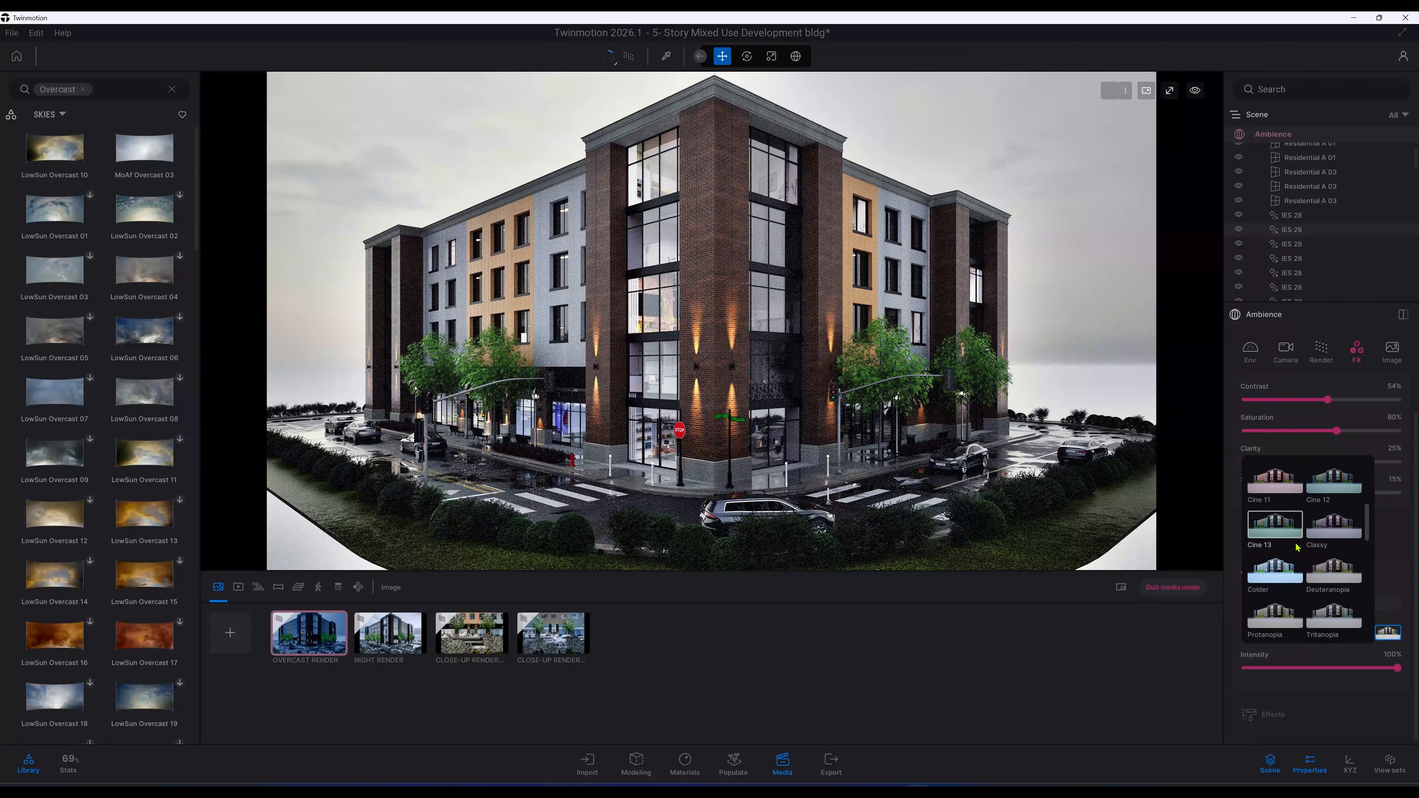
{"action": "scroll", "coordinate": [1297, 547], "scroll_direction": "down", "scroll_amount": 5}
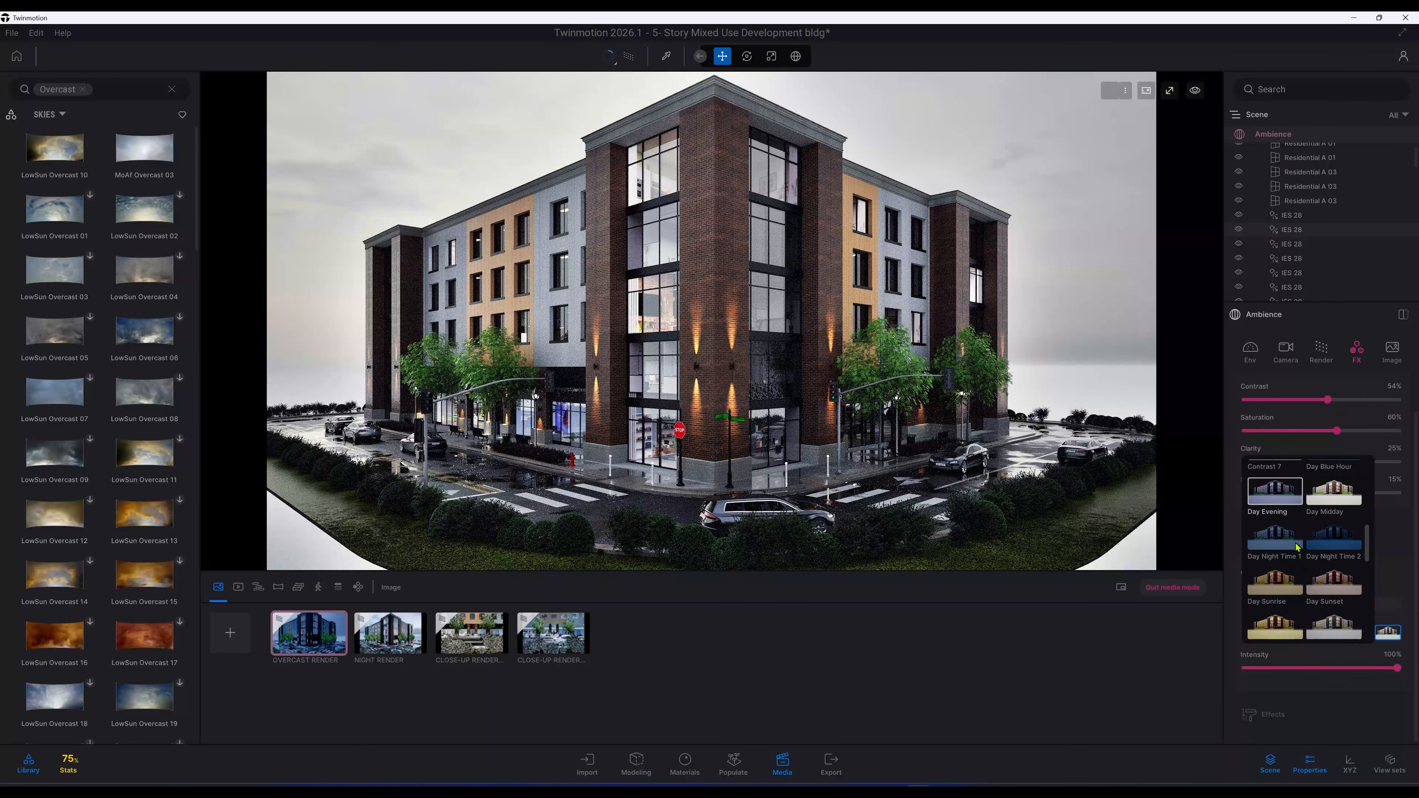
{"action": "scroll", "coordinate": [1297, 547], "scroll_direction": "down", "scroll_amount": 5}
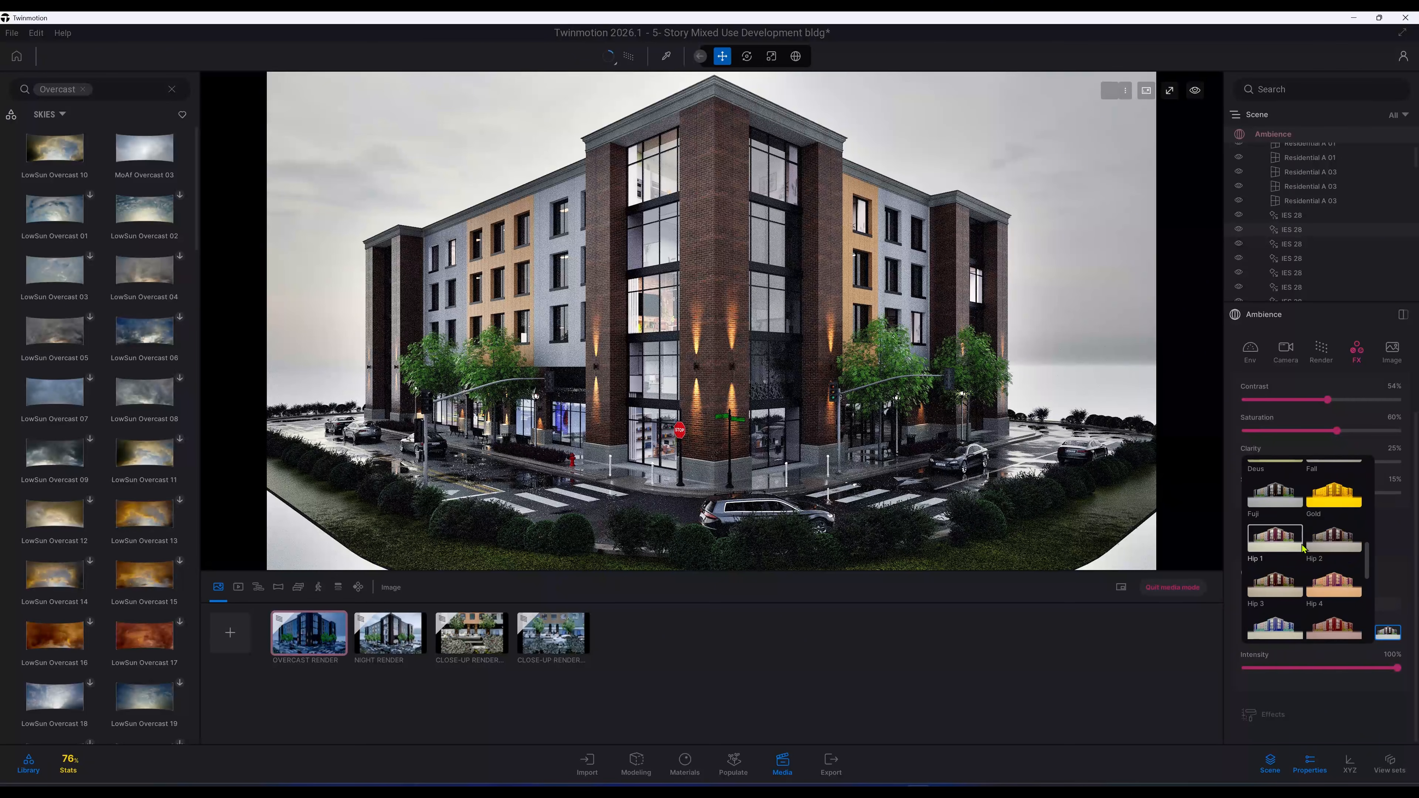
{"action": "scroll", "coordinate": [1303, 549], "scroll_direction": "down", "scroll_amount": 5}
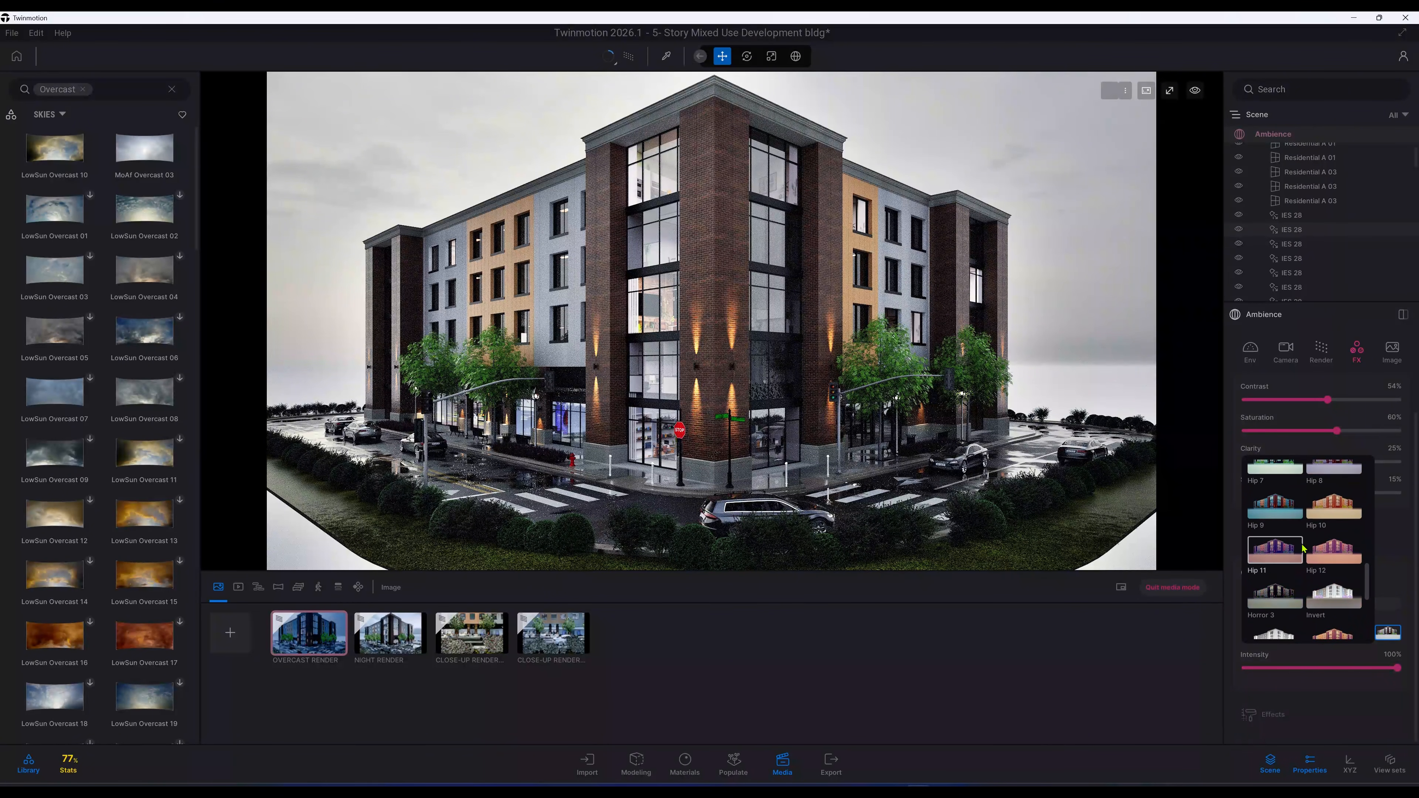
{"action": "scroll", "coordinate": [1302, 549], "scroll_direction": "down", "scroll_amount": 5}
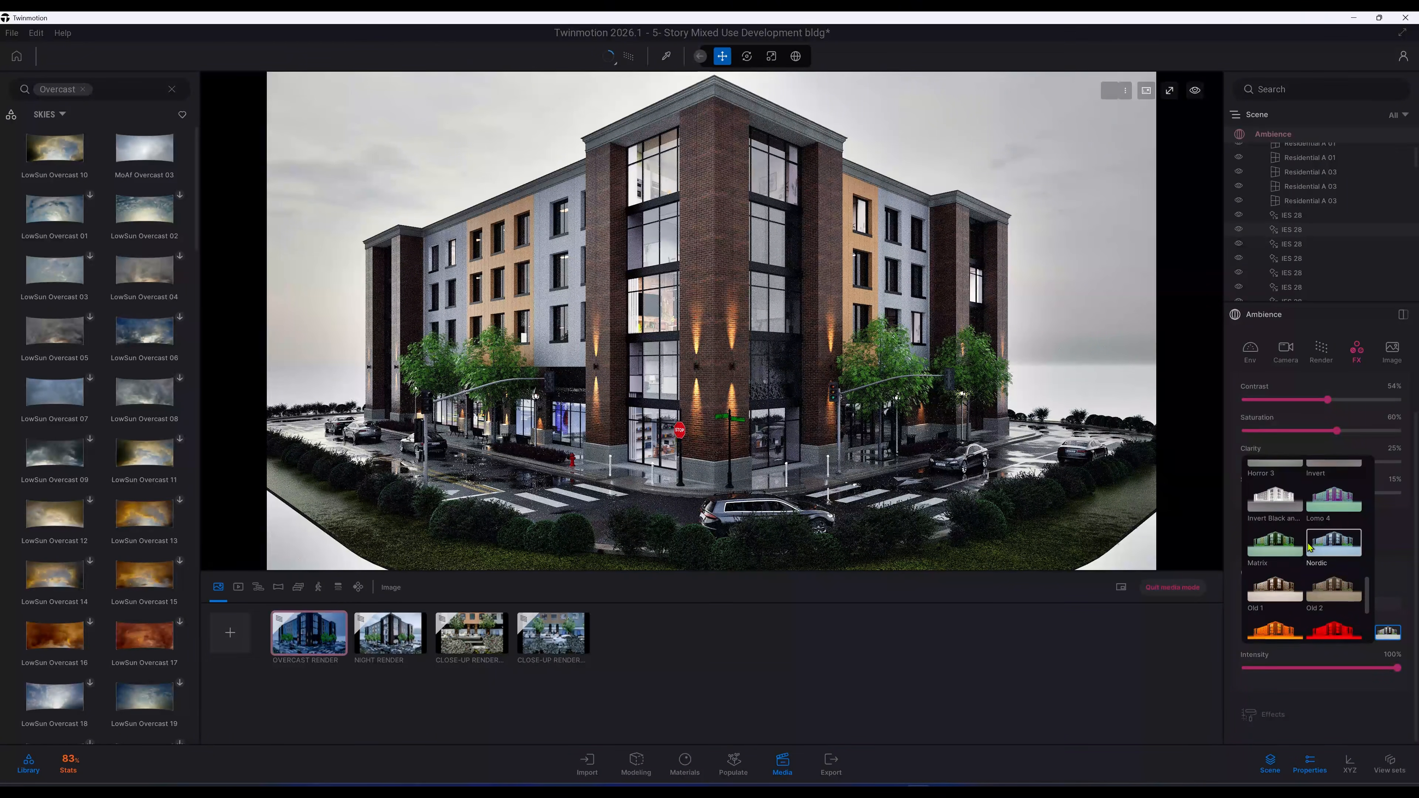
{"action": "scroll", "coordinate": [1310, 548], "scroll_direction": "down", "scroll_amount": 2}
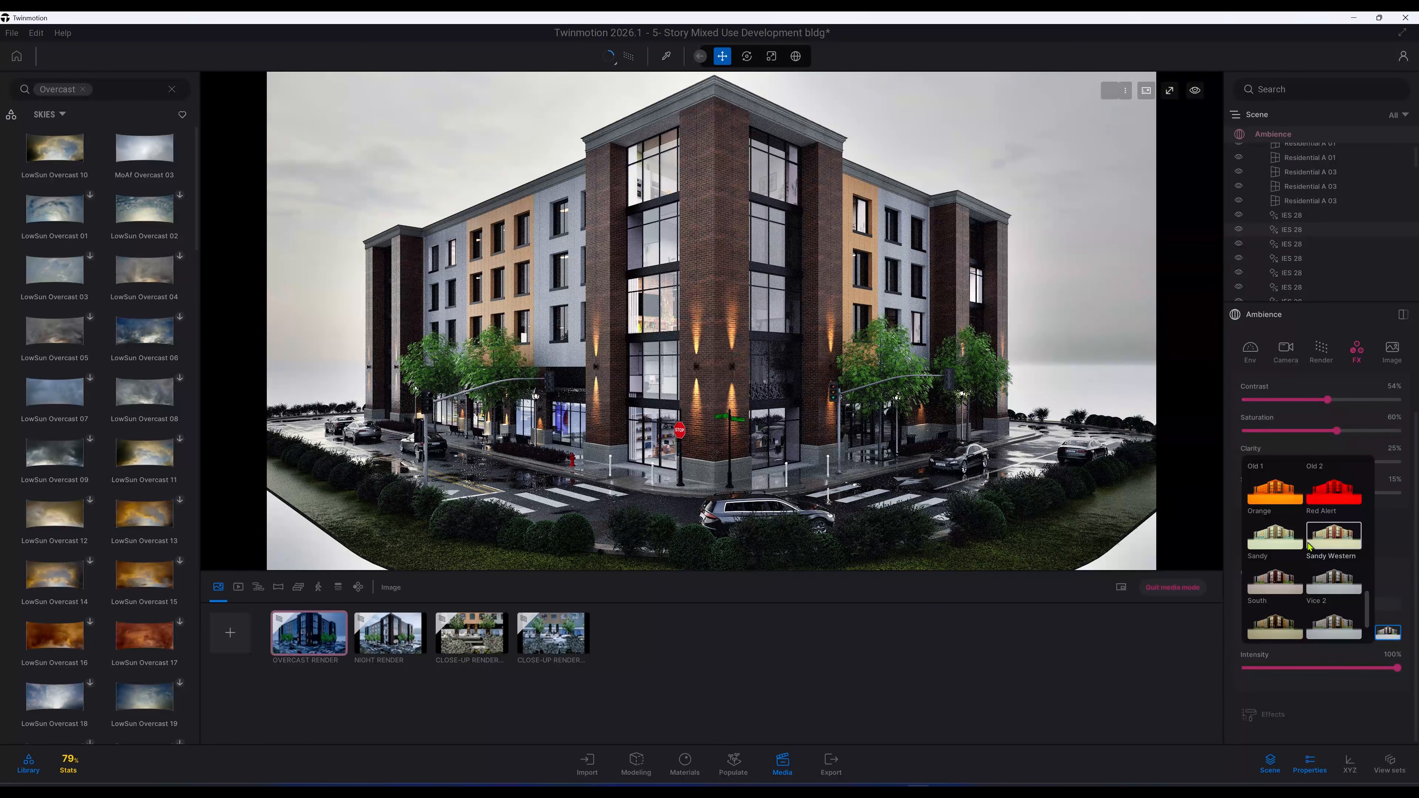
{"action": "scroll", "coordinate": [1305, 545], "scroll_direction": "down", "scroll_amount": 1}
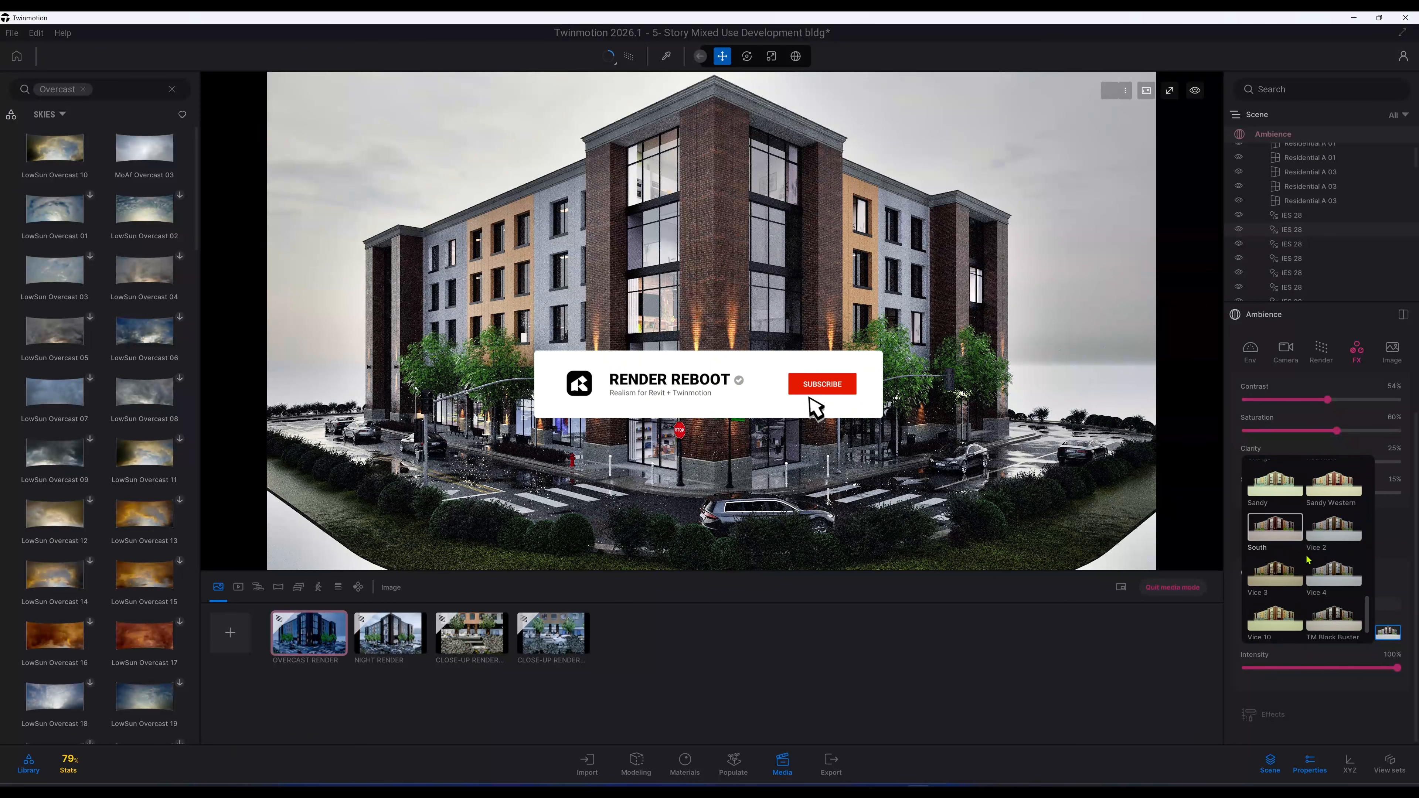
{"action": "left_click", "coordinate": [1323, 577]}
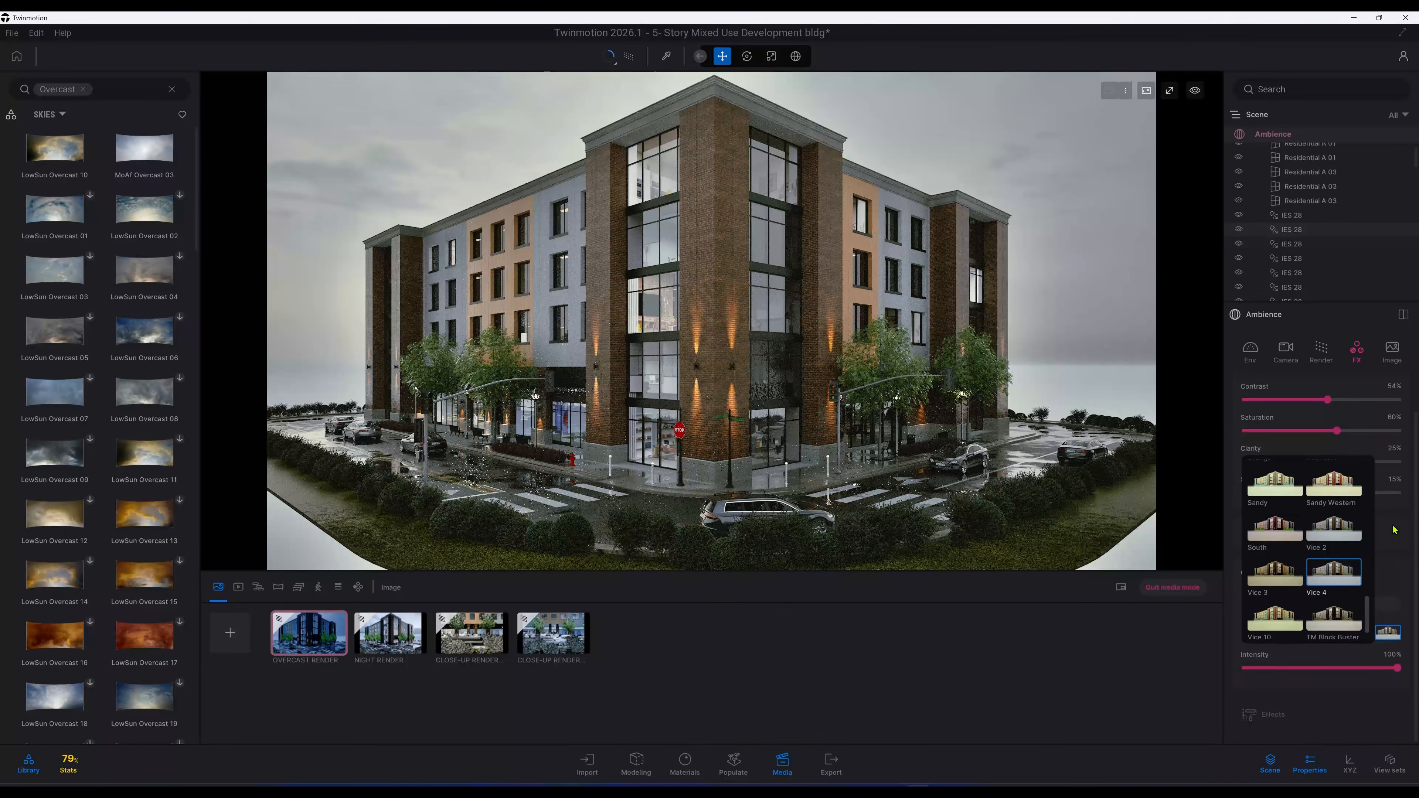
{"action": "left_click", "coordinate": [1392, 529]}
{"action": "left_click", "coordinate": [1356, 534]}
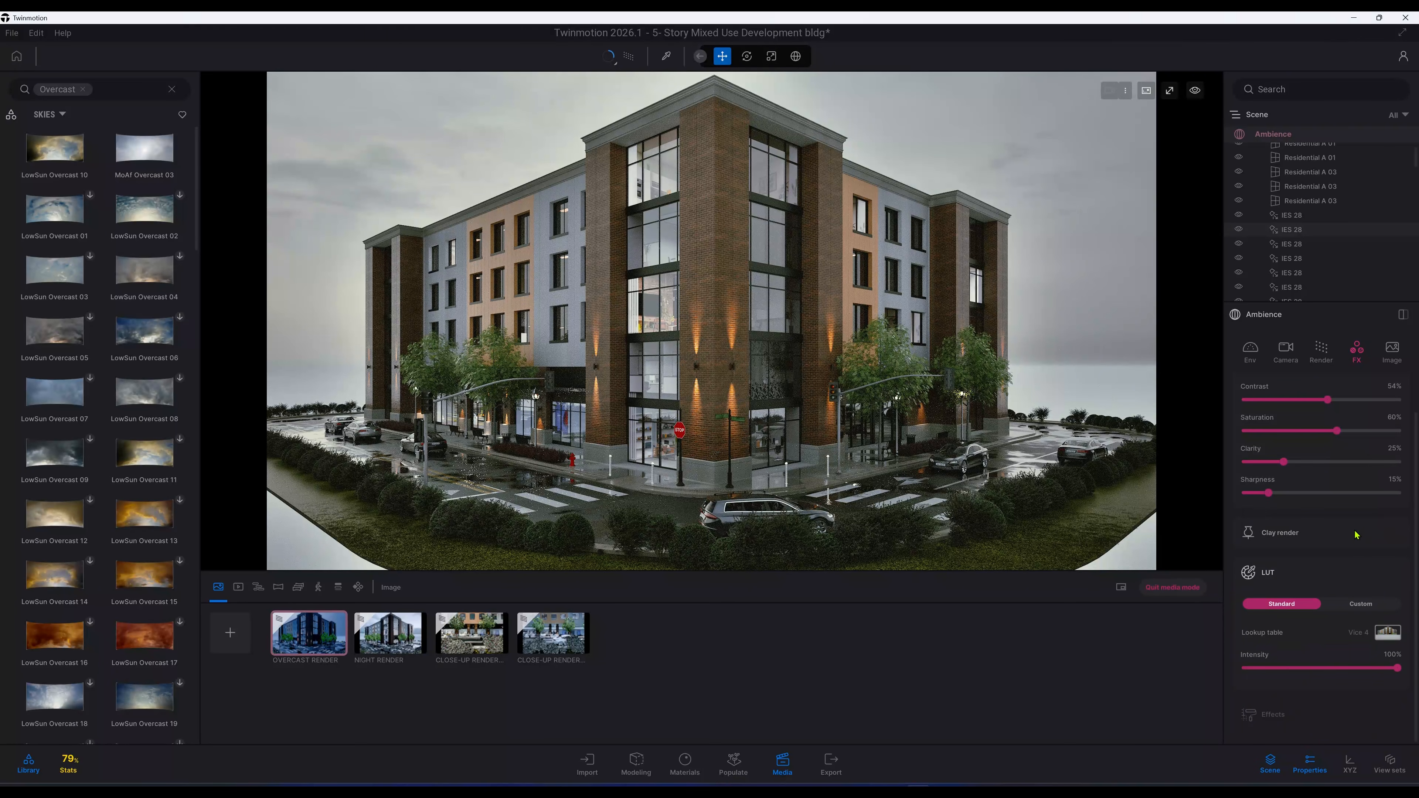
Step: In the Image settings, set the output size to 4K UHD 3840x2160
{"action": "left_click", "coordinate": [1393, 365]}
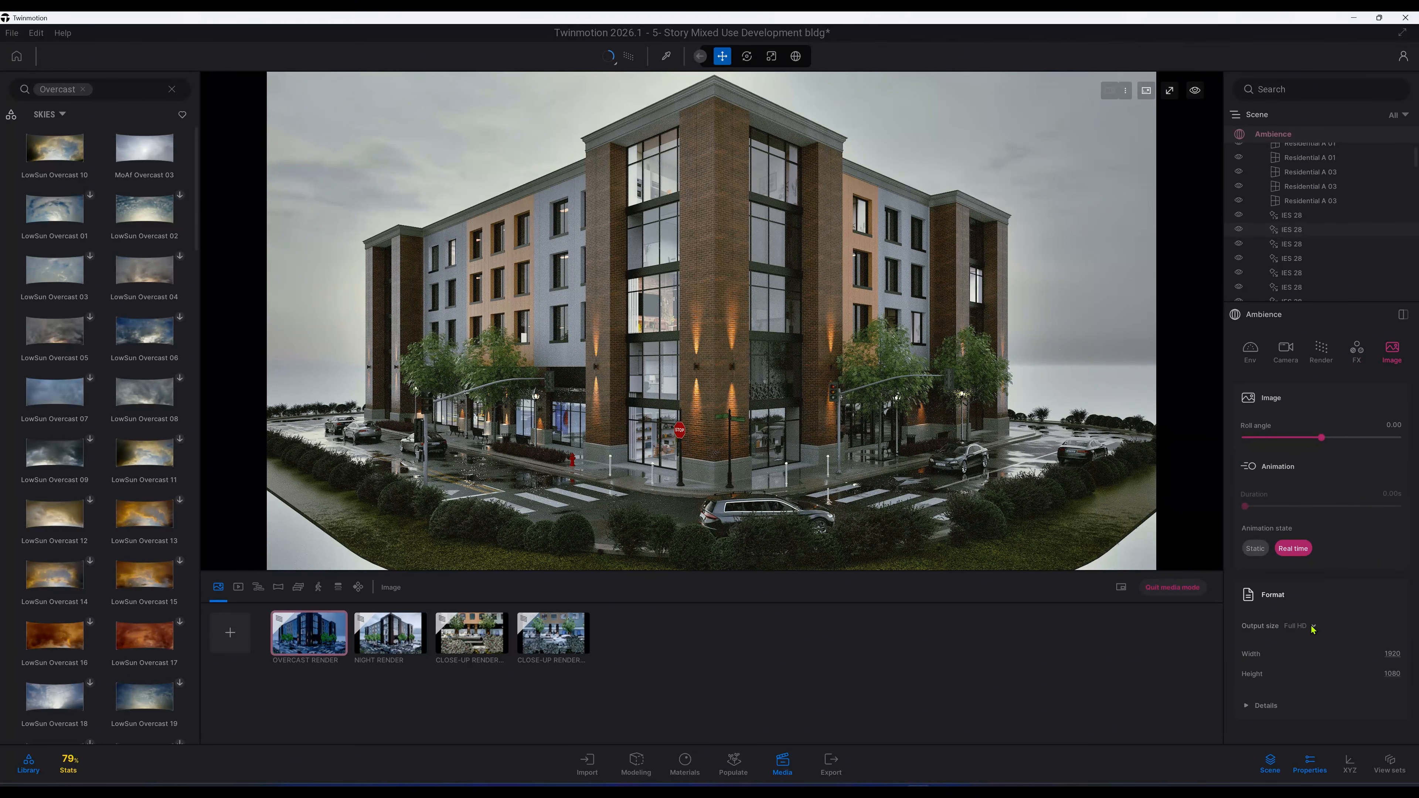
{"action": "left_click", "coordinate": [1264, 706]}
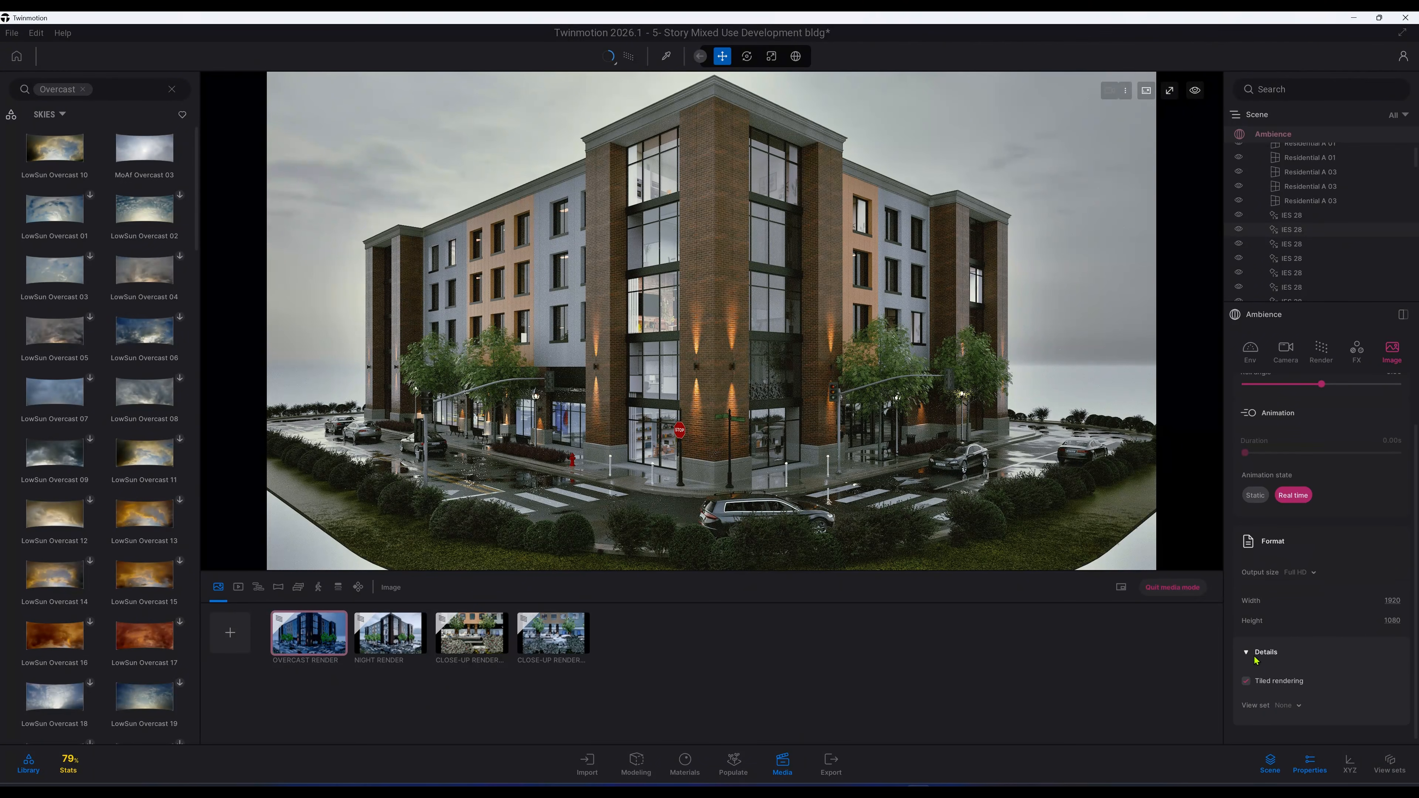
{"action": "left_click", "coordinate": [1257, 658]}
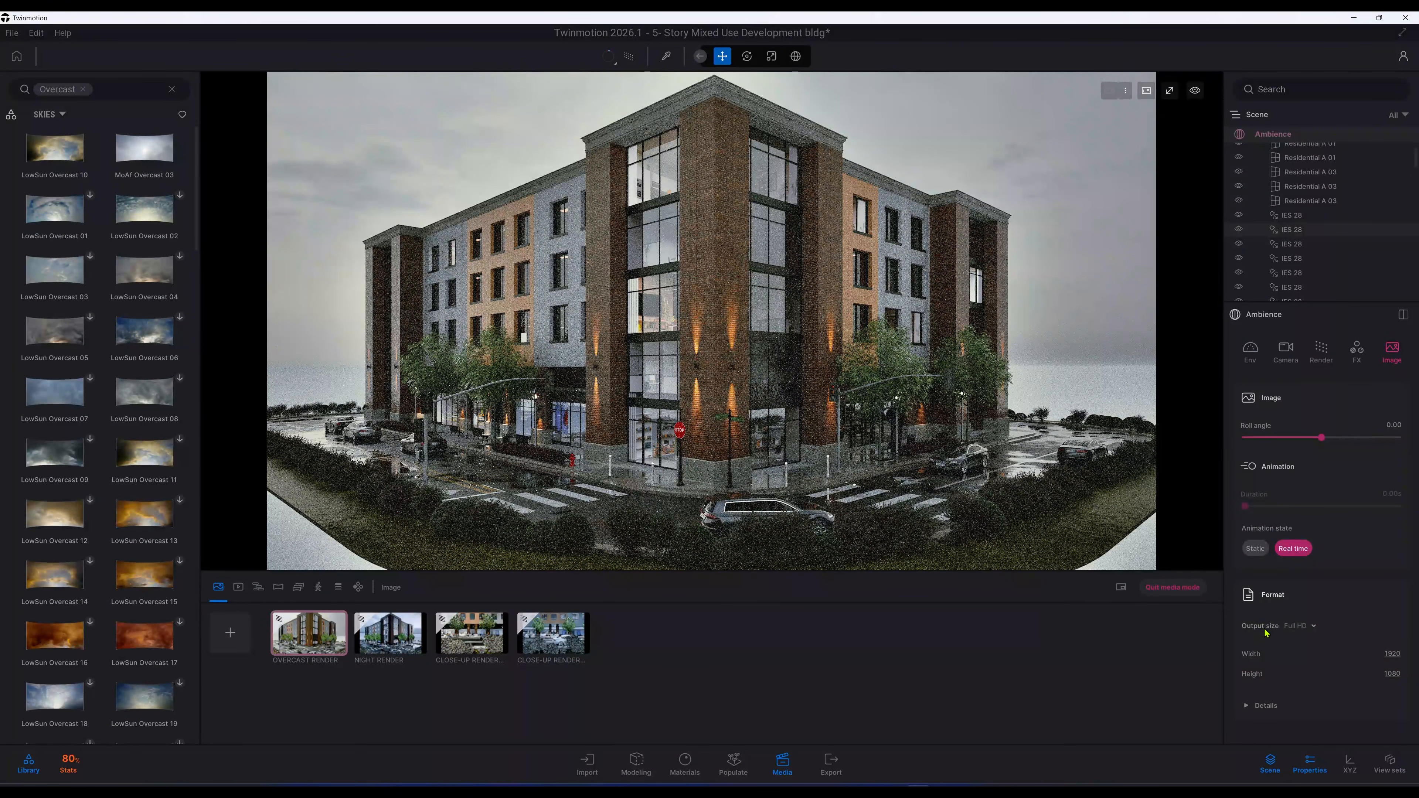
{"action": "left_click", "coordinate": [1315, 626]}
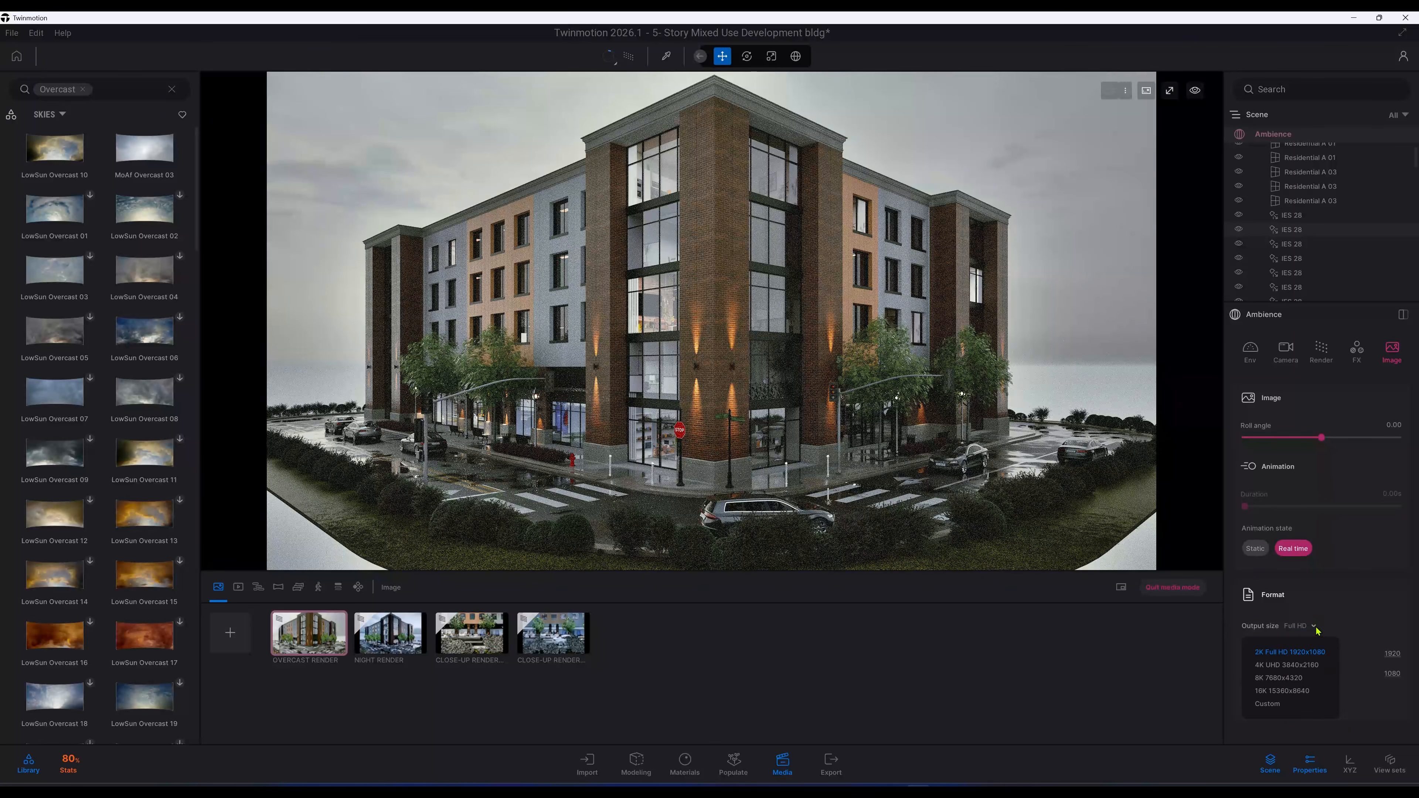
{"action": "left_click", "coordinate": [1298, 667]}
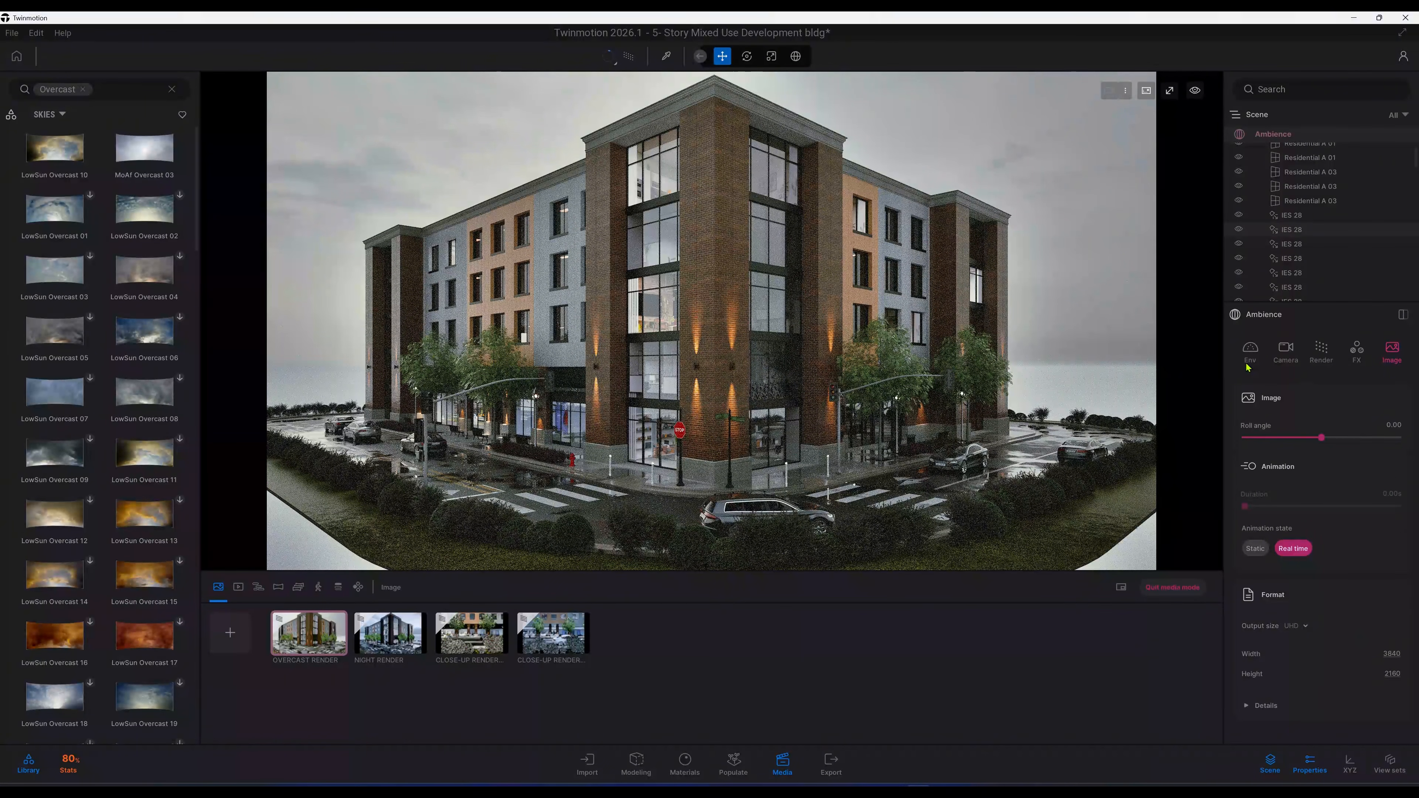
Step: Review the environment and camera settings of the overcast scene
{"action": "left_click", "coordinate": [1251, 352]}
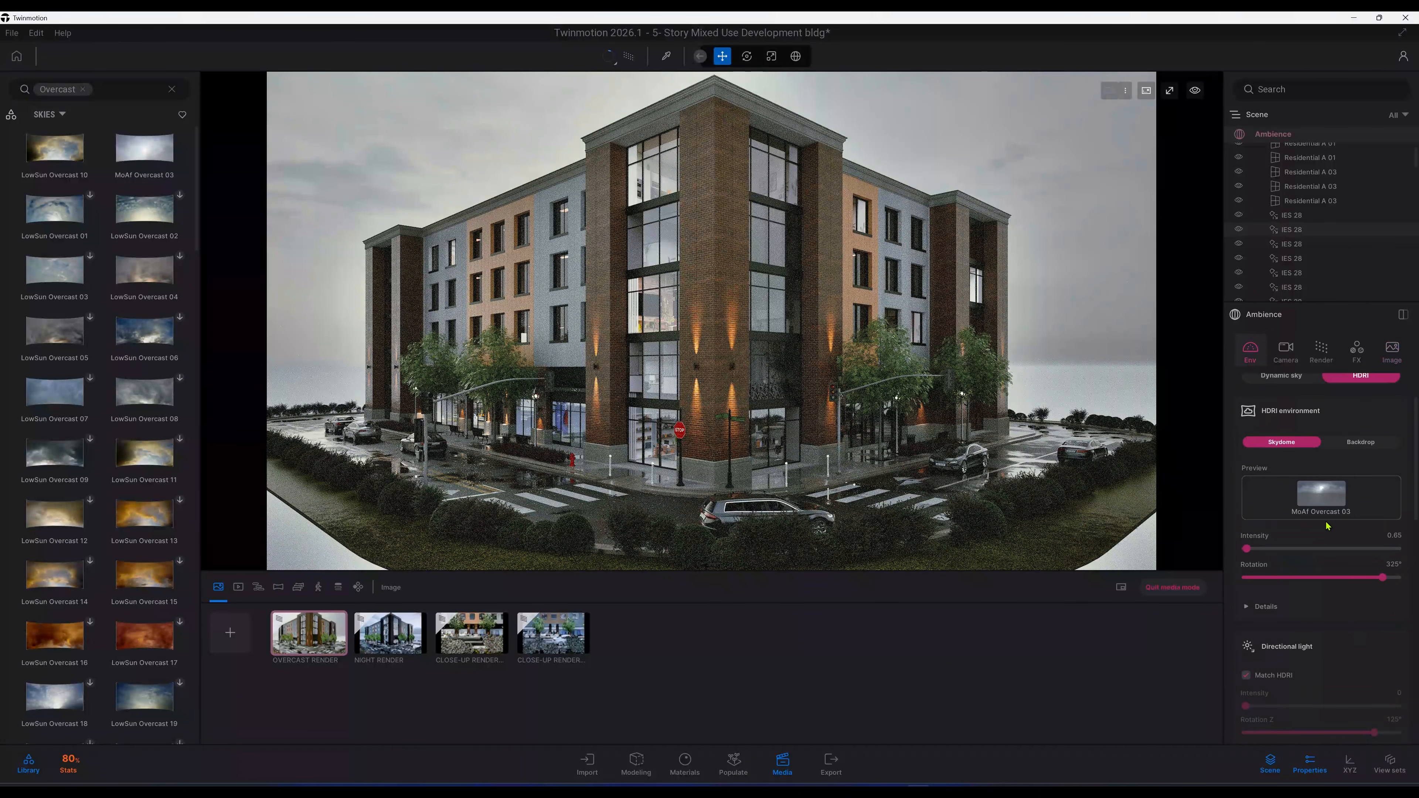
{"action": "scroll", "coordinate": [1330, 520], "scroll_direction": "down", "scroll_amount": 10}
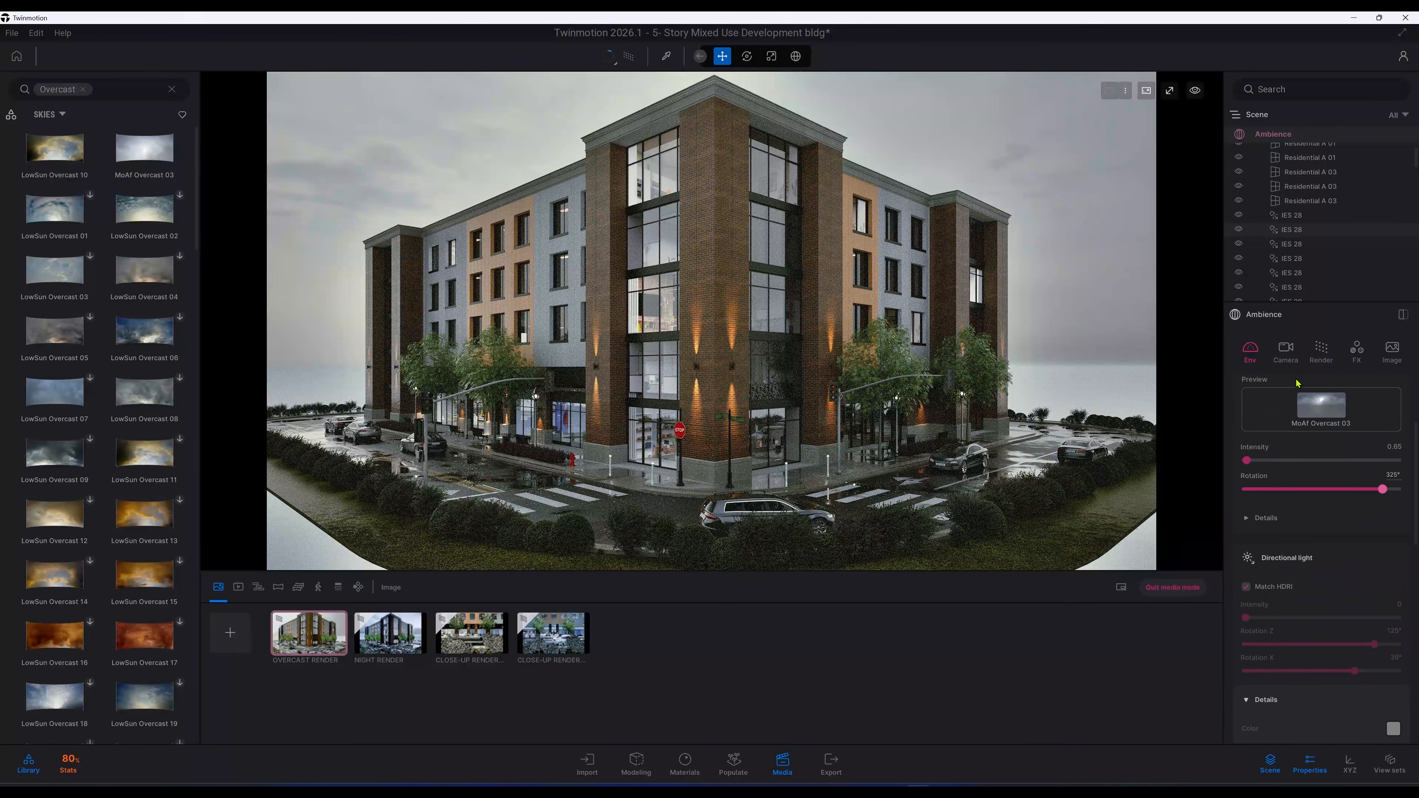
{"action": "scroll", "coordinate": [1320, 489], "scroll_direction": "down", "scroll_amount": 5}
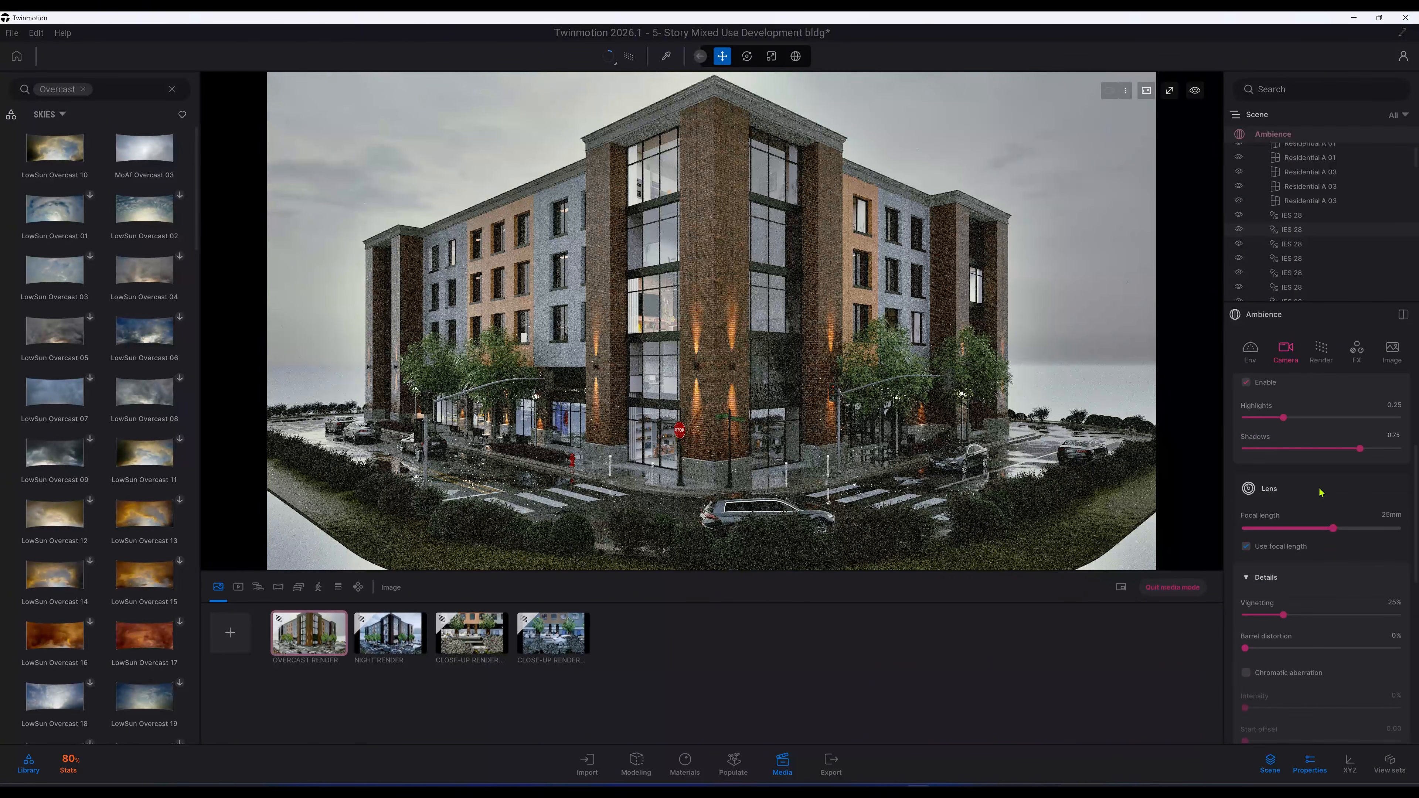
{"action": "scroll", "coordinate": [1321, 492], "scroll_direction": "down", "scroll_amount": 7}
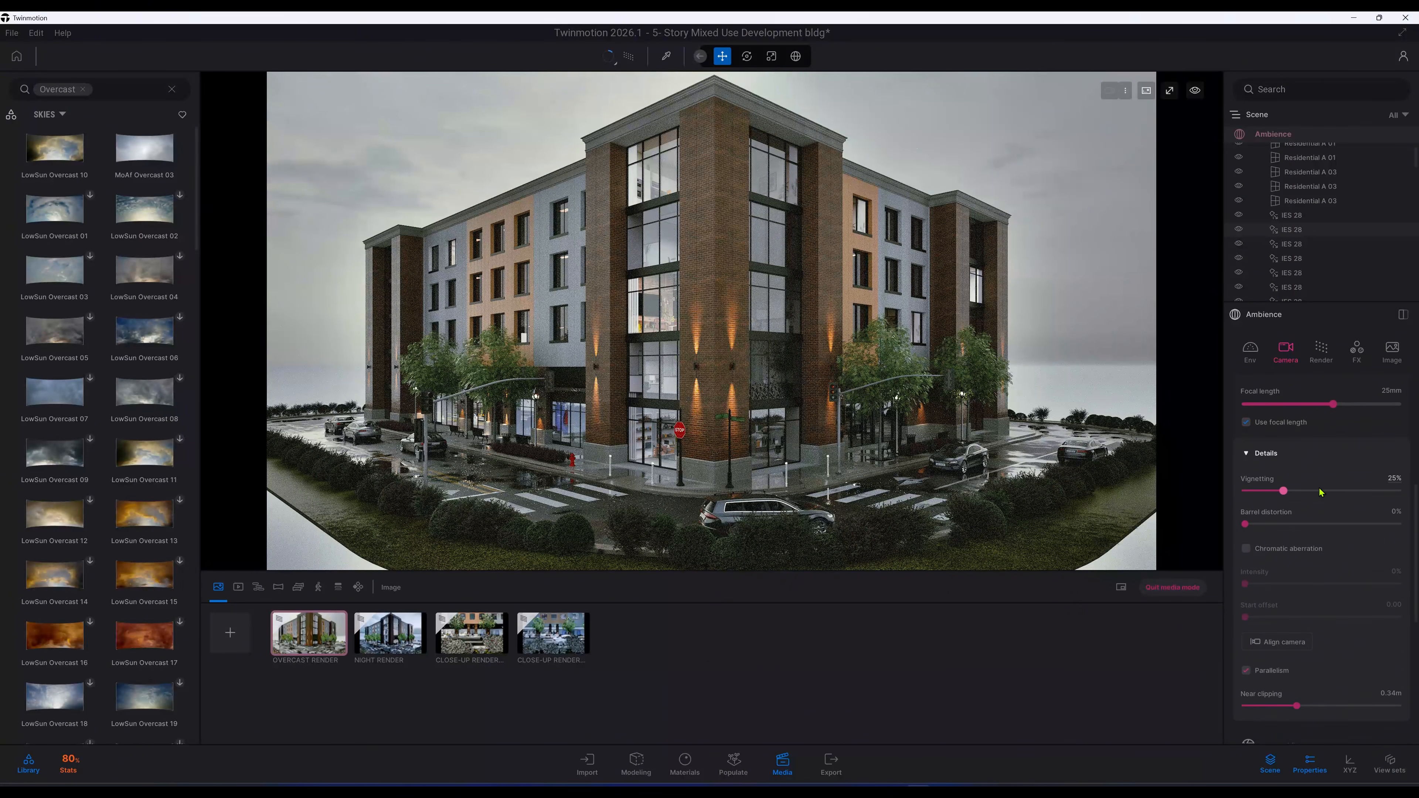
{"action": "scroll", "coordinate": [1321, 492], "scroll_direction": "down", "scroll_amount": 6}
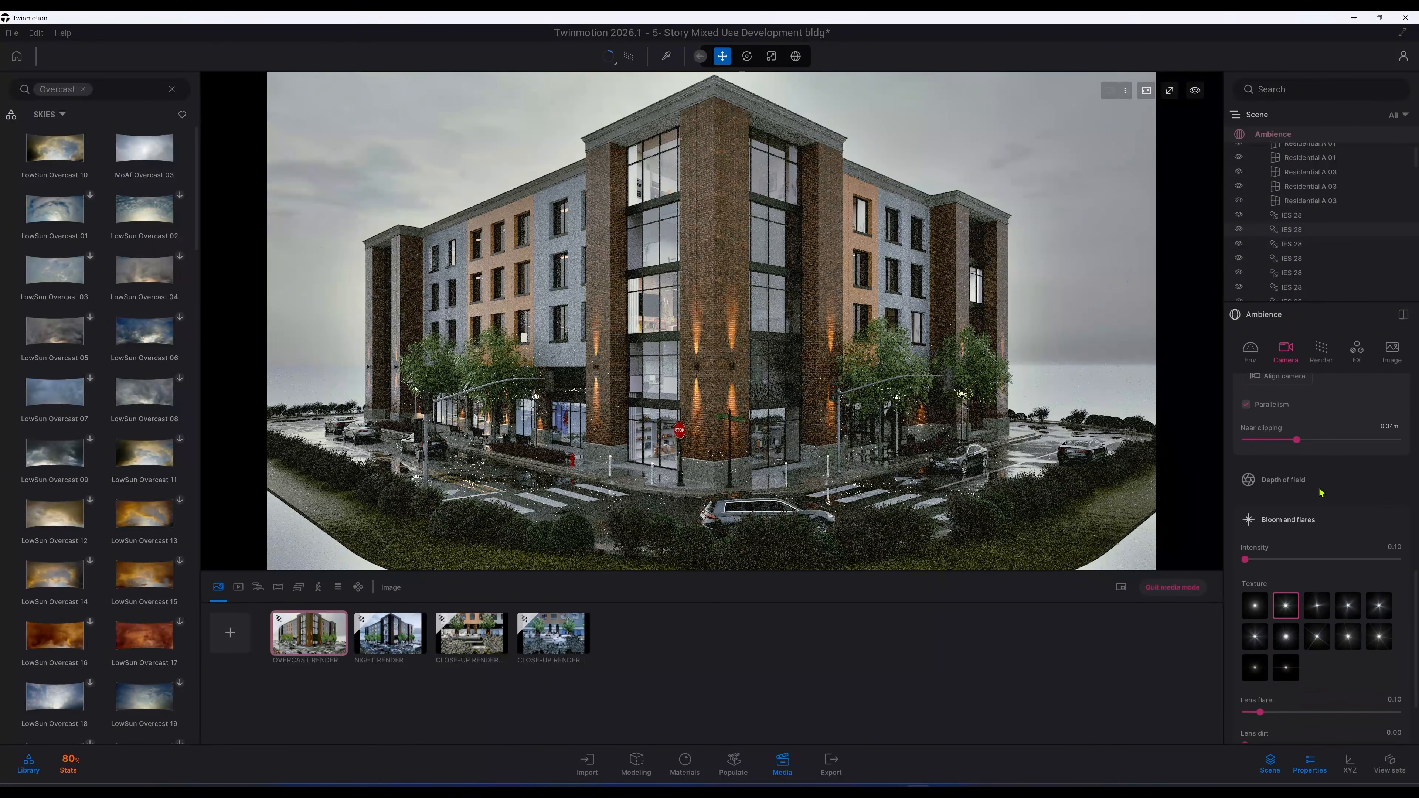
{"action": "scroll", "coordinate": [1320, 490], "scroll_direction": "down", "scroll_amount": 2}
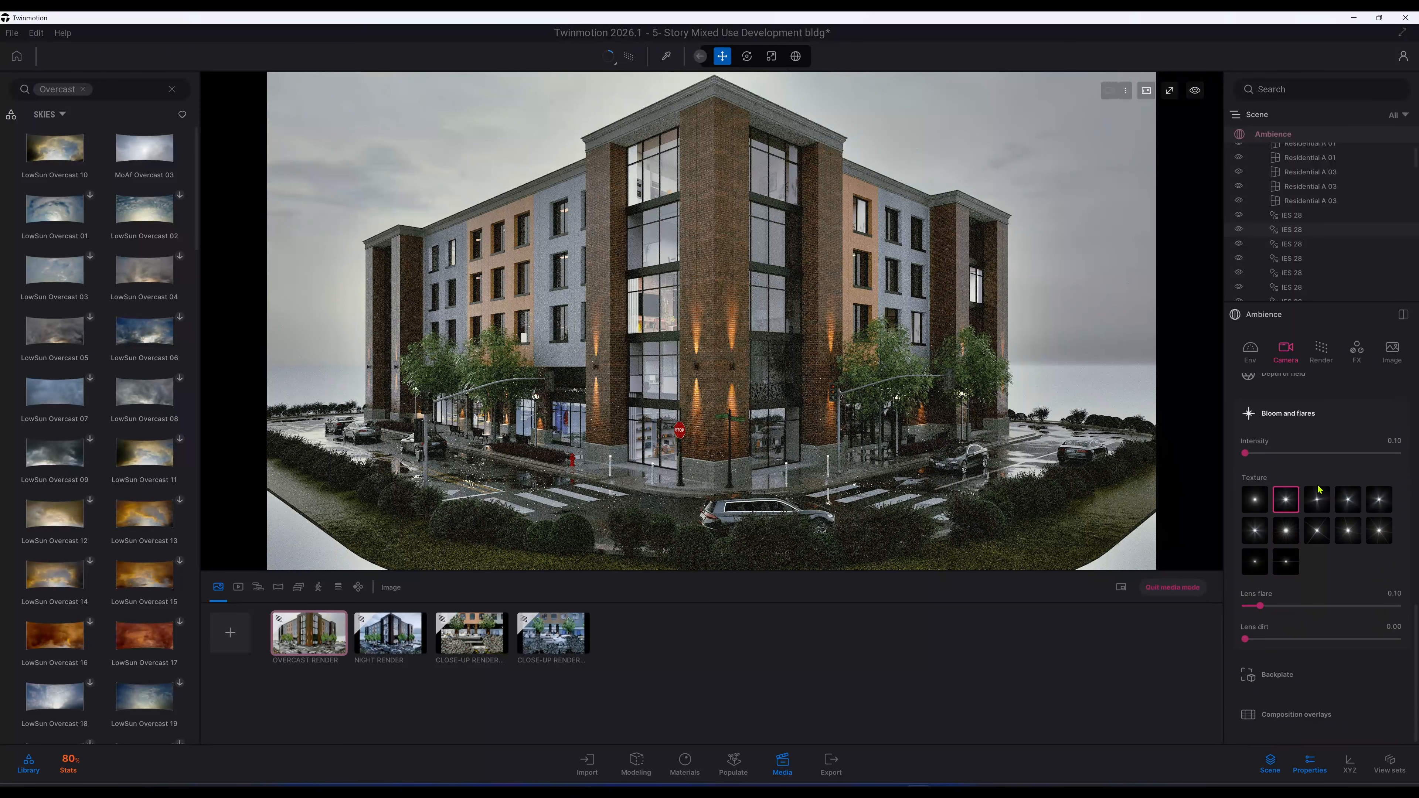
{"action": "scroll", "coordinate": [1319, 490], "scroll_direction": "up", "scroll_amount": 10}
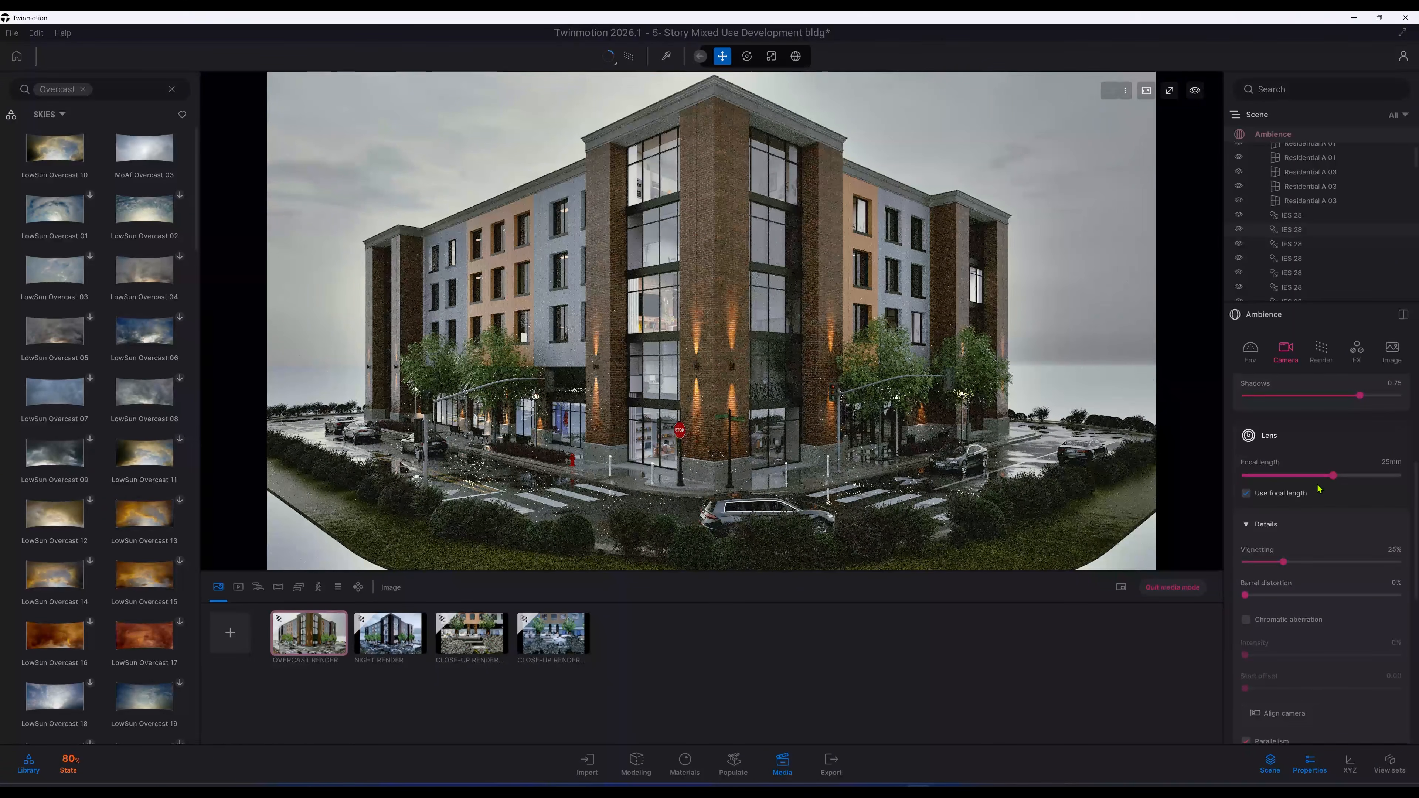
{"action": "scroll", "coordinate": [1319, 490], "scroll_direction": "up", "scroll_amount": 9}
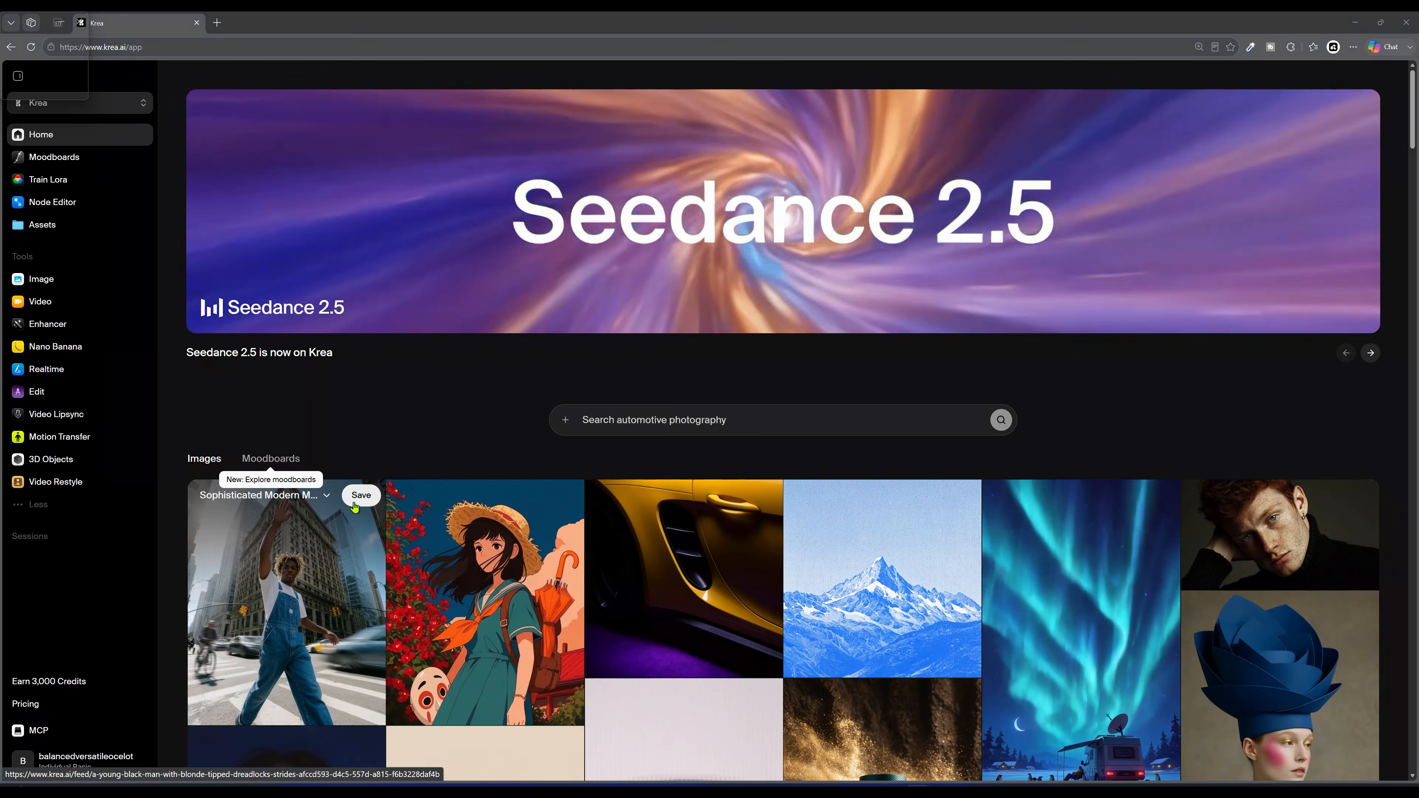
Step: Switch to Krea in the browser and open Nano Banana to review the earlier enhancement prompt and result
{"action": "left_click", "coordinate": [75, 348]}
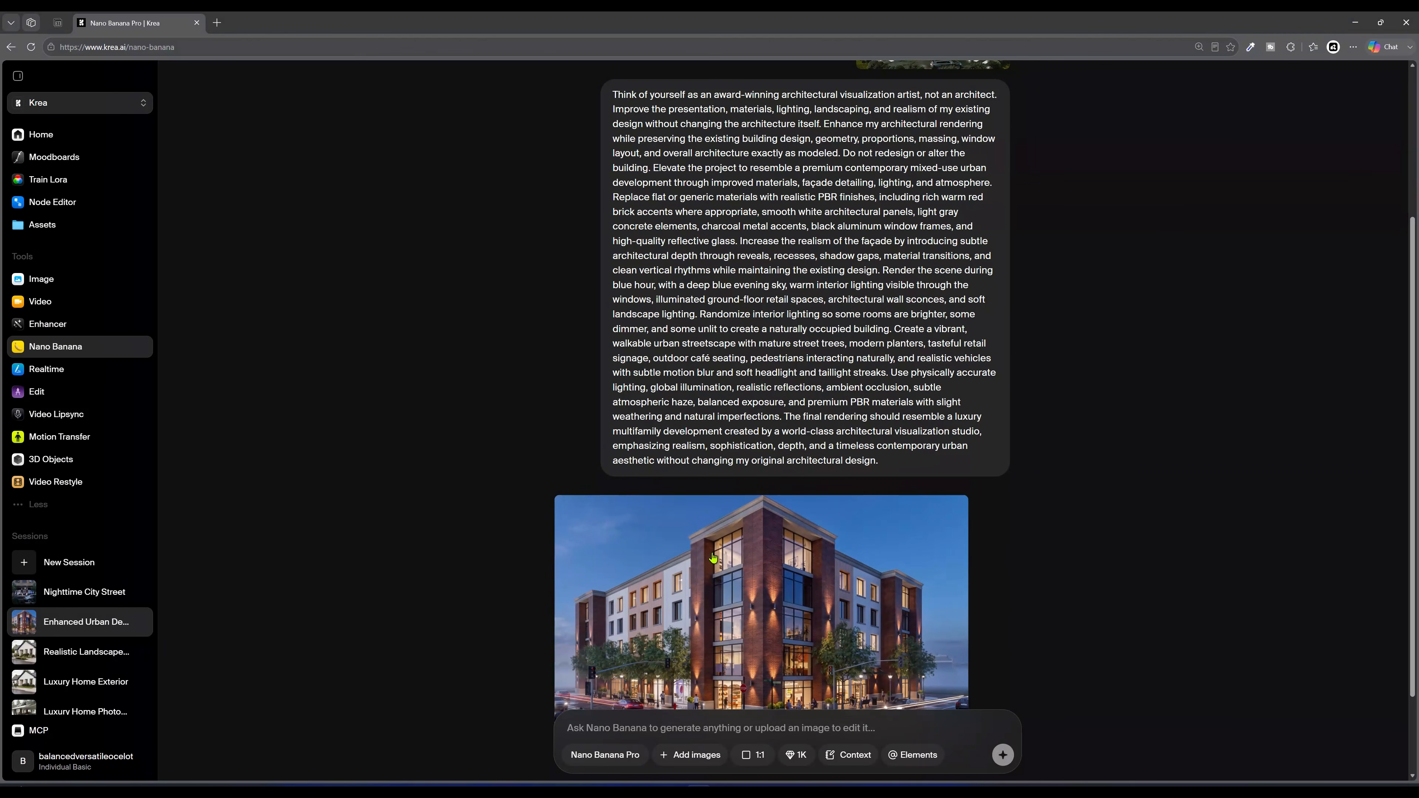
{"action": "scroll", "coordinate": [768, 611], "scroll_direction": "up", "scroll_amount": 4}
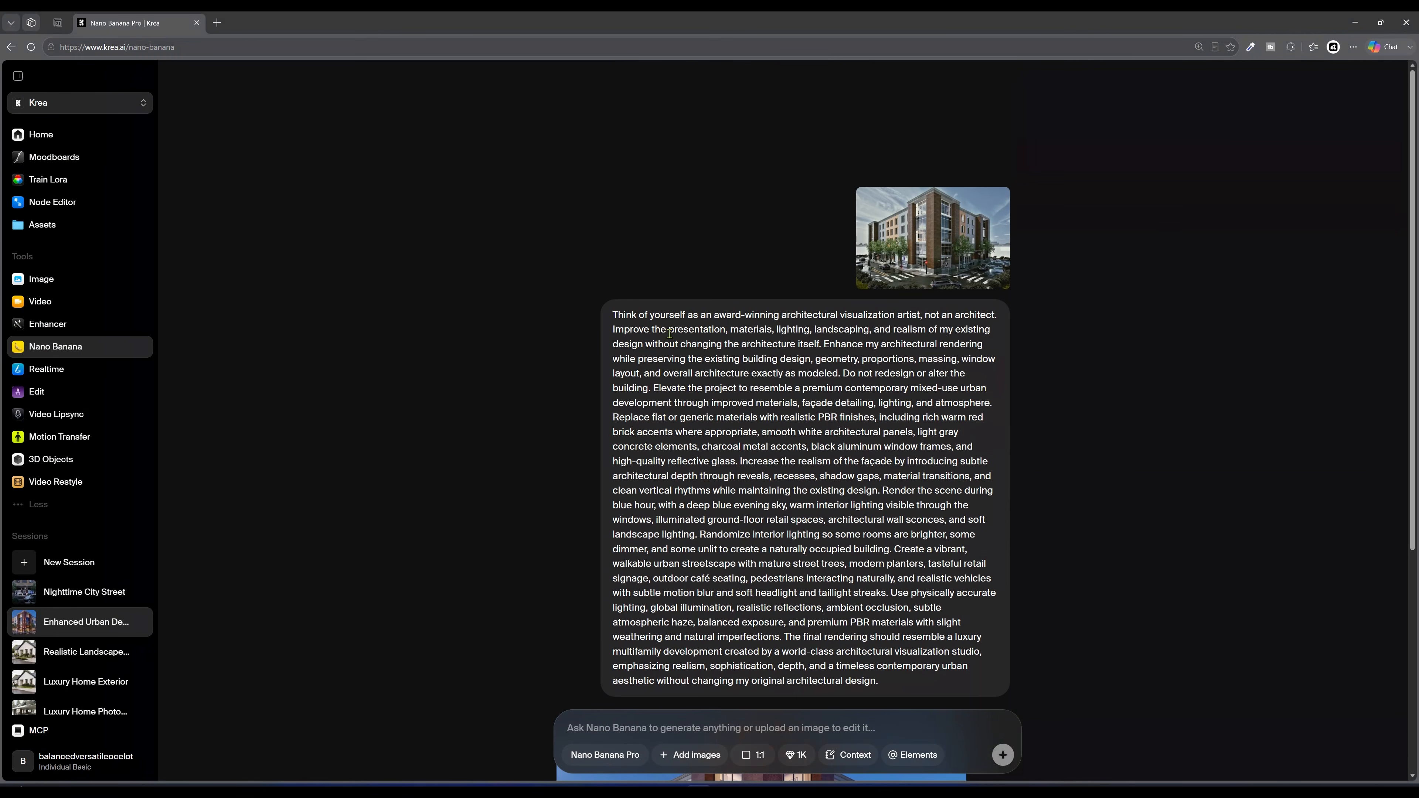
{"action": "scroll", "coordinate": [799, 453], "scroll_direction": "down", "scroll_amount": 2}
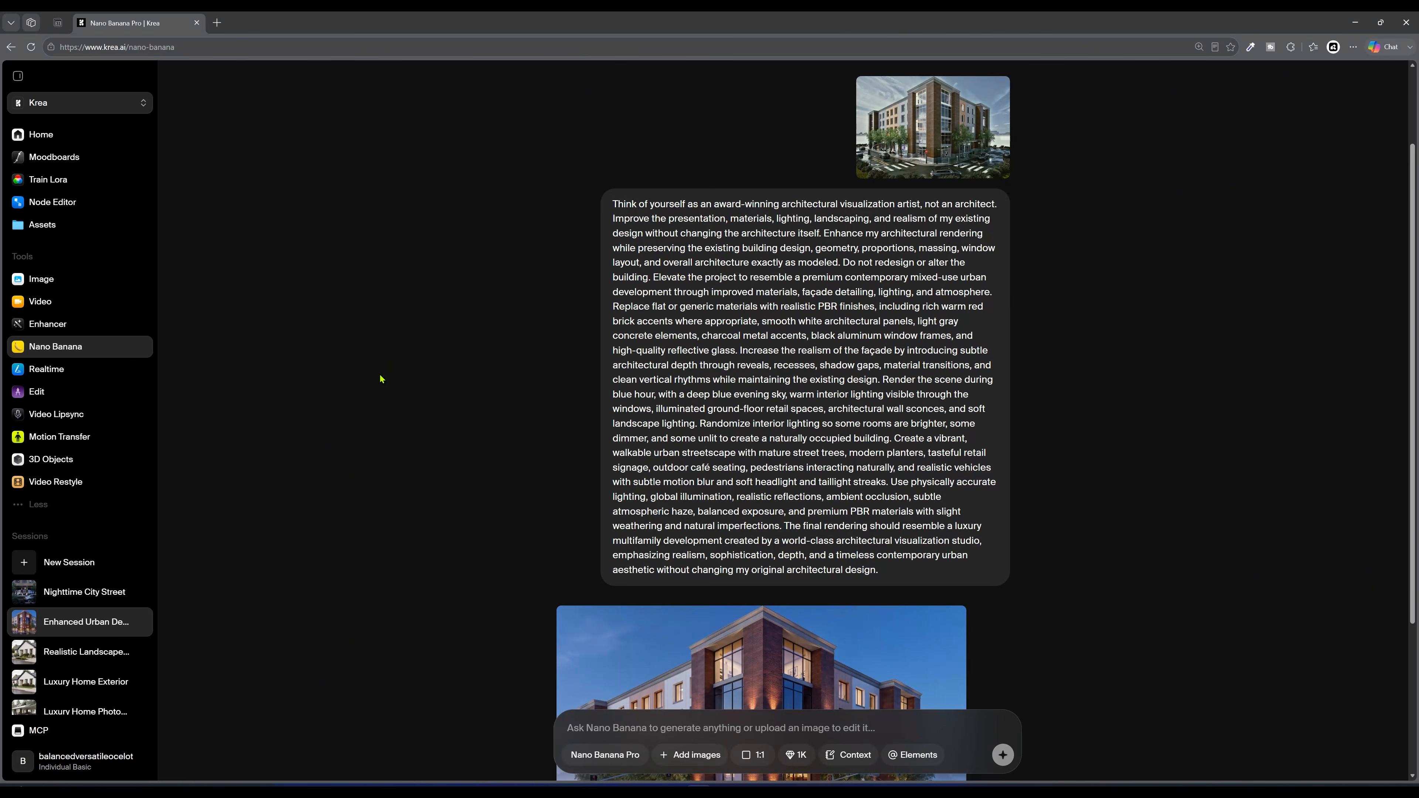
Step: Open the Assets library, filter to Favorites and open the favourited daytime building render
{"action": "left_click", "coordinate": [41, 224]}
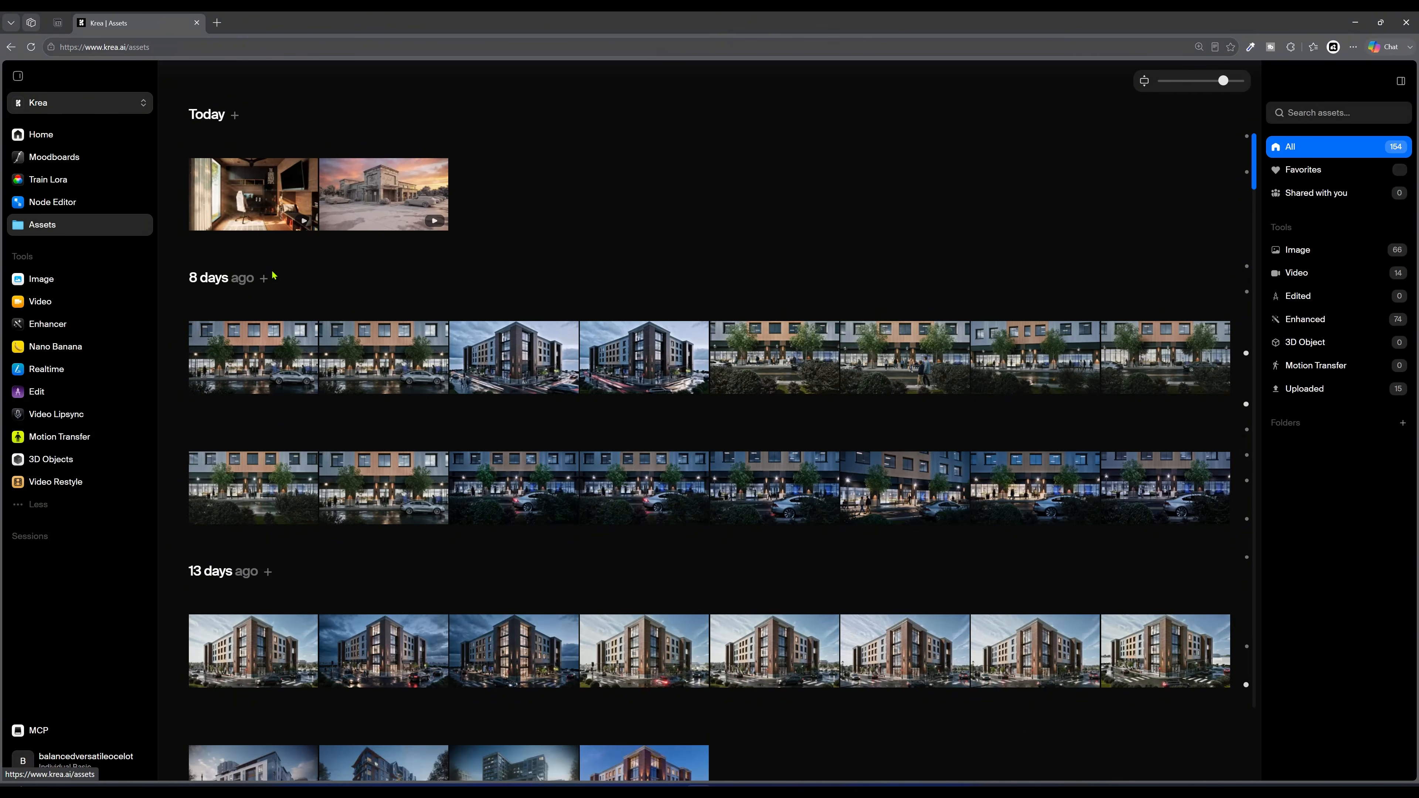
{"action": "left_click", "coordinate": [1304, 170]}
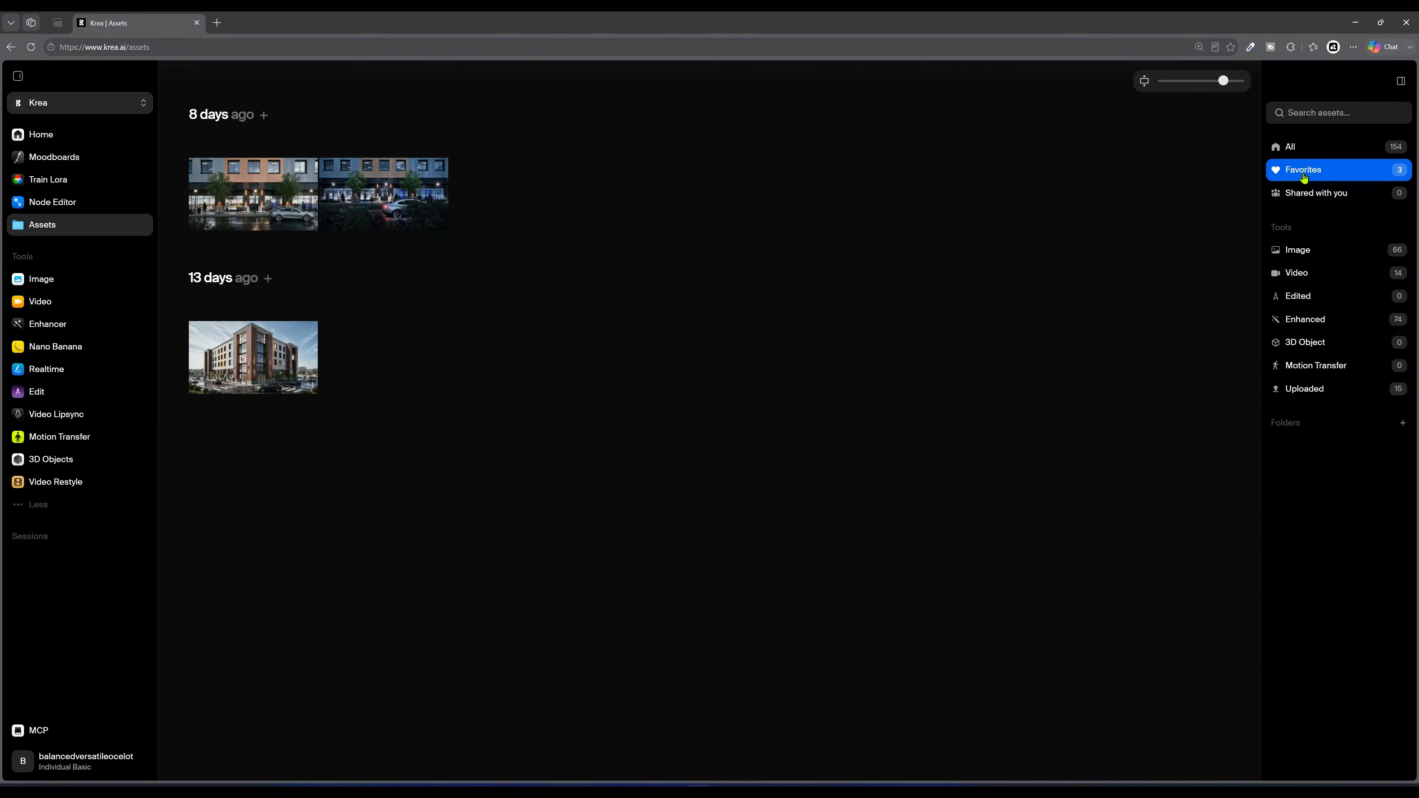
{"action": "left_click", "coordinate": [285, 352]}
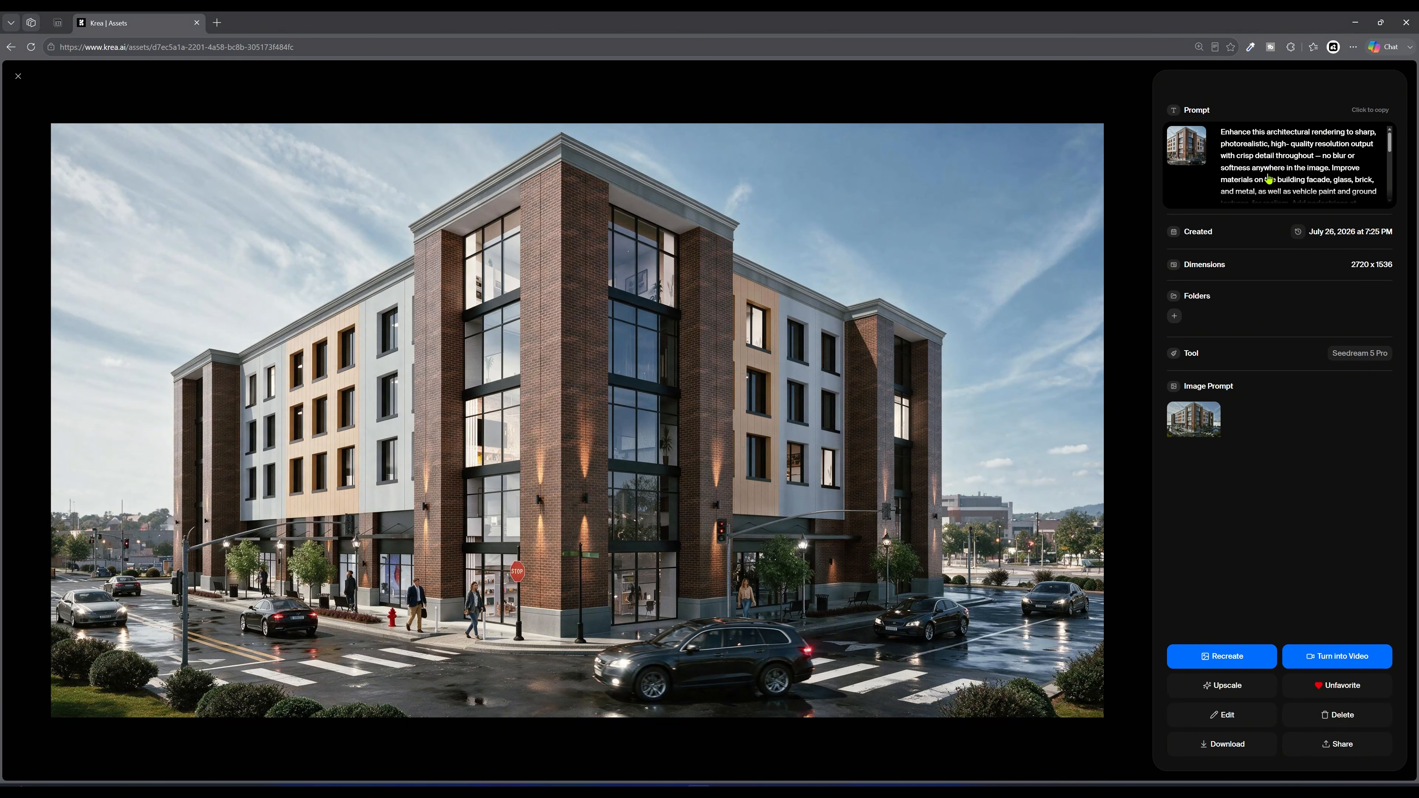
Step: Read through the full enhancement prompt saved with the favourited render
{"action": "scroll", "coordinate": [1308, 178], "scroll_direction": "down", "scroll_amount": 4}
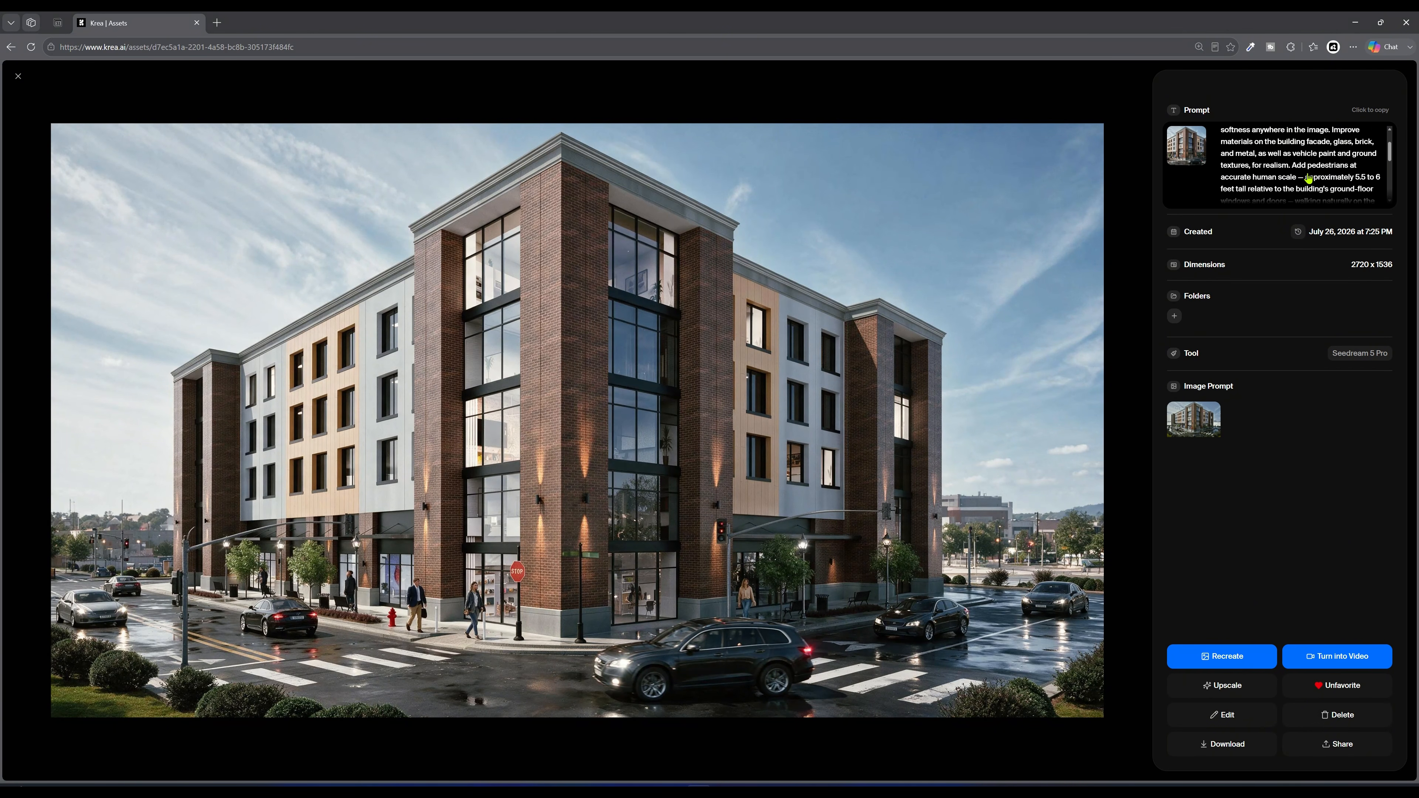
{"action": "scroll", "coordinate": [1305, 174], "scroll_direction": "up", "scroll_amount": 4}
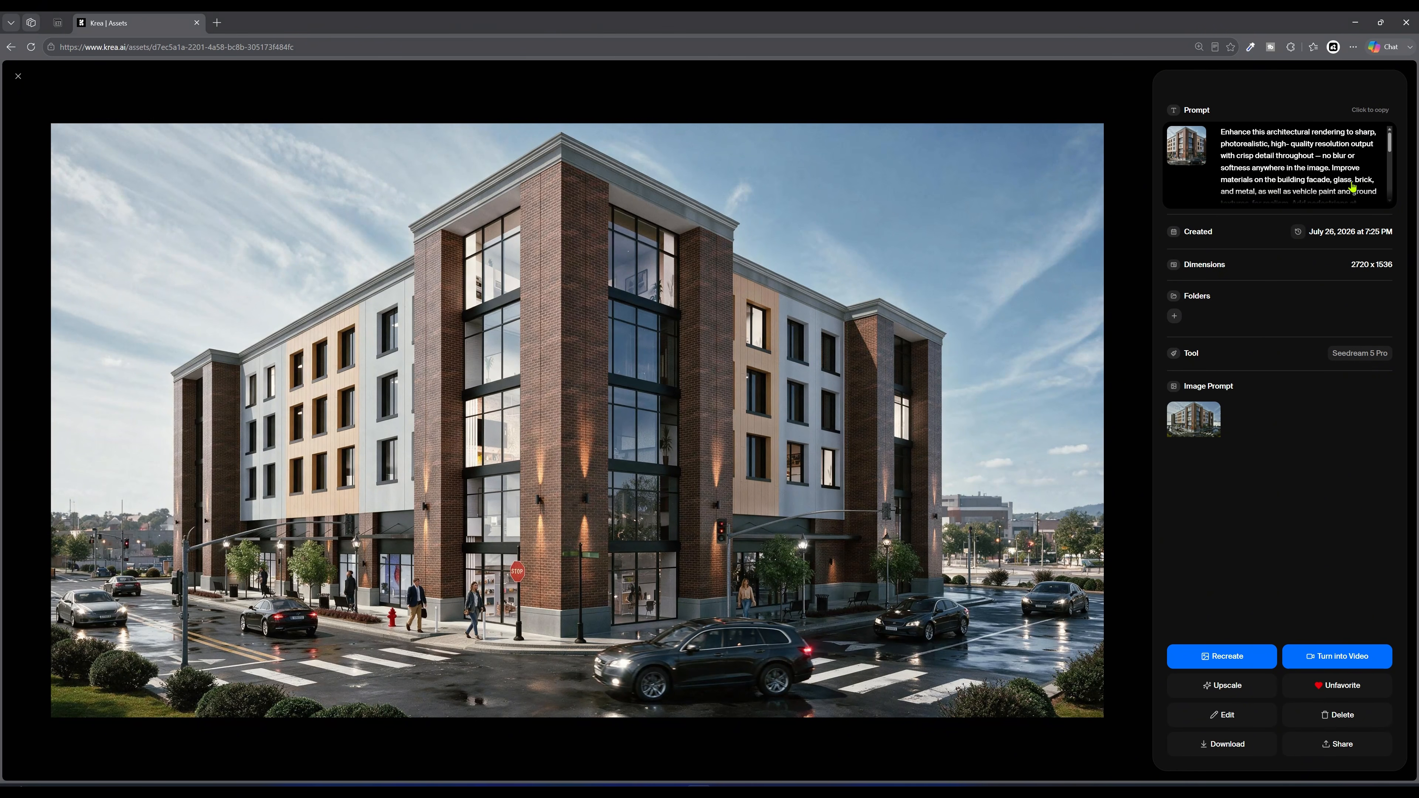
{"action": "scroll", "coordinate": [1394, 151], "scroll_direction": "down", "scroll_amount": 1}
{"action": "left_click_drag", "start_coordinate": [1394, 148], "coordinate": [1405, 166]}
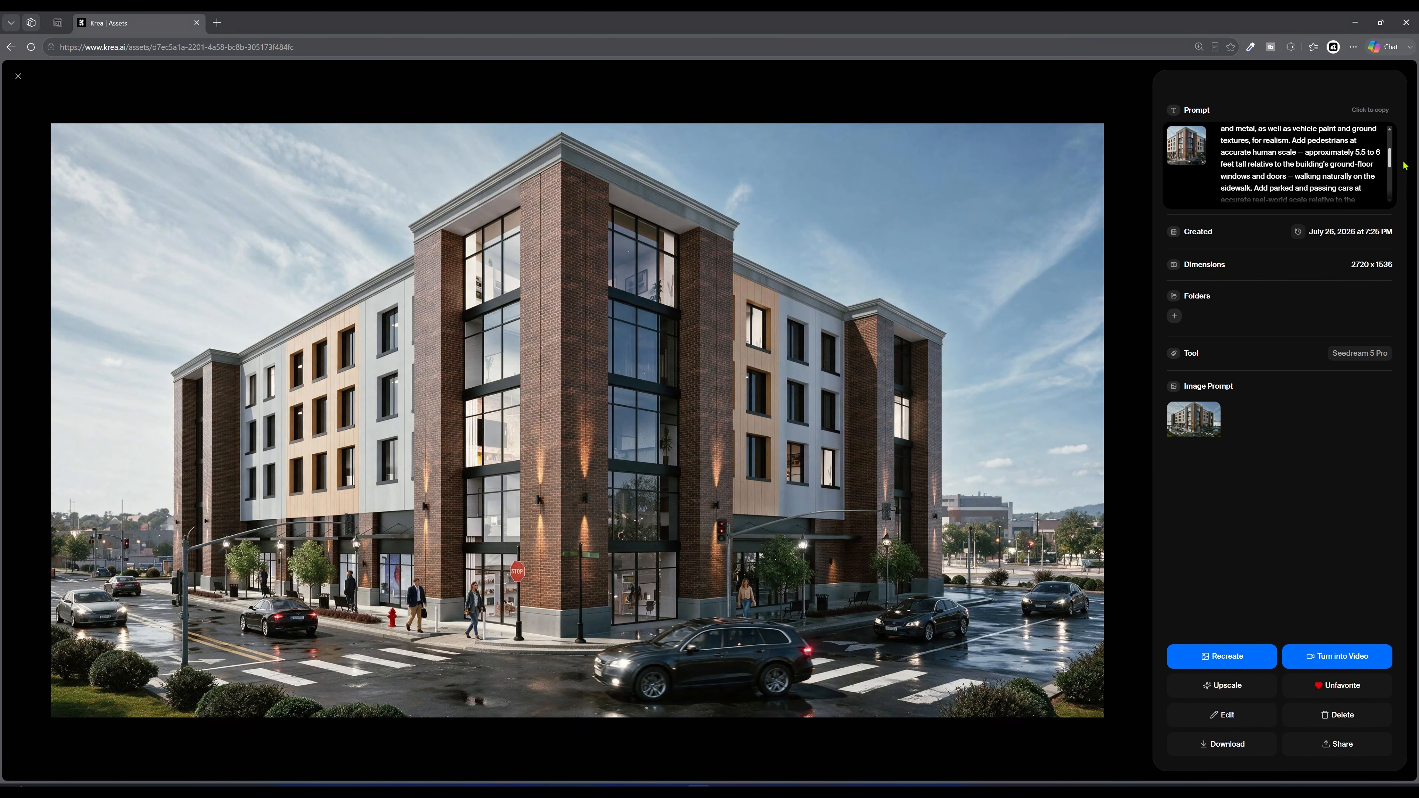
{"action": "left_click_drag", "start_coordinate": [1404, 165], "coordinate": [1399, 170]}
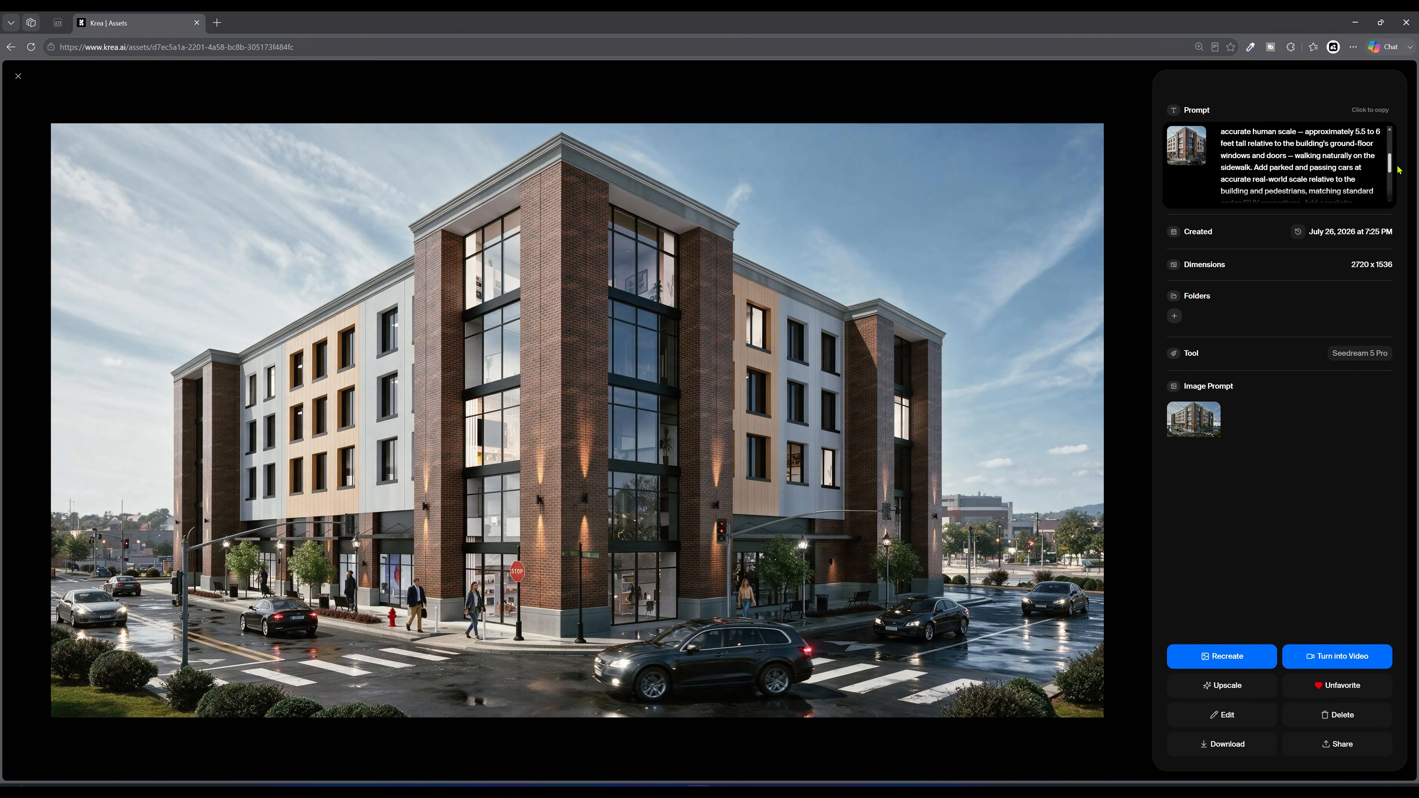
{"action": "left_click_drag", "start_coordinate": [1399, 170], "coordinate": [1399, 174]}
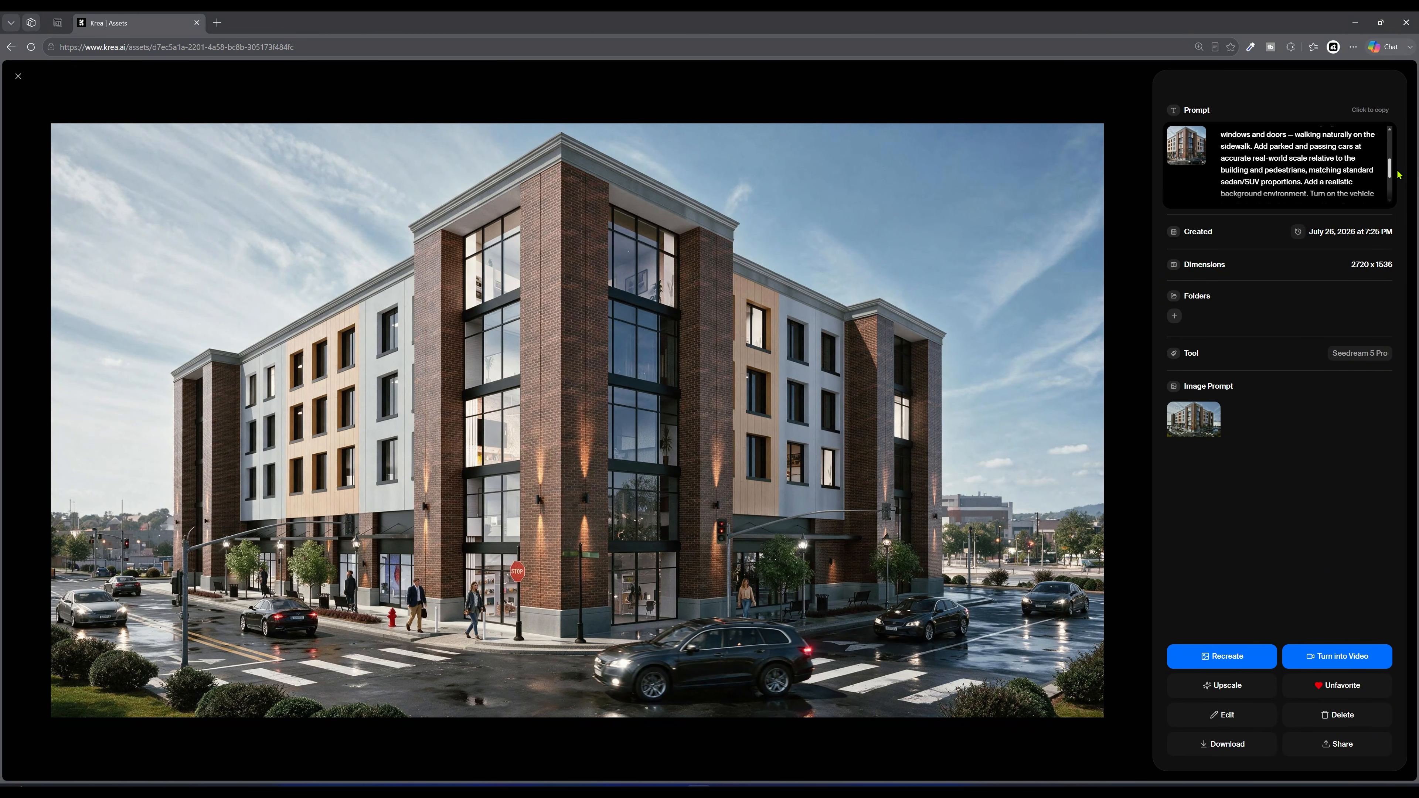
{"action": "left_click_drag", "start_coordinate": [1398, 175], "coordinate": [1400, 183]}
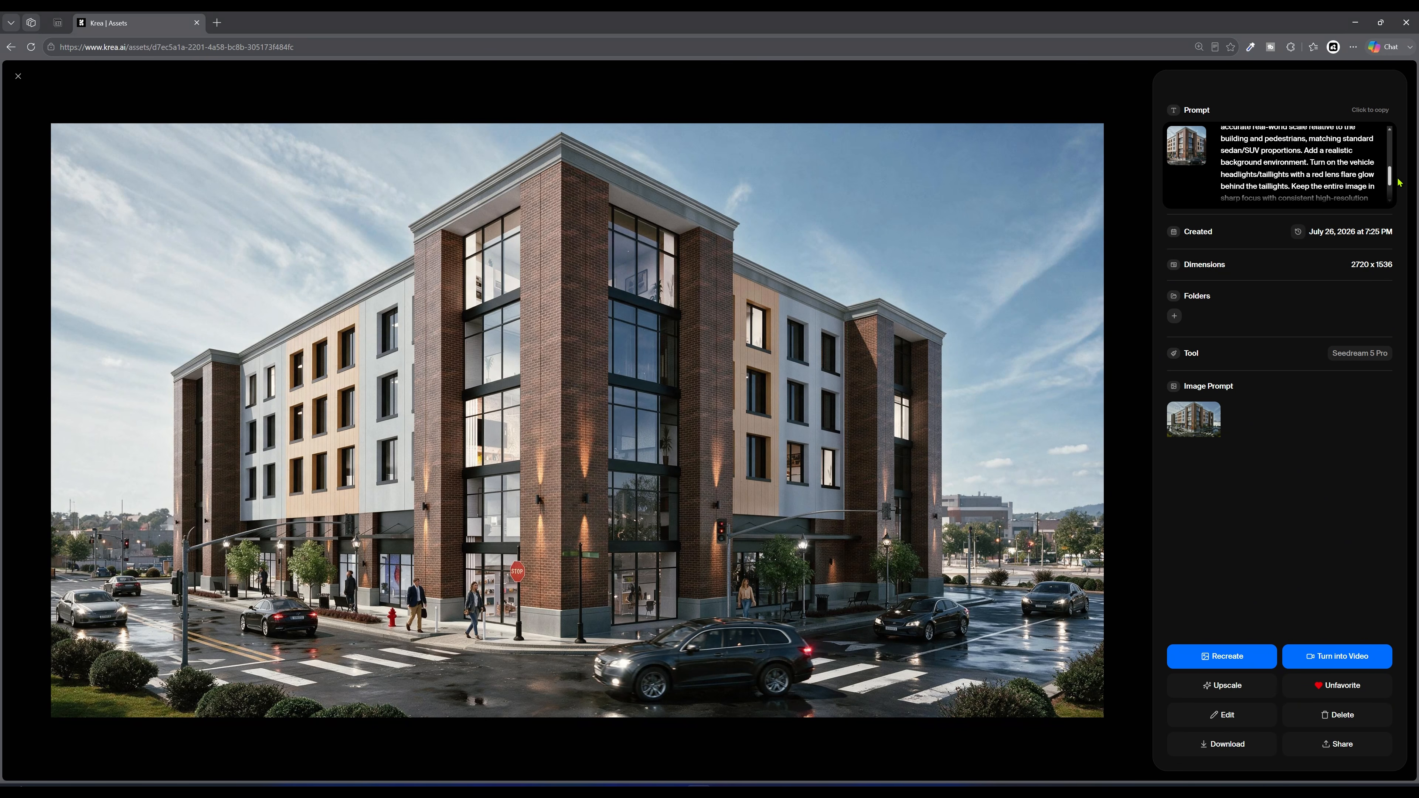
{"action": "left_click_drag", "start_coordinate": [1399, 182], "coordinate": [1401, 189]}
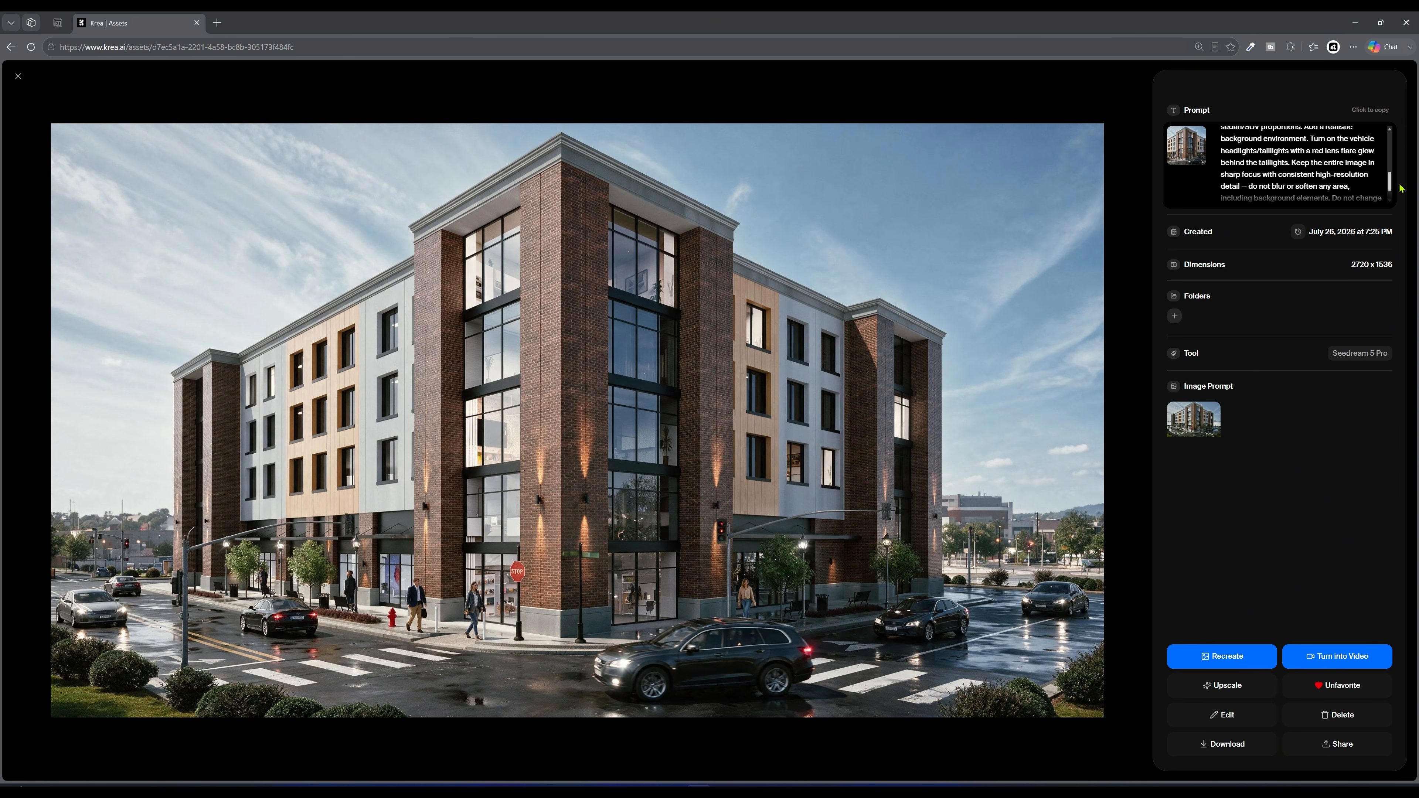
{"action": "left_click_drag", "start_coordinate": [1402, 189], "coordinate": [1403, 197]}
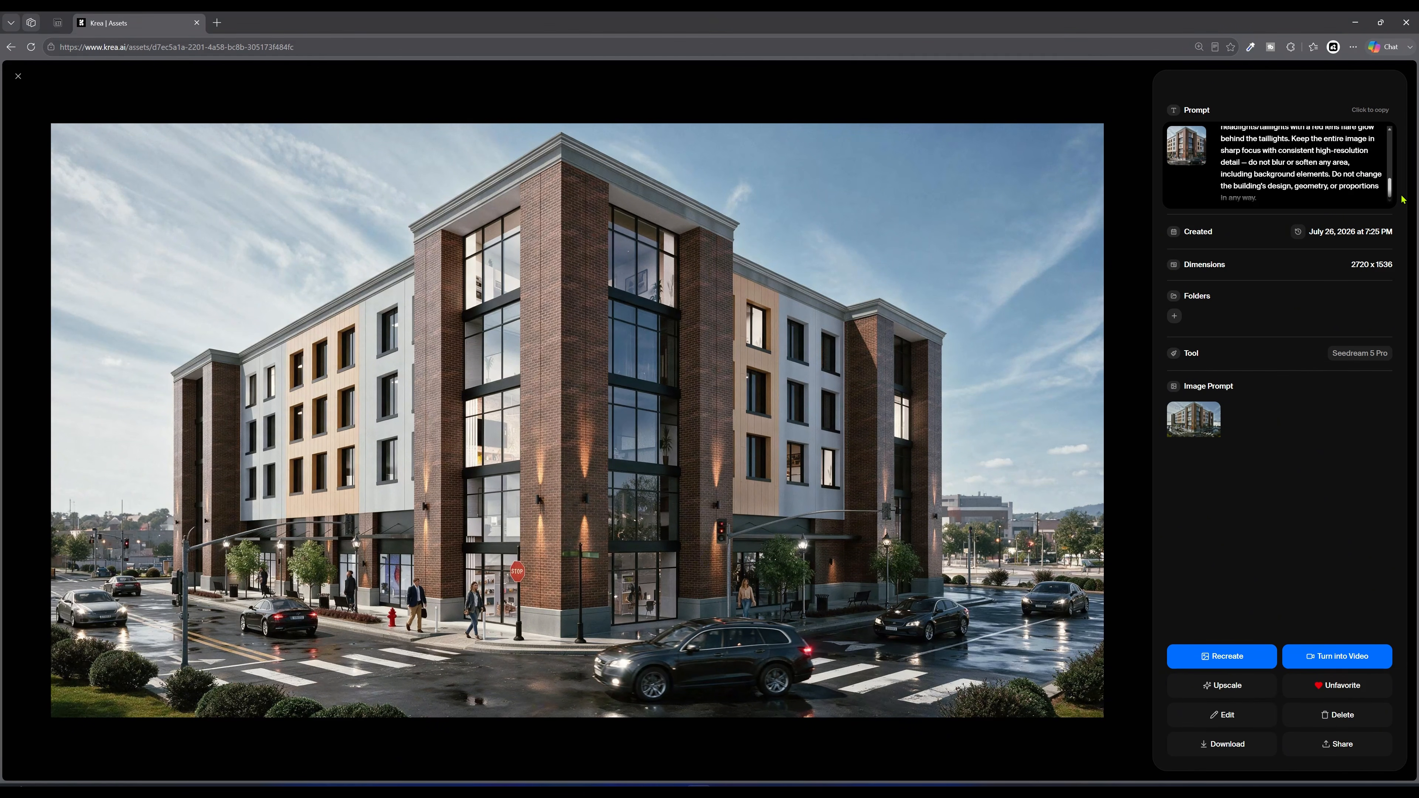